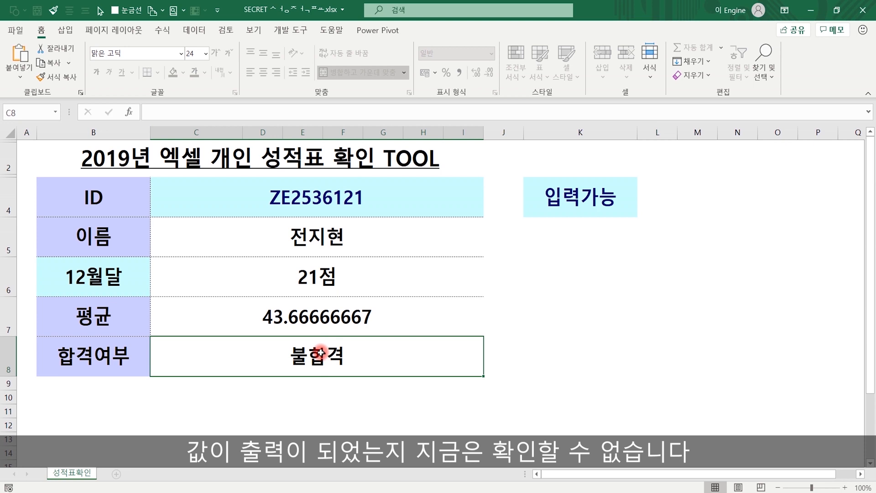
- Clear the ID in C4 and confirm the name, score, average and pass results go blank
{"action": "left_click", "coordinate": [339, 193]}
{"action": "key", "text": "Delete"}
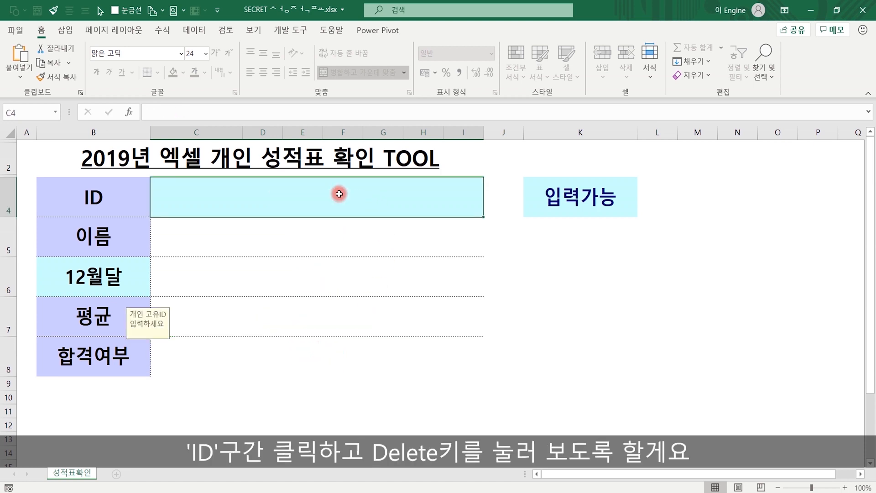
{"action": "left_click", "coordinate": [645, 344]}
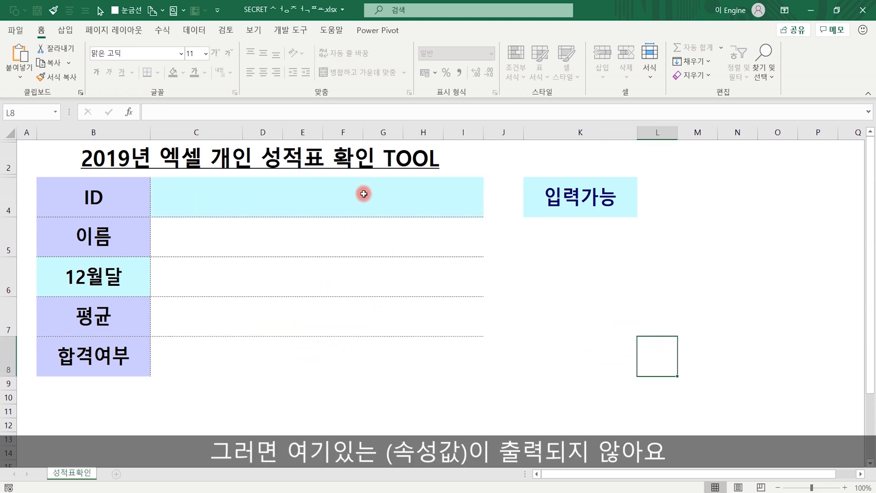
{"action": "left_click", "coordinate": [356, 231]}
{"action": "left_click", "coordinate": [309, 276]}
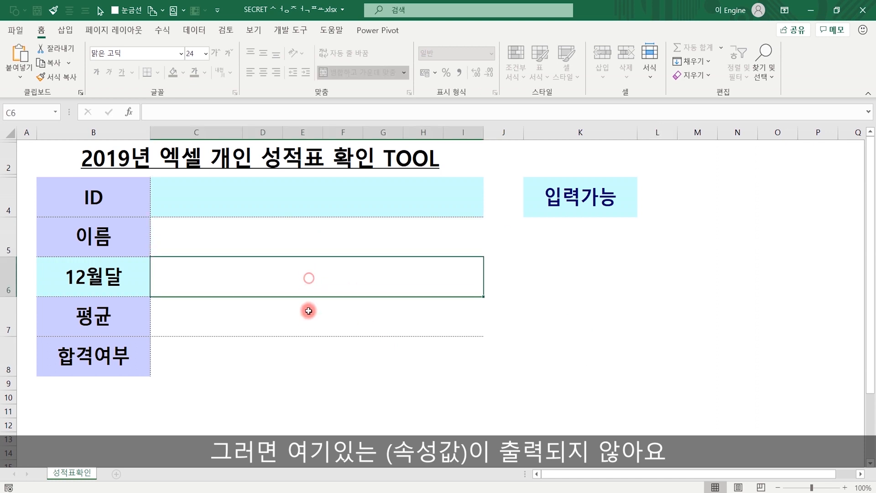
{"action": "left_click", "coordinate": [308, 315]}
{"action": "left_click", "coordinate": [305, 365]}
{"action": "left_click_drag", "start_coordinate": [309, 239], "coordinate": [312, 347]}
{"action": "left_click", "coordinate": [335, 406]}
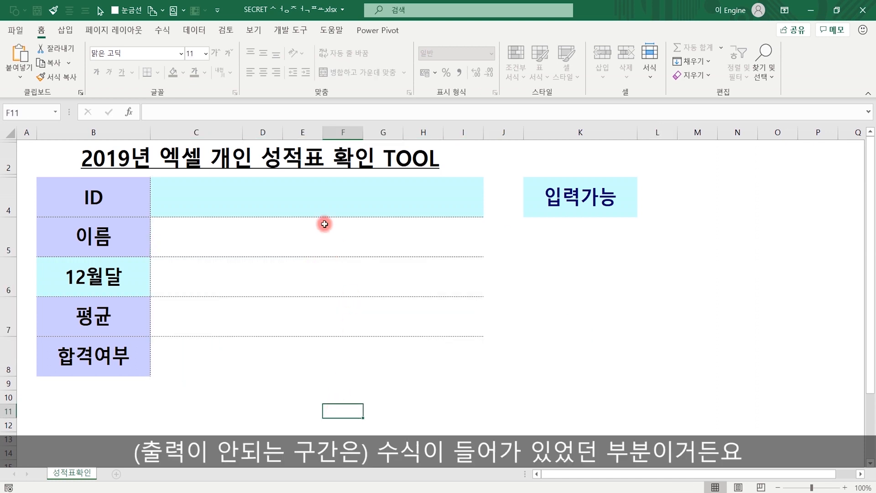
- Type a student ID into C4 and confirm it
{"action": "left_click", "coordinate": [313, 204]}
{"action": "type", "text": "csd302833"}
{"action": "key", "text": "Return"}
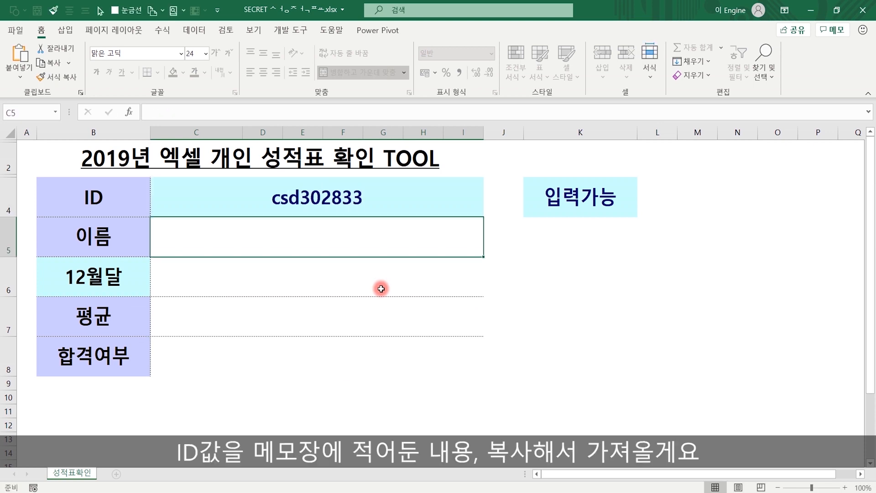
- Paste another student's ID from the Notepad list into C4, showing 52점, 65.25 and 합격
{"action": "key", "text": "alt+Tab"}
{"action": "left_click_drag", "start_coordinate": [215, 211], "coordinate": [139, 208]}
{"action": "key", "text": "ctrl+c"}
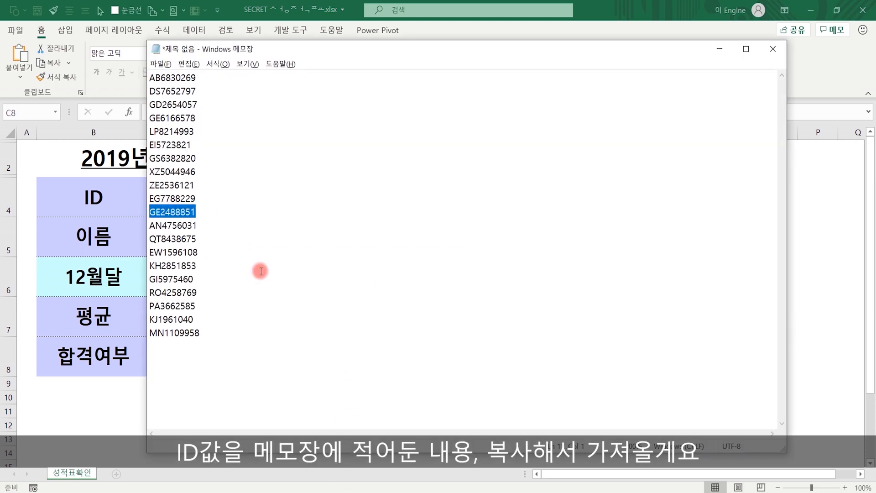
{"action": "left_click", "coordinate": [92, 406]}
{"action": "double_click", "coordinate": [393, 198]}
{"action": "left_click_drag", "start_coordinate": [393, 197], "coordinate": [229, 200]}
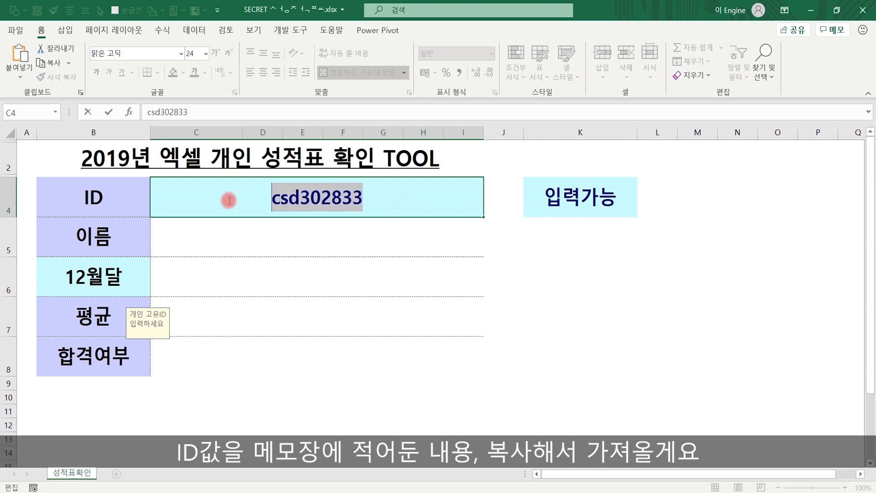
{"action": "key", "text": "ctrl+v"}
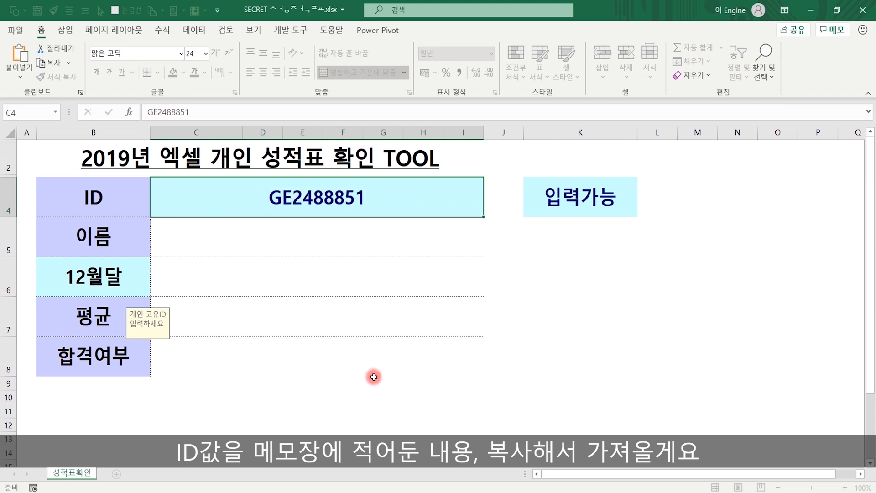
{"action": "key", "text": "Return"}
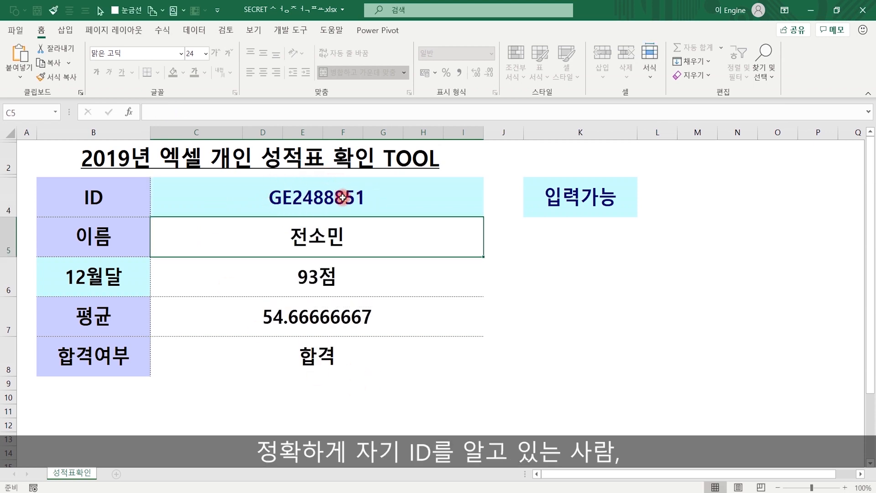
{"action": "left_click", "coordinate": [358, 201]}
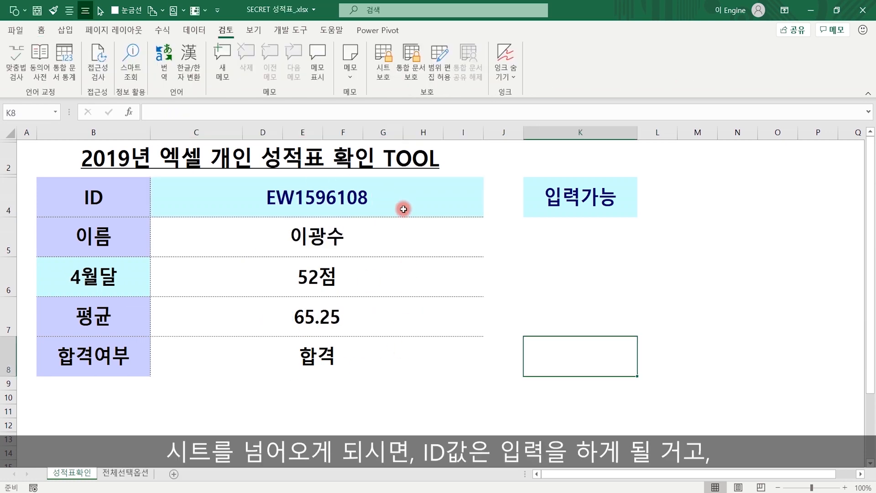
- Show C4's input message, then display C5's IFERROR(IF(INDEX/MATCH)) name formula
{"action": "left_click", "coordinate": [385, 410]}
{"action": "left_click", "coordinate": [317, 198]}
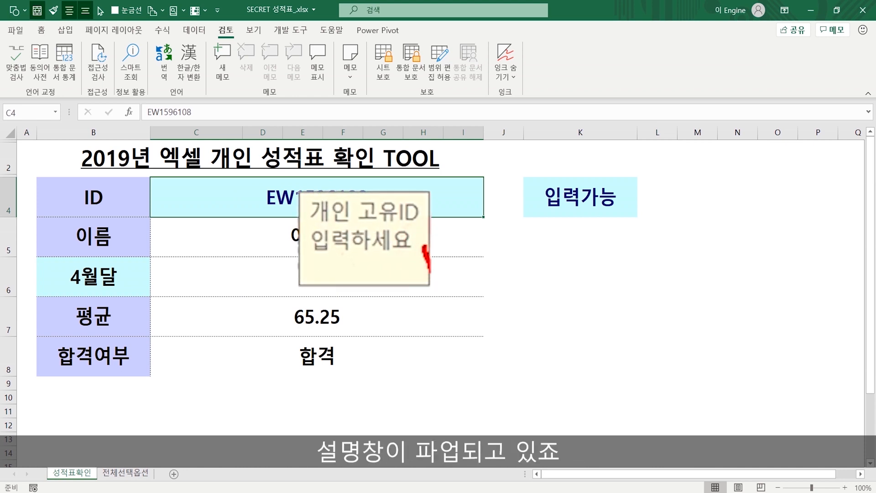
{"action": "left_click", "coordinate": [350, 236]}
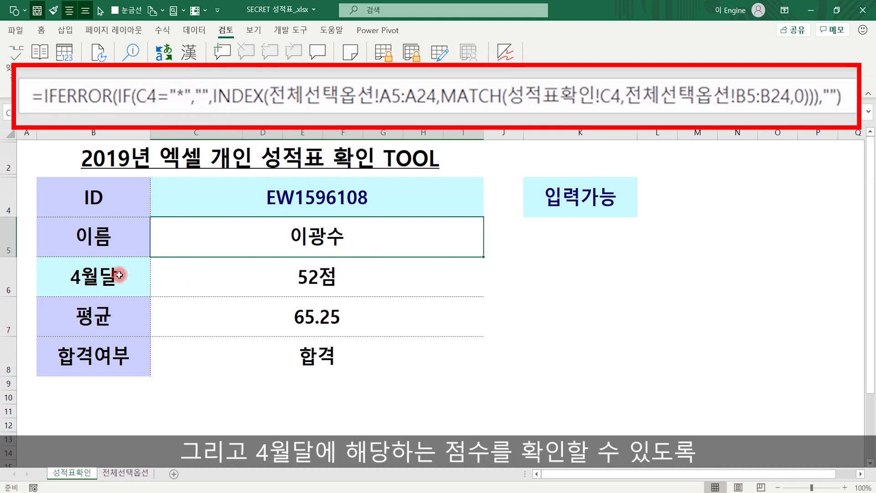
{"action": "left_click", "coordinate": [259, 281]}
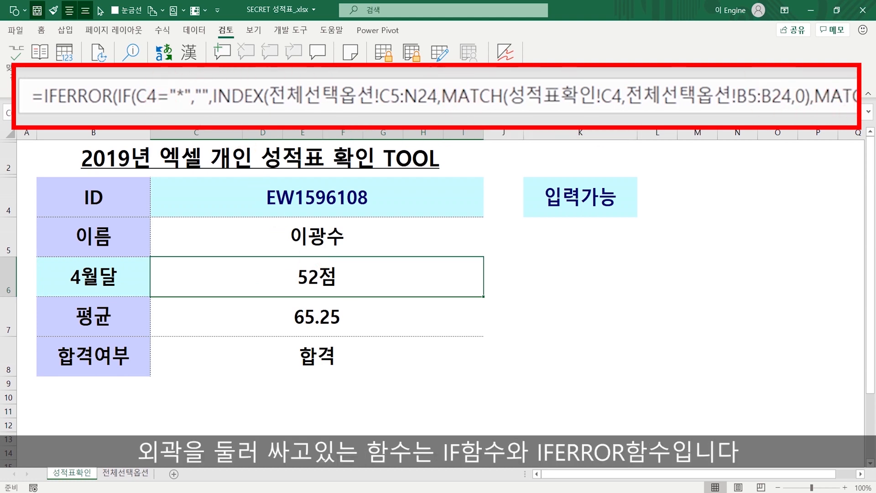
{"action": "left_click", "coordinate": [107, 97]}
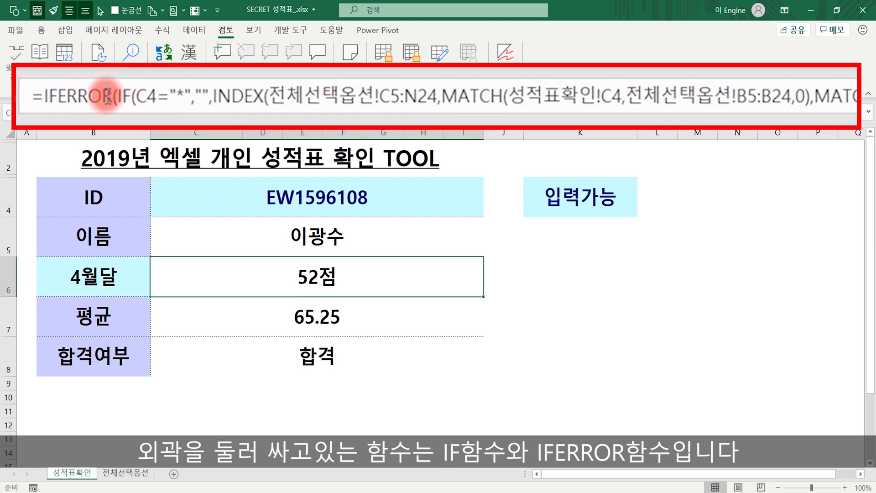
{"action": "left_click", "coordinate": [302, 320]}
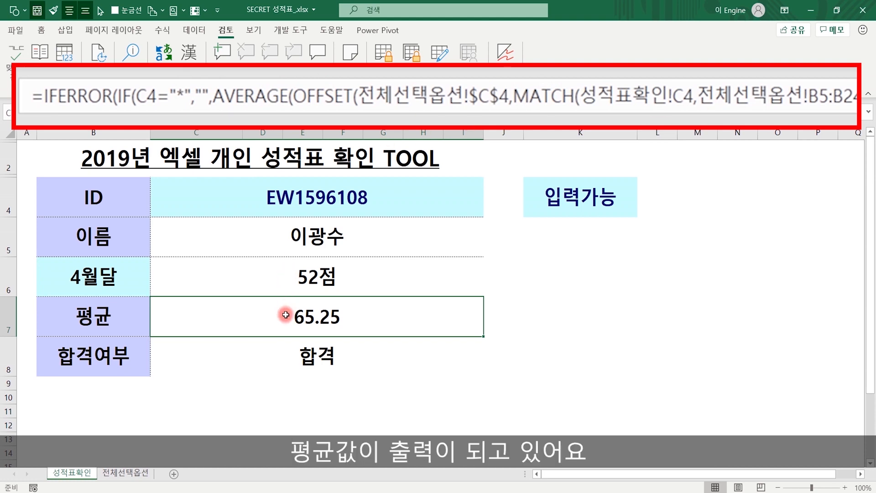
{"action": "left_click", "coordinate": [116, 312]}
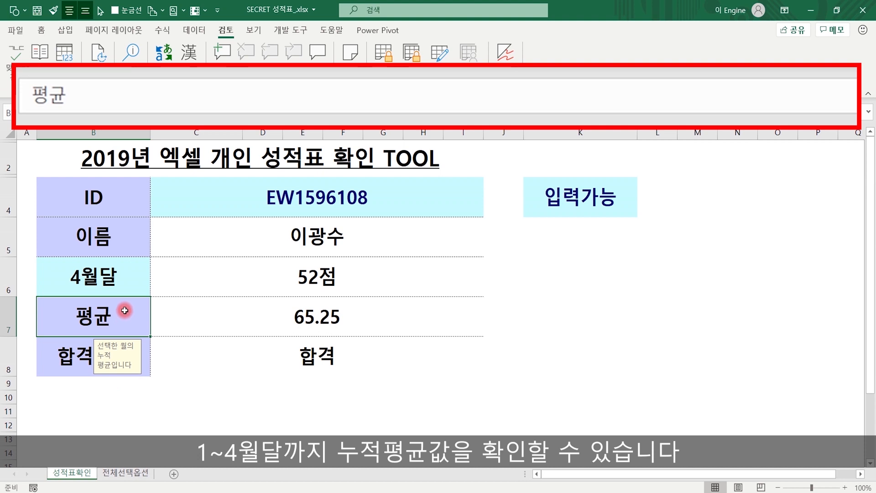
{"action": "left_click", "coordinate": [289, 320]}
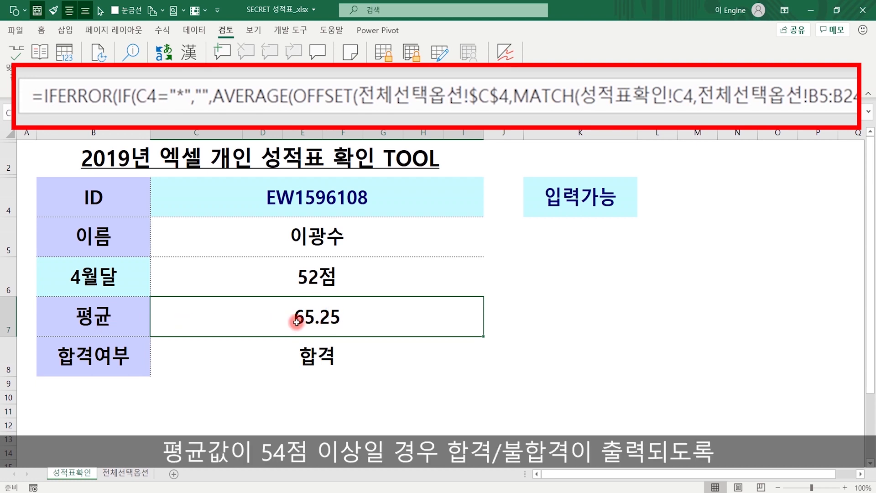
{"action": "left_click", "coordinate": [105, 363]}
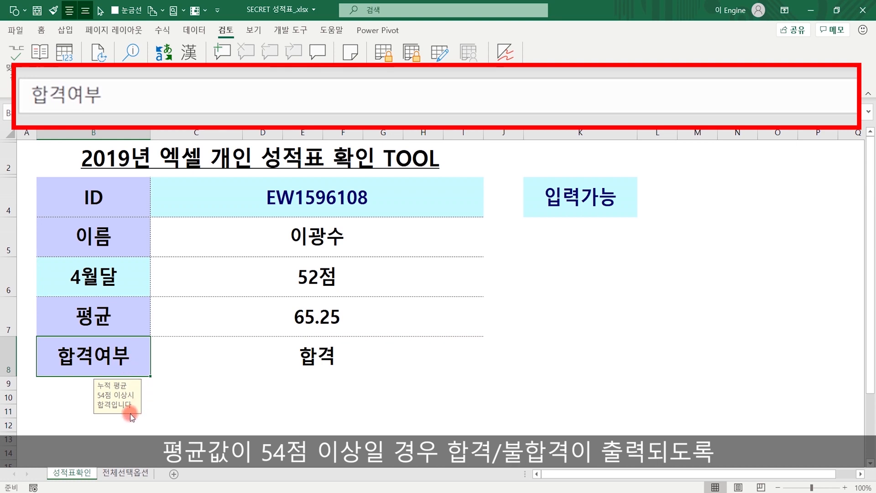
{"action": "left_click", "coordinate": [310, 362]}
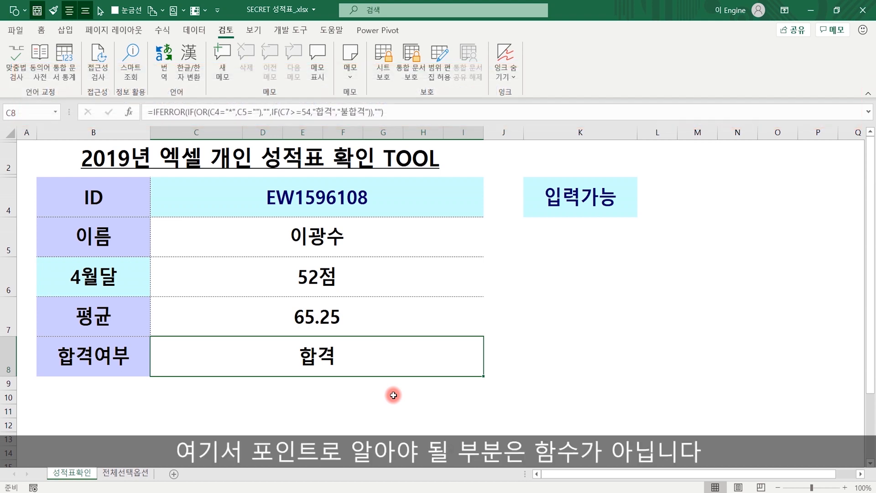
{"action": "left_click", "coordinate": [361, 319]}
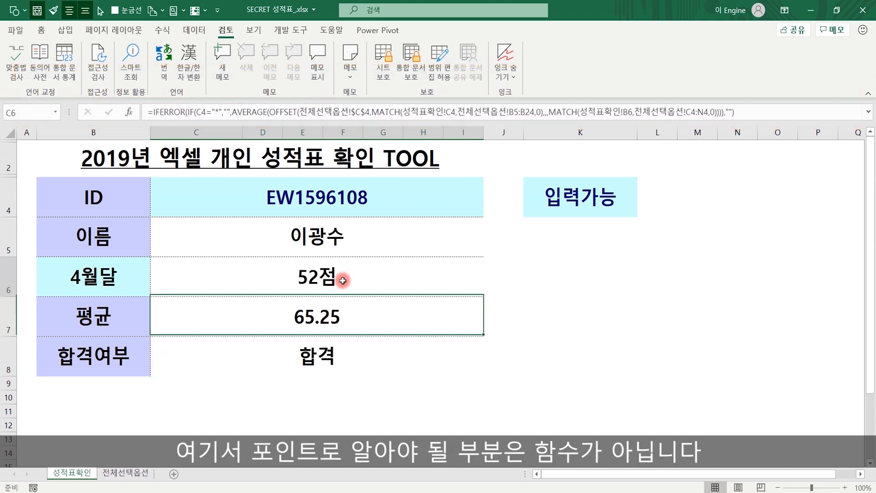
{"action": "left_click", "coordinate": [347, 246]}
{"action": "left_click", "coordinate": [350, 282]}
{"action": "left_click", "coordinate": [375, 343]}
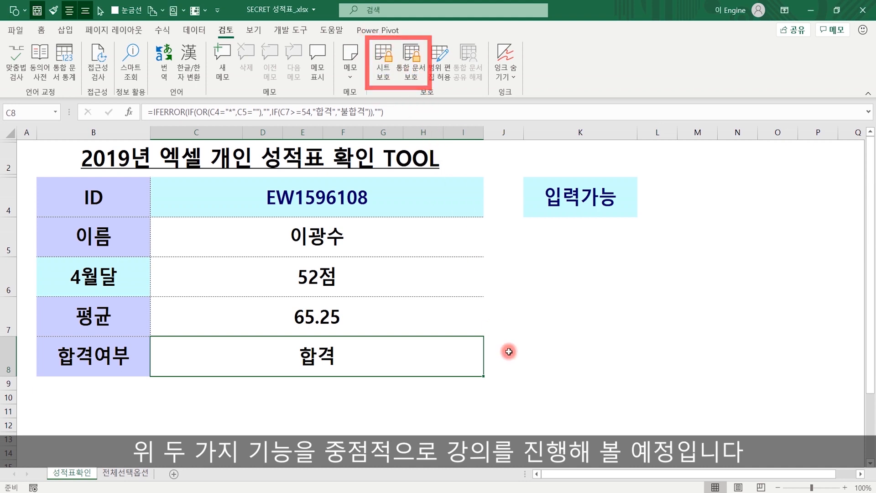
{"action": "left_click", "coordinate": [641, 351]}
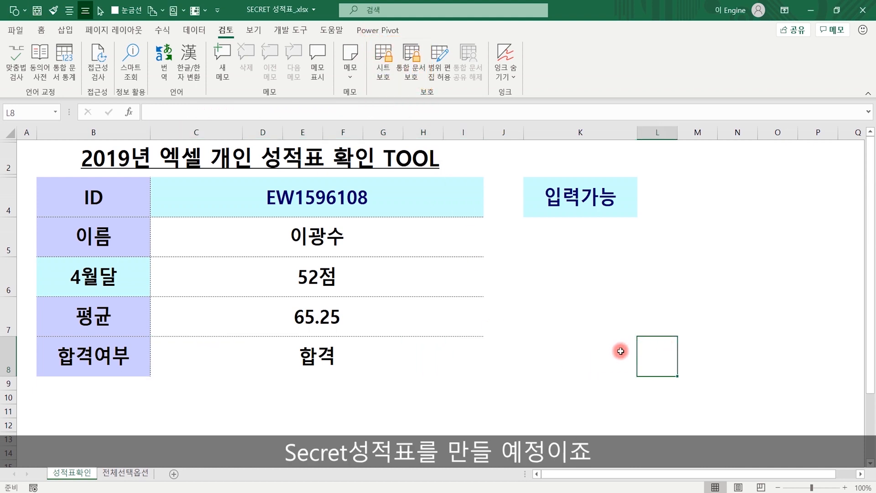
- Enter an unregistered ID in C4 so the 4월달, 평균 and 합격여부 results go blank
{"action": "left_click", "coordinate": [359, 193]}
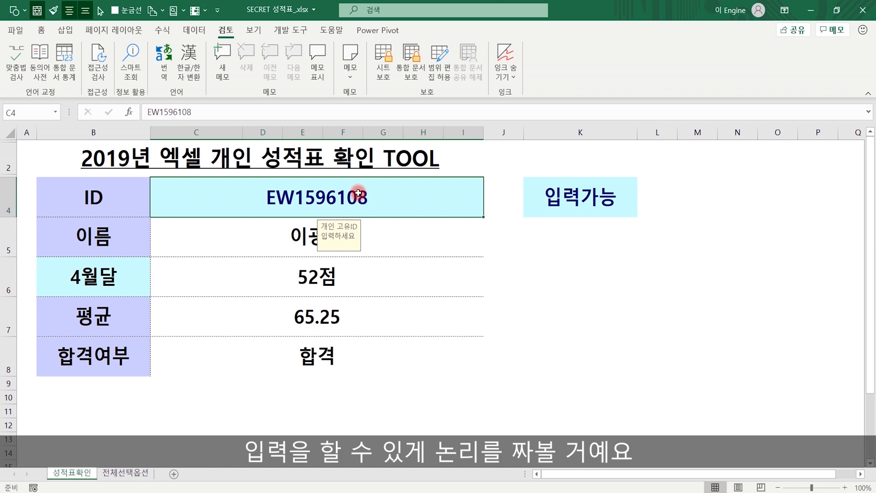
{"action": "type", "text": "38"}
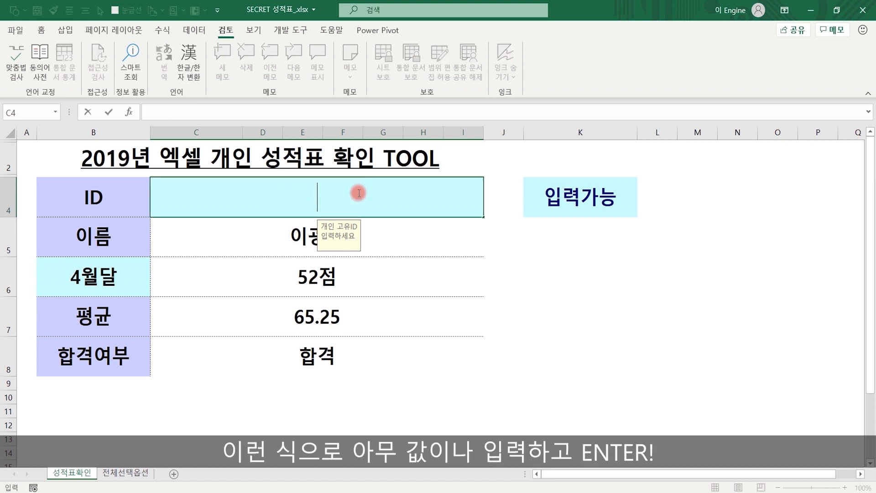
{"action": "type", "text": "xc39933"}
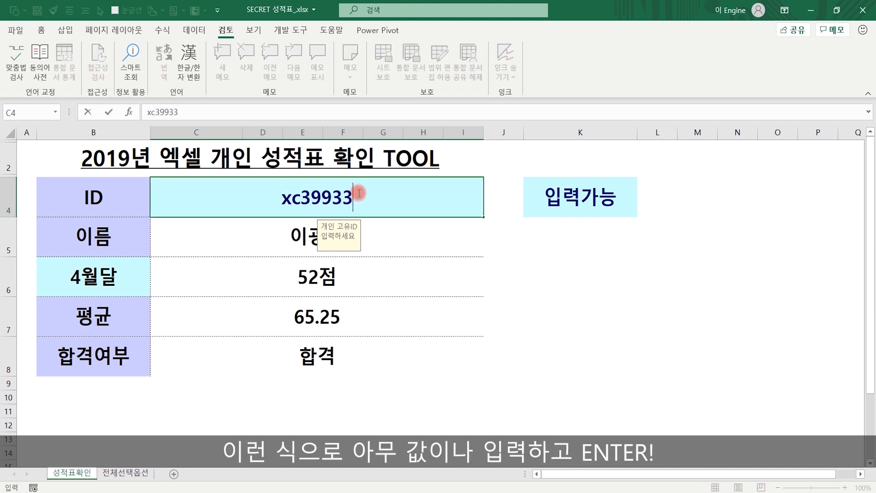
{"action": "key", "text": "Return"}
{"action": "key", "text": "Down"}
{"action": "key", "text": "Down"}
{"action": "key", "text": "Down"}
{"action": "key", "text": "Up"}
{"action": "key", "text": "Up"}
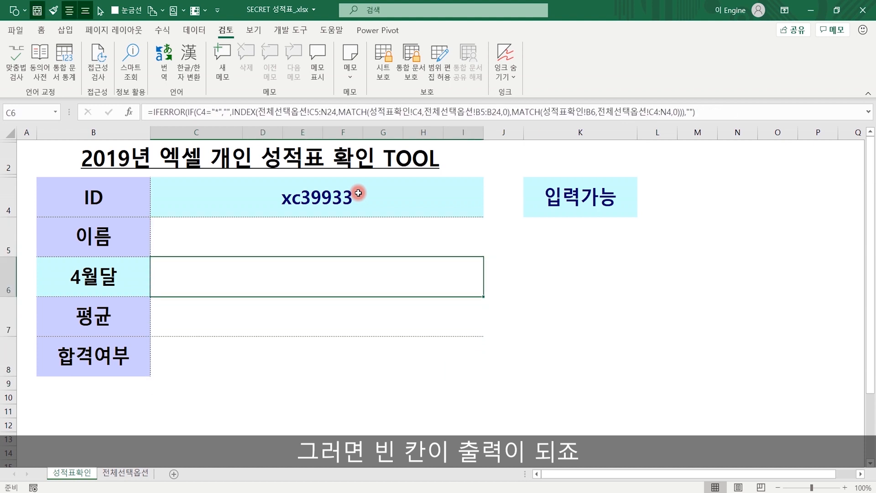
{"action": "left_click", "coordinate": [358, 193]}
- Review the formulas behind the blank name, April score, average and pass/fail cells
{"action": "left_click", "coordinate": [587, 317]}
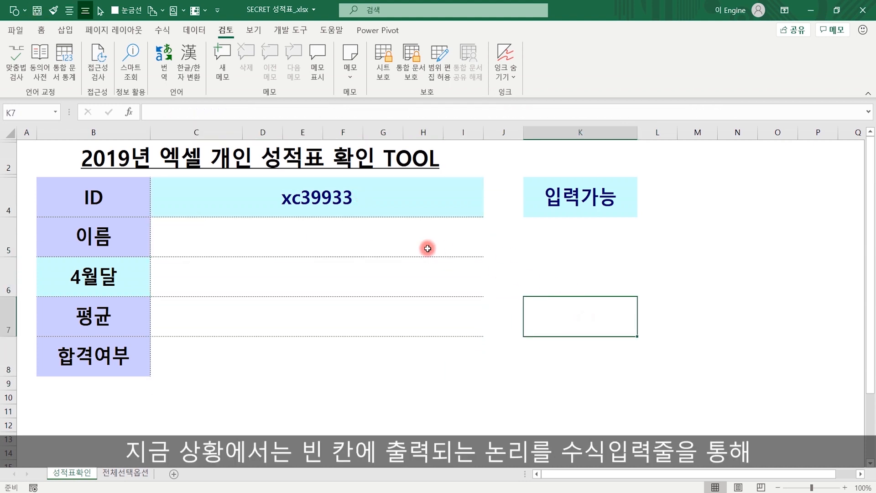
{"action": "left_click", "coordinate": [345, 239]}
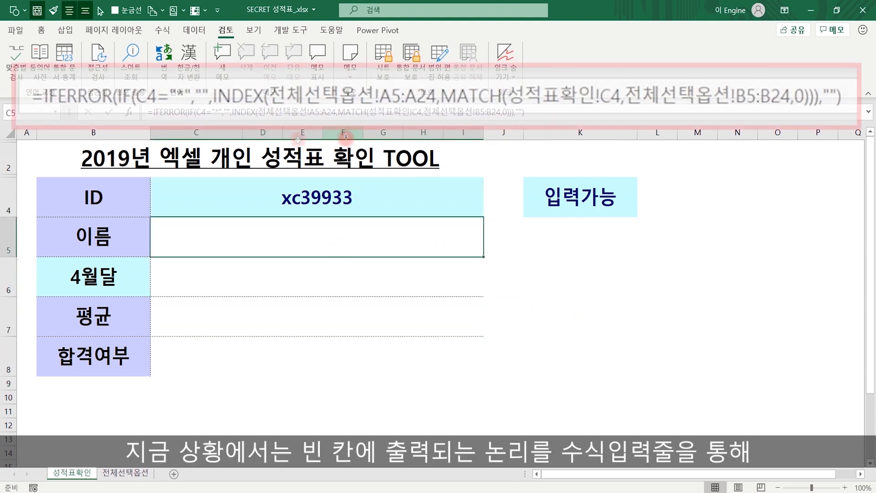
{"action": "left_click", "coordinate": [303, 279]}
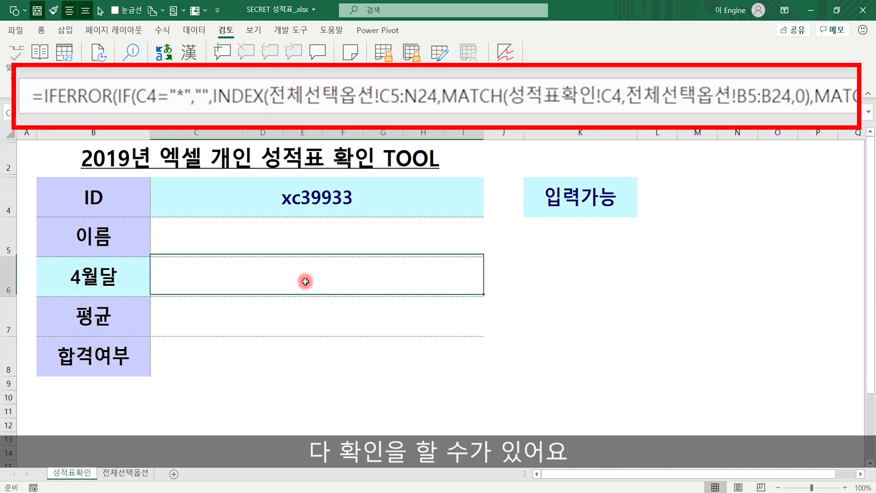
{"action": "left_click", "coordinate": [315, 315]}
{"action": "left_click", "coordinate": [316, 346]}
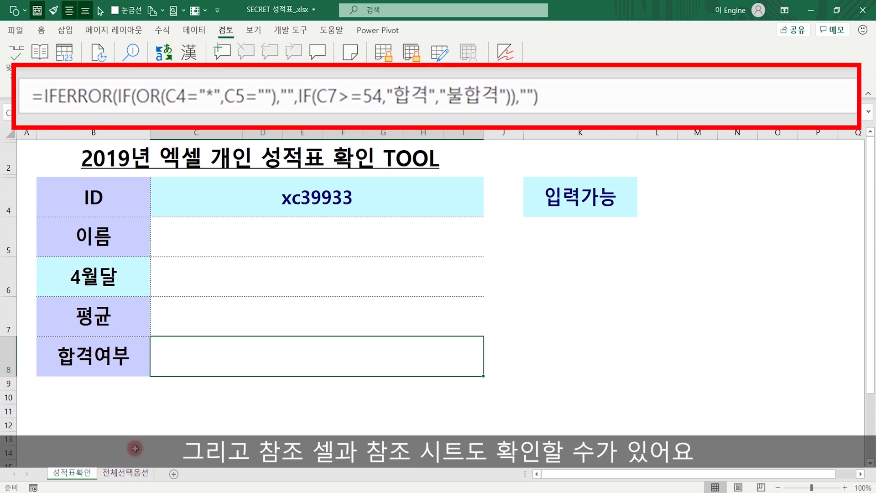
{"action": "left_click", "coordinate": [272, 241]}
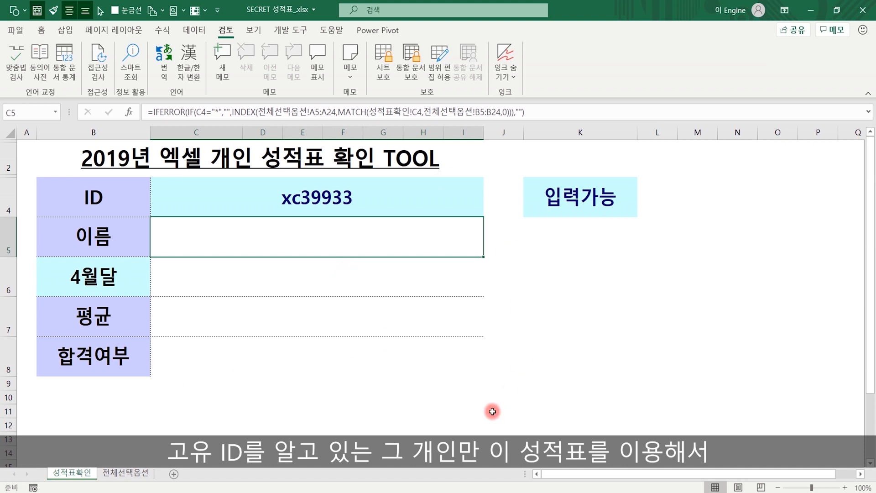
{"action": "left_click", "coordinate": [323, 319]}
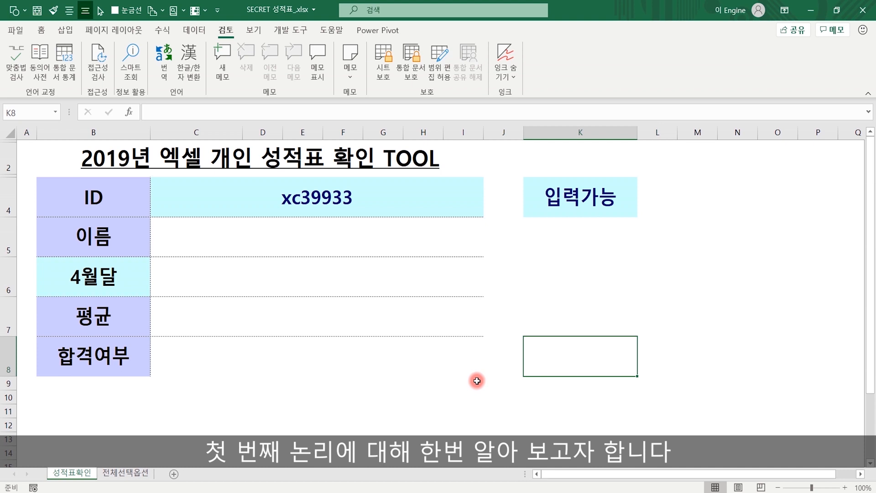
{"action": "left_click", "coordinate": [629, 304]}
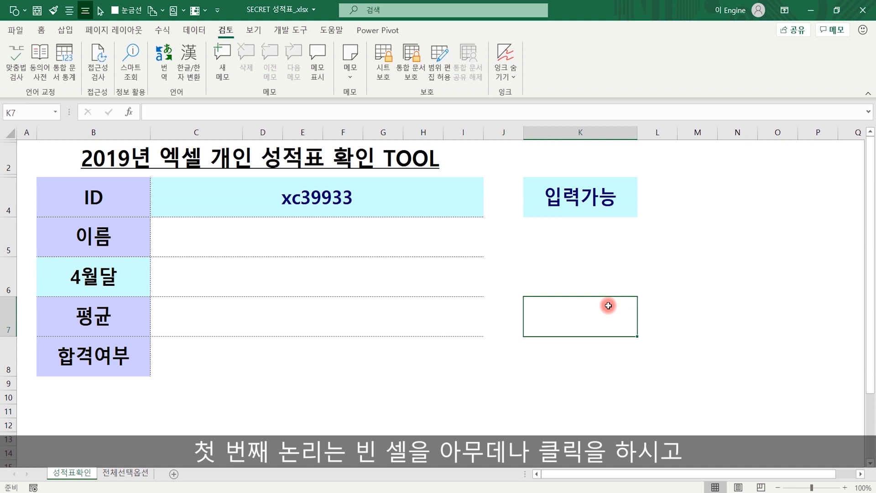
- View Format Cells protection for empty cell K7, noting Locked is ticked by default, then cancel
{"action": "right_click", "coordinate": [585, 314]}
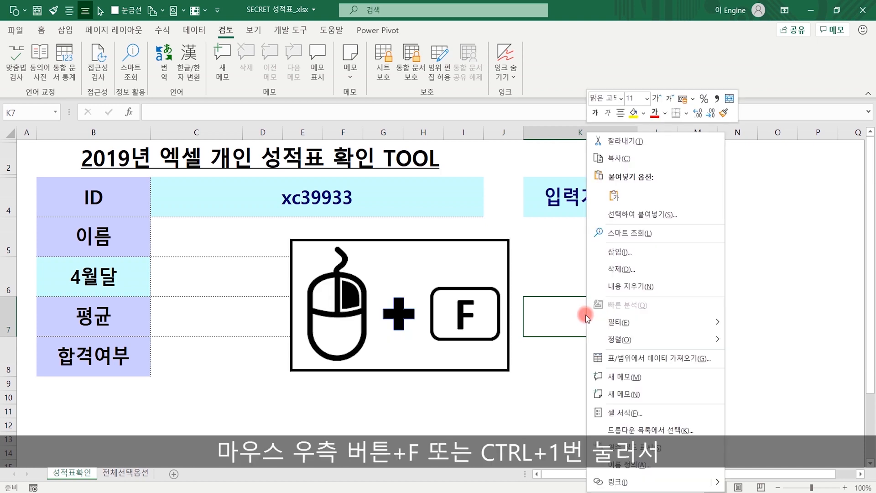
{"action": "left_click", "coordinate": [631, 412]}
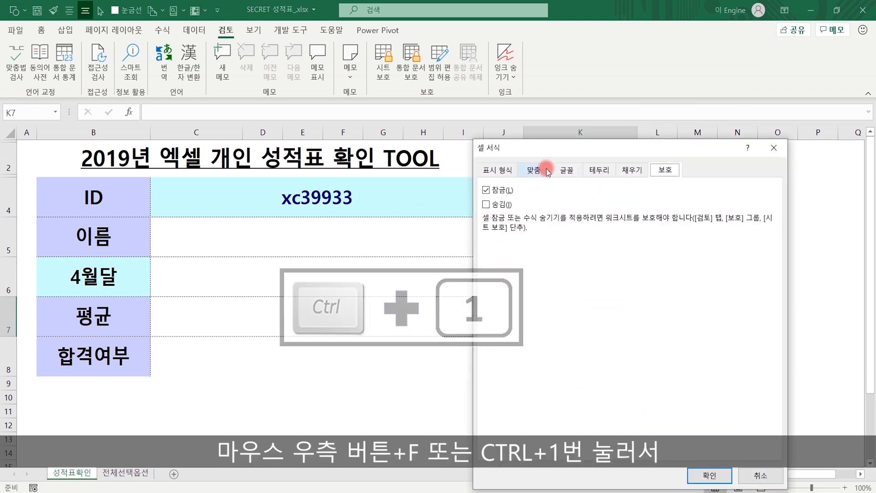
{"action": "left_click_drag", "start_coordinate": [564, 154], "coordinate": [582, 112]}
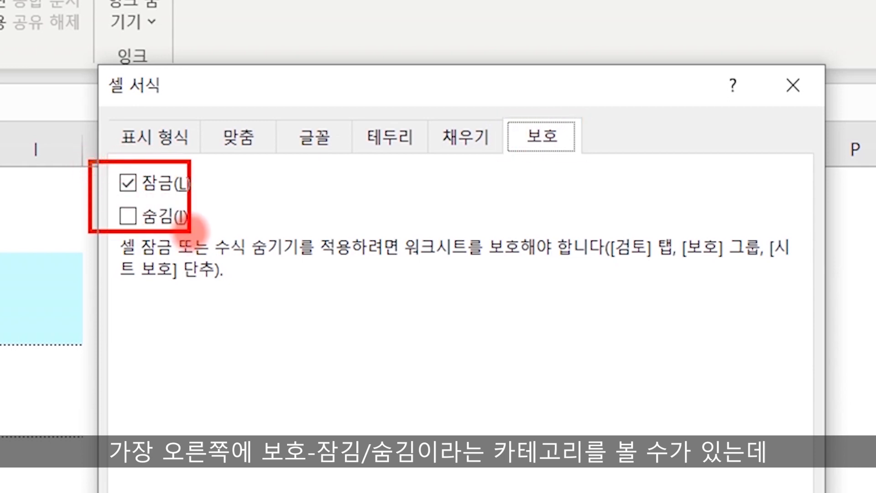
{"action": "mouse_move", "coordinate": [212, 178]}
{"action": "left_mouse_down"}
{"action": "mouse_move", "coordinate": [244, 229]}
{"action": "mouse_move", "coordinate": [208, 215]}
{"action": "left_mouse_up"}
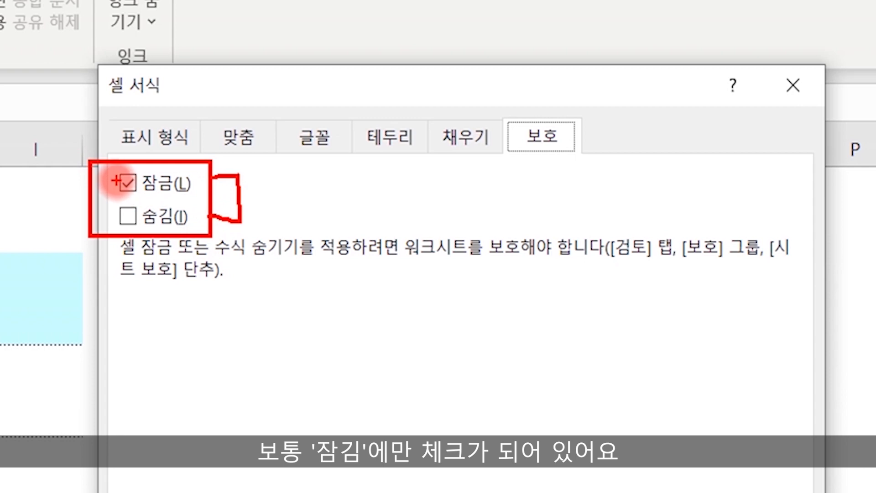
{"action": "mouse_move", "coordinate": [95, 175]}
{"action": "left_mouse_down"}
{"action": "mouse_move", "coordinate": [103, 190]}
{"action": "mouse_move", "coordinate": [117, 172]}
{"action": "left_mouse_up"}
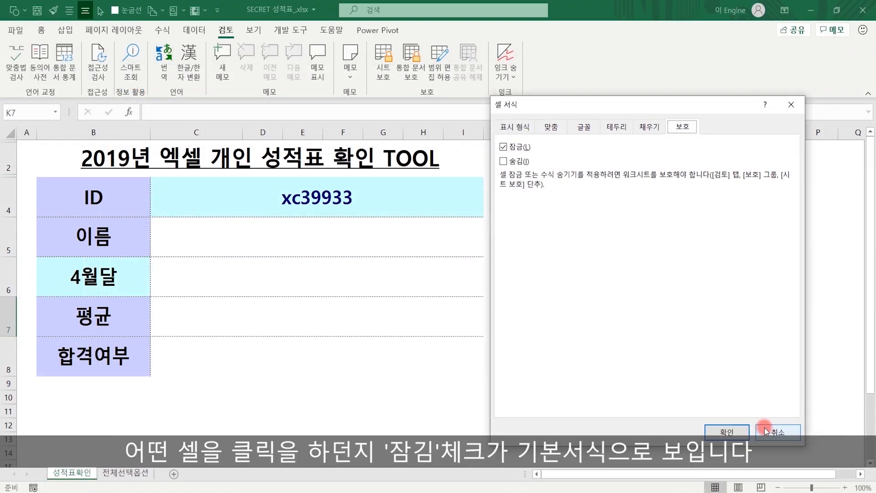
{"action": "left_click", "coordinate": [778, 427]}
- Show Format Cells protection for G11 and annotate the Locked and Hidden (수식 숨기기) options
{"action": "left_click", "coordinate": [397, 413]}
{"action": "right_click", "coordinate": [379, 411]}
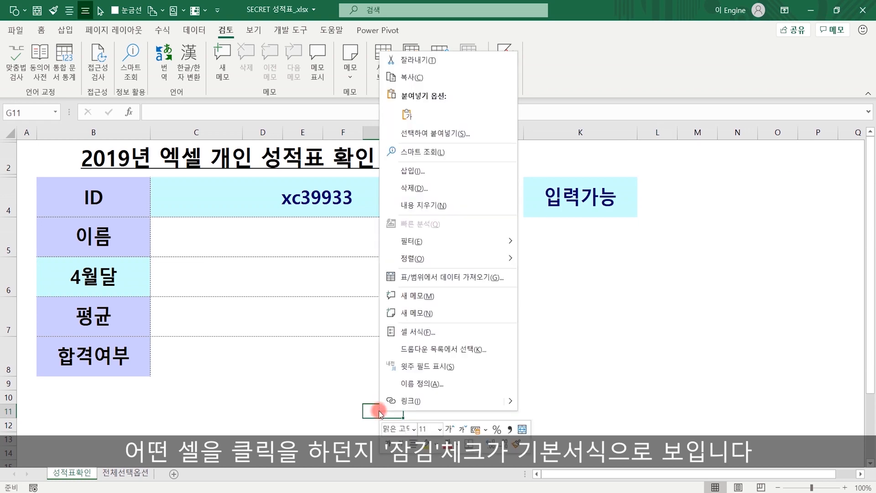
{"action": "key", "text": "f"}
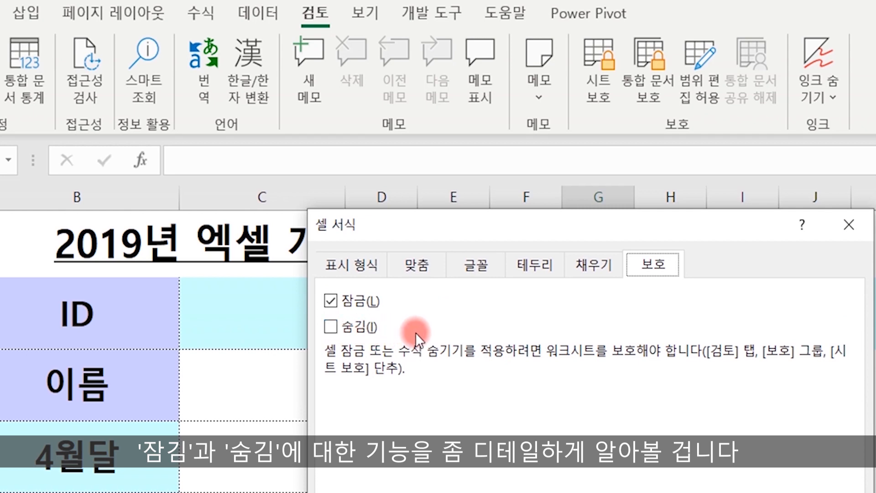
{"action": "key", "text": "ctrl+2"}
{"action": "mouse_move", "coordinate": [396, 305]}
{"action": "left_mouse_down"}
{"action": "mouse_move", "coordinate": [408, 305]}
{"action": "mouse_move", "coordinate": [381, 322]}
{"action": "left_mouse_up"}
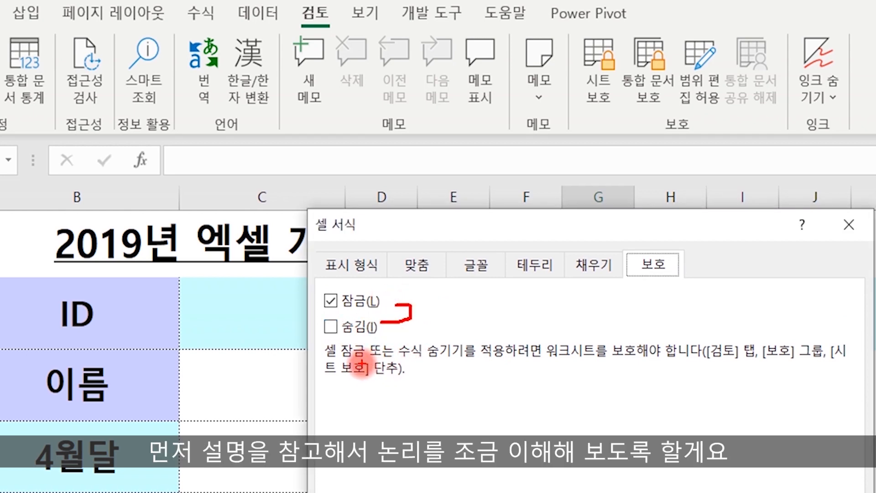
{"action": "left_click_drag", "start_coordinate": [397, 358], "coordinate": [465, 358]}
{"action": "left_click_drag", "start_coordinate": [396, 337], "coordinate": [466, 374]}
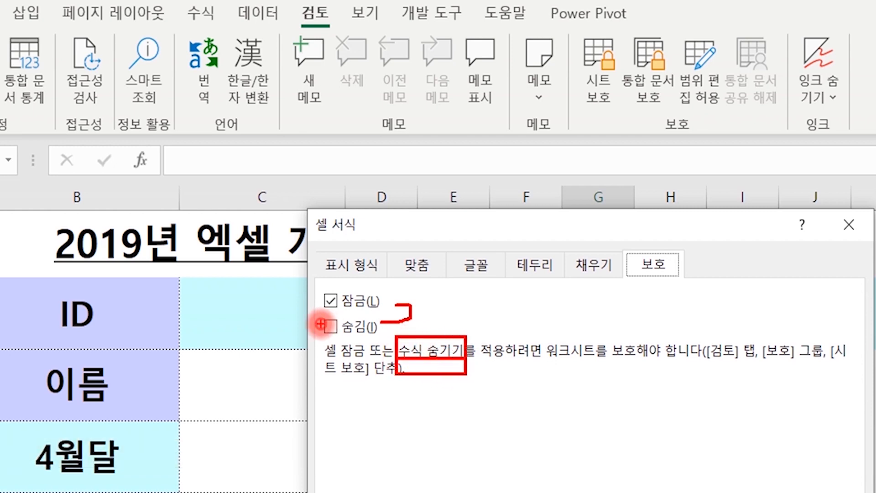
{"action": "left_click_drag", "start_coordinate": [322, 325], "coordinate": [334, 323]}
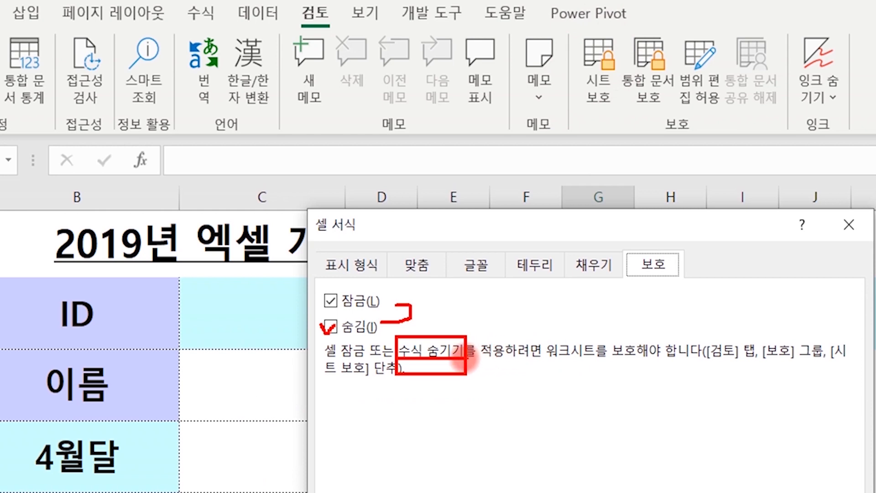
- Highlight the note that protection only applies once the sheet or workbook is protected
{"action": "mouse_move", "coordinate": [467, 357]}
{"action": "left_mouse_down"}
{"action": "mouse_move", "coordinate": [532, 352]}
{"action": "mouse_move", "coordinate": [555, 372]}
{"action": "mouse_move", "coordinate": [586, 373]}
{"action": "mouse_move", "coordinate": [705, 366]}
{"action": "left_mouse_up"}
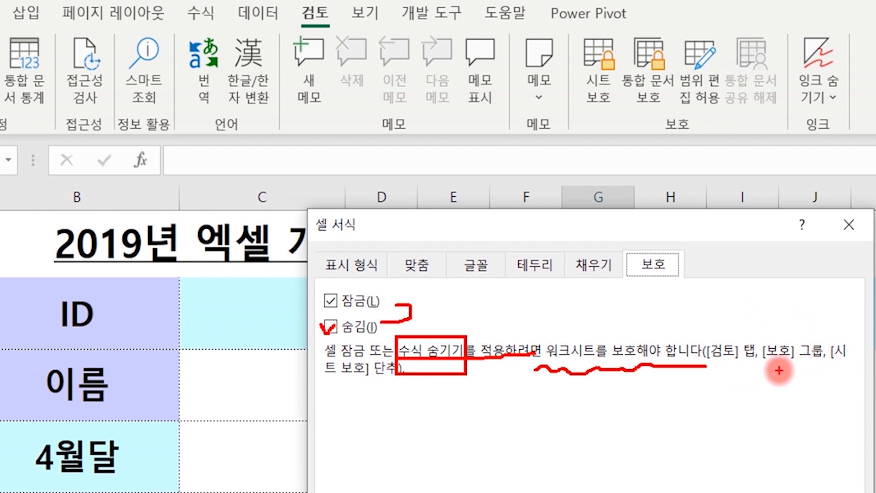
{"action": "left_click_drag", "start_coordinate": [718, 371], "coordinate": [841, 377]}
{"action": "left_click_drag", "start_coordinate": [316, 395], "coordinate": [402, 395]}
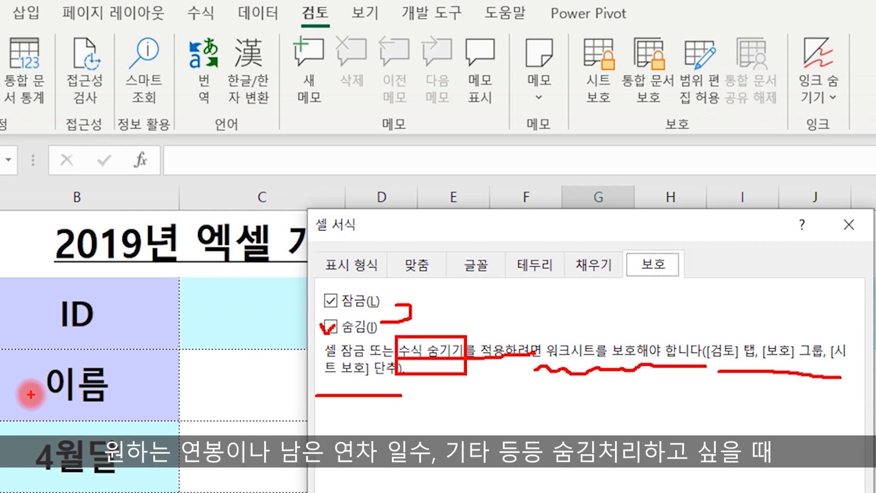
{"action": "left_click_drag", "start_coordinate": [564, 88], "coordinate": [574, 81]}
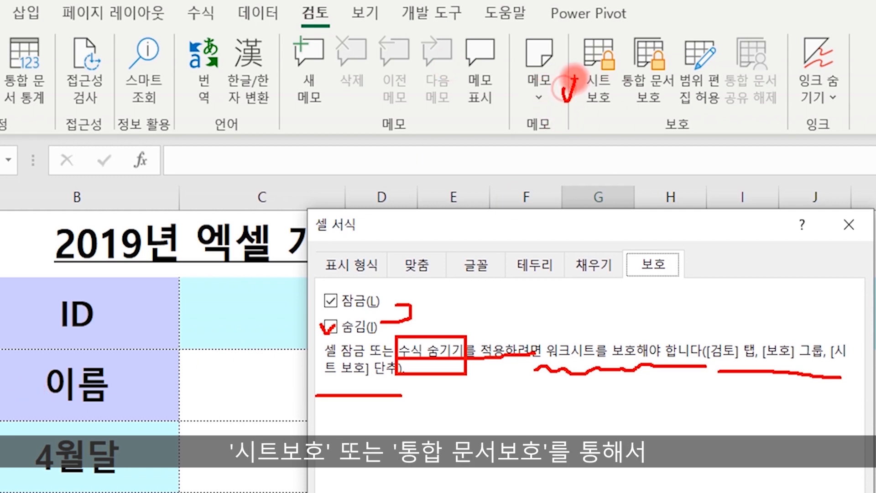
{"action": "left_click_drag", "start_coordinate": [618, 105], "coordinate": [637, 91]}
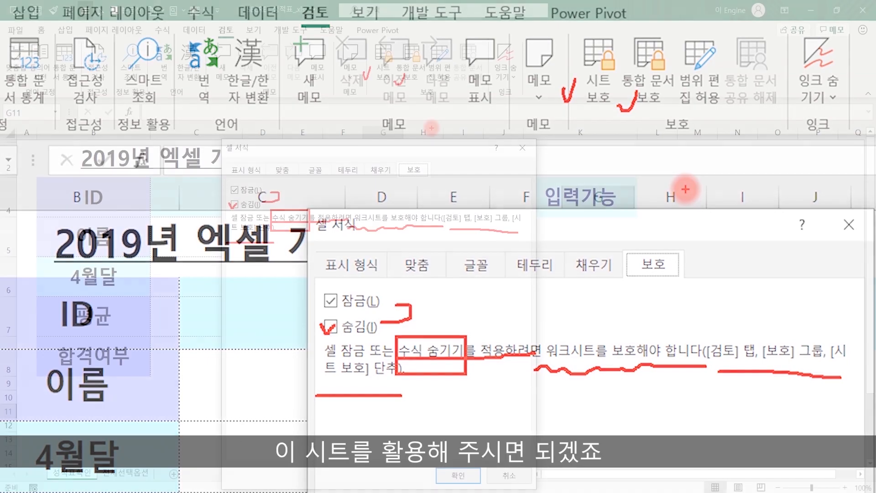
- Close Format Cells unchanged and recheck the C5 name formula and C4's hint
{"action": "left_click", "coordinate": [517, 478]}
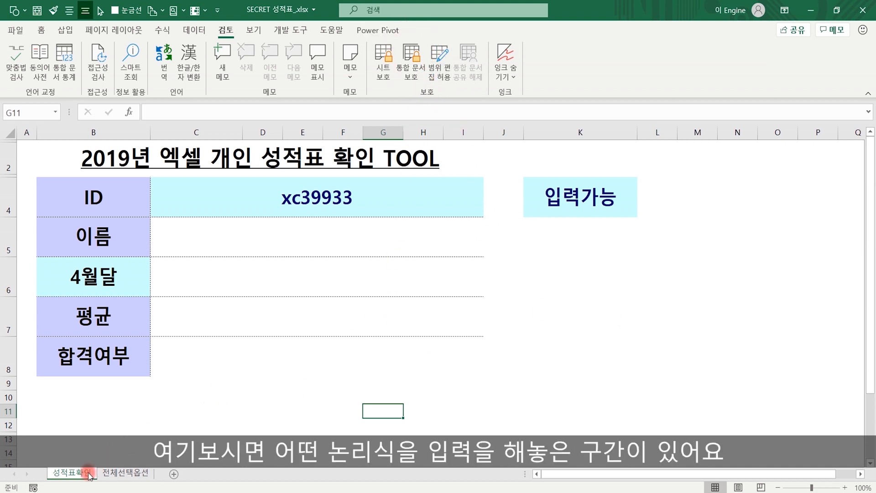
{"action": "left_click", "coordinate": [304, 237]}
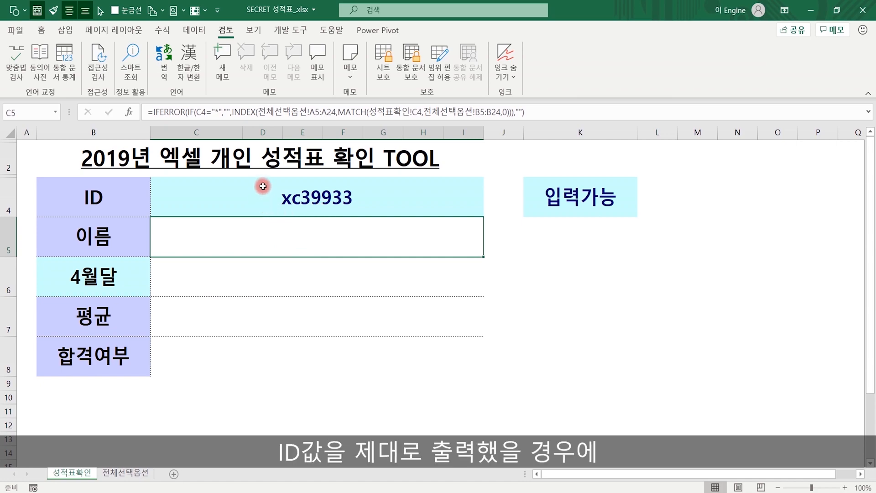
{"action": "left_click", "coordinate": [322, 194]}
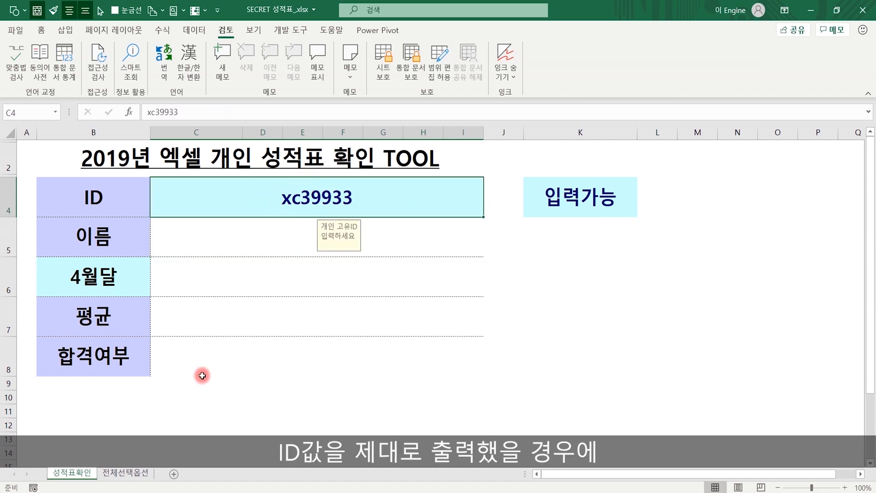
- Review the names, IDs and monthly scores on the 전체선택옵션 sheet
{"action": "left_click", "coordinate": [123, 472]}
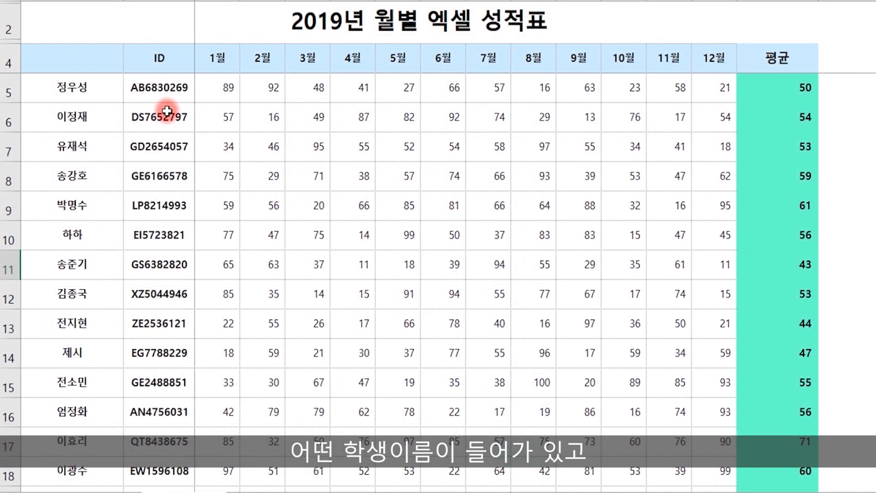
{"action": "left_click_drag", "start_coordinate": [58, 197], "coordinate": [57, 244]}
{"action": "left_click_drag", "start_coordinate": [81, 160], "coordinate": [75, 445]}
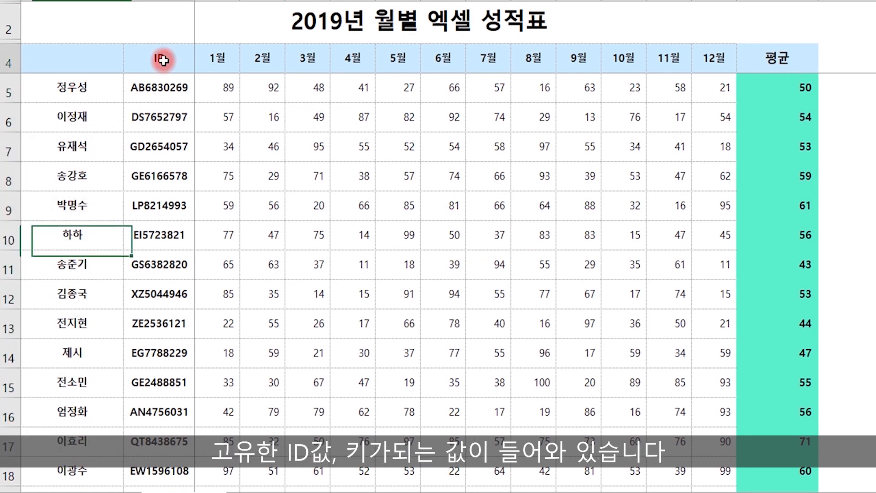
{"action": "left_click", "coordinate": [161, 59]}
{"action": "left_click_drag", "start_coordinate": [159, 86], "coordinate": [160, 451]}
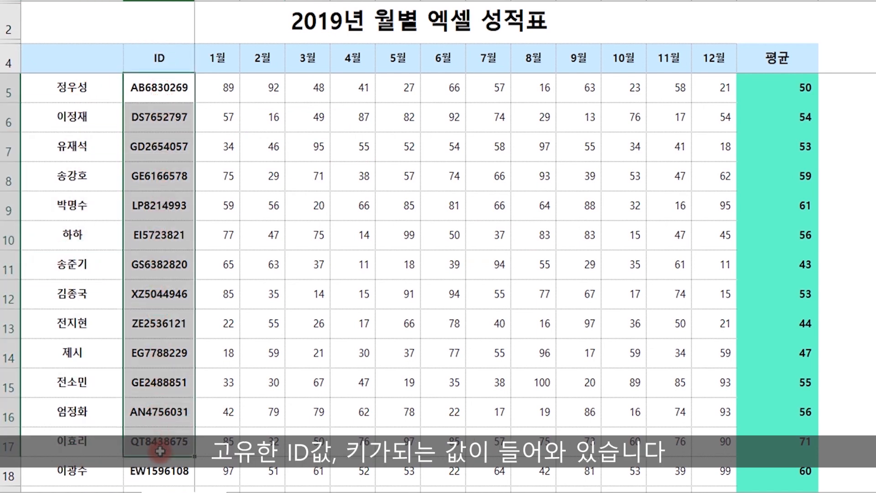
{"action": "left_click", "coordinate": [218, 55]}
{"action": "left_click", "coordinate": [263, 55]}
{"action": "left_click", "coordinate": [219, 88]}
{"action": "left_click", "coordinate": [274, 90]}
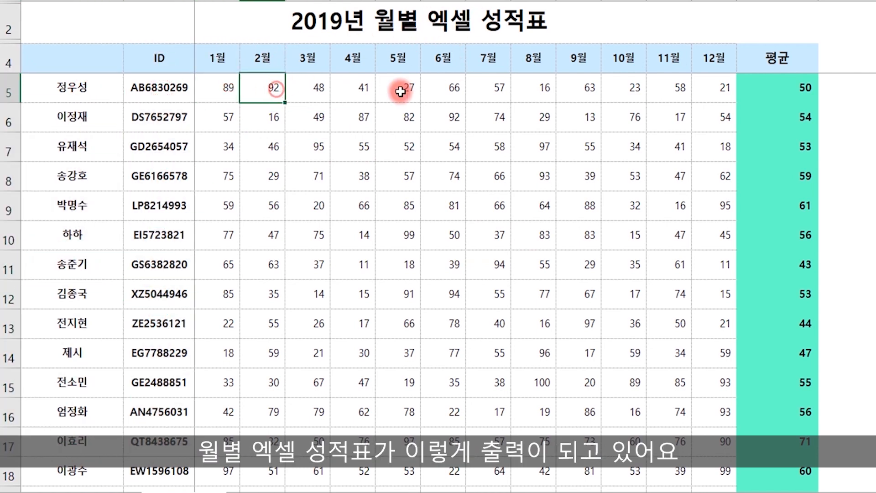
{"action": "left_click", "coordinate": [529, 94]}
{"action": "left_click", "coordinate": [669, 94]}
{"action": "left_click", "coordinate": [637, 264]}
{"action": "left_click", "coordinate": [424, 307]}
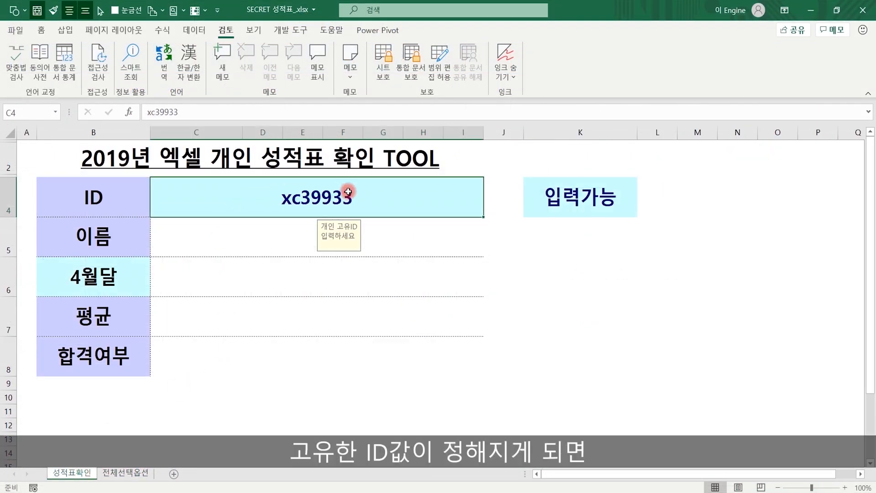
{"action": "left_click", "coordinate": [290, 234]}
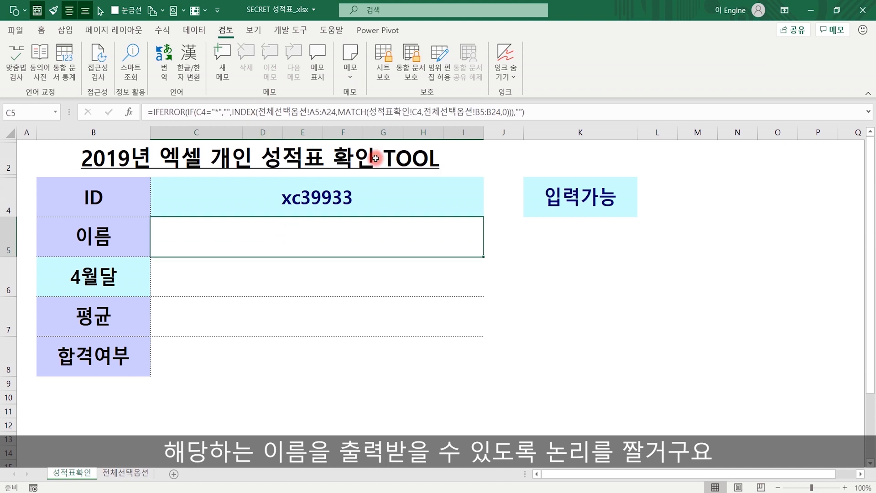
{"action": "left_click", "coordinate": [225, 282]}
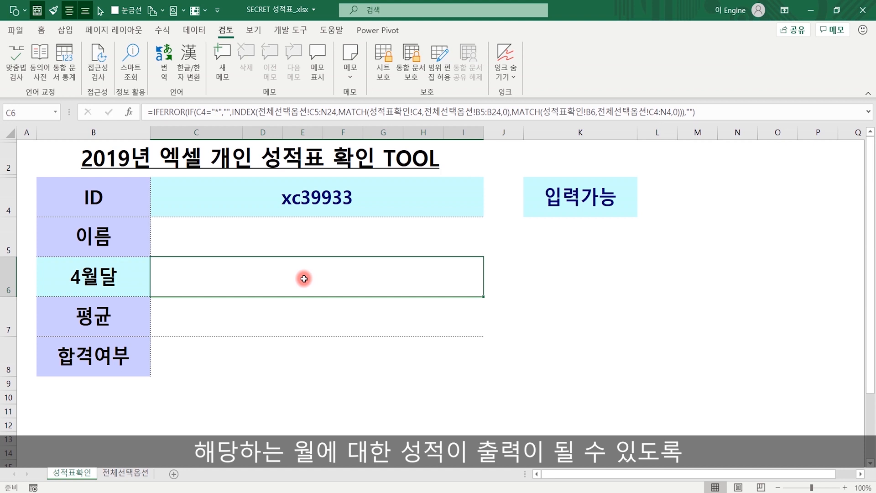
{"action": "left_click", "coordinate": [286, 317]}
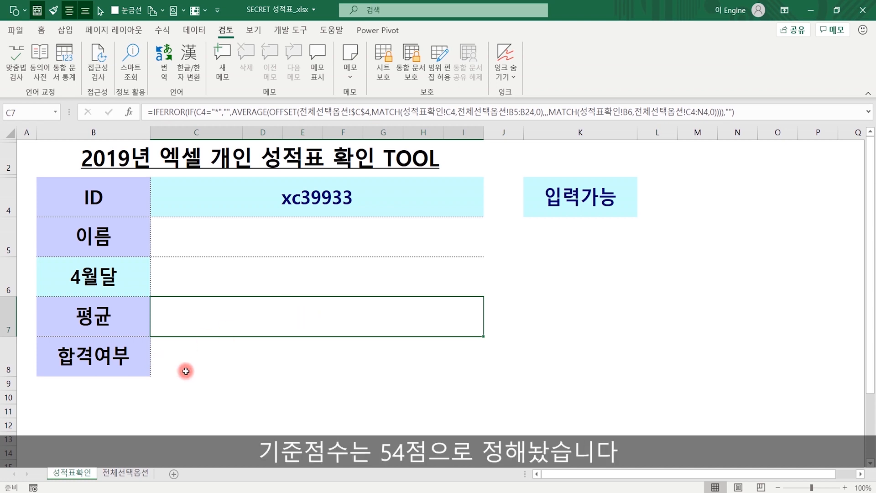
{"action": "left_click", "coordinate": [132, 473]}
{"action": "left_click_drag", "start_coordinate": [534, 197], "coordinate": [524, 431]}
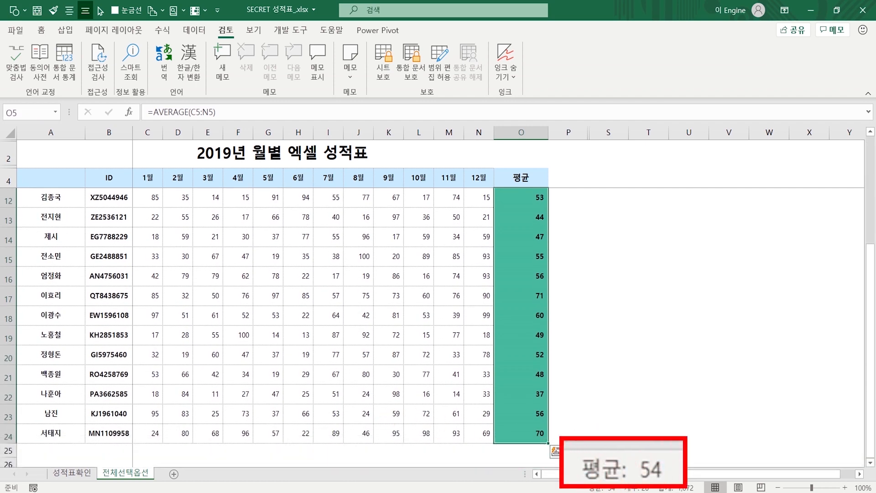
{"action": "left_click", "coordinate": [73, 473]}
{"action": "left_click", "coordinate": [122, 355]}
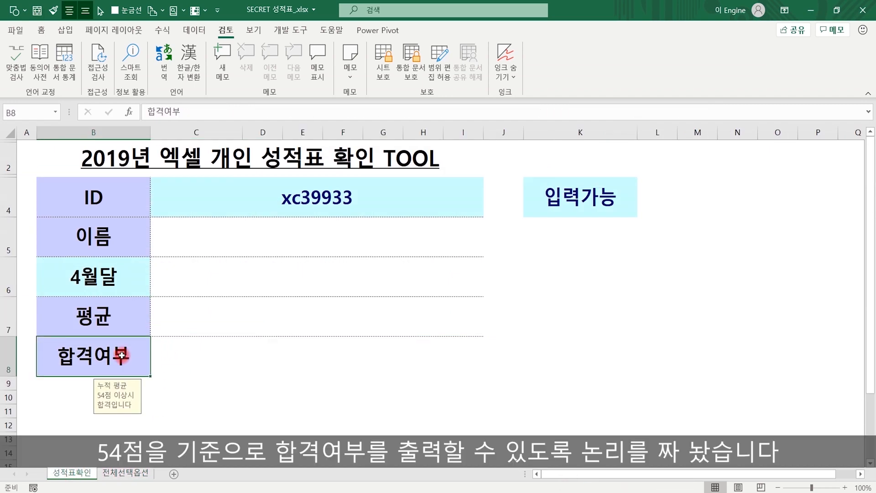
{"action": "left_click", "coordinate": [649, 268]}
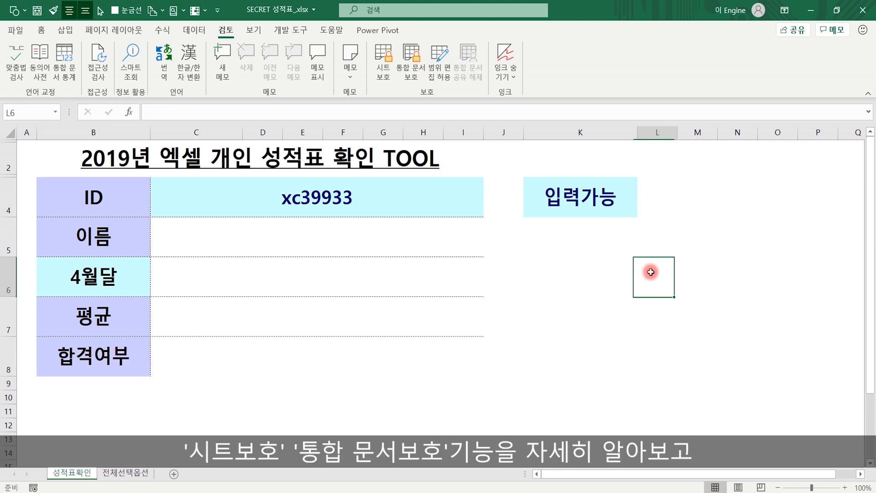
{"action": "left_click", "coordinate": [412, 78]}
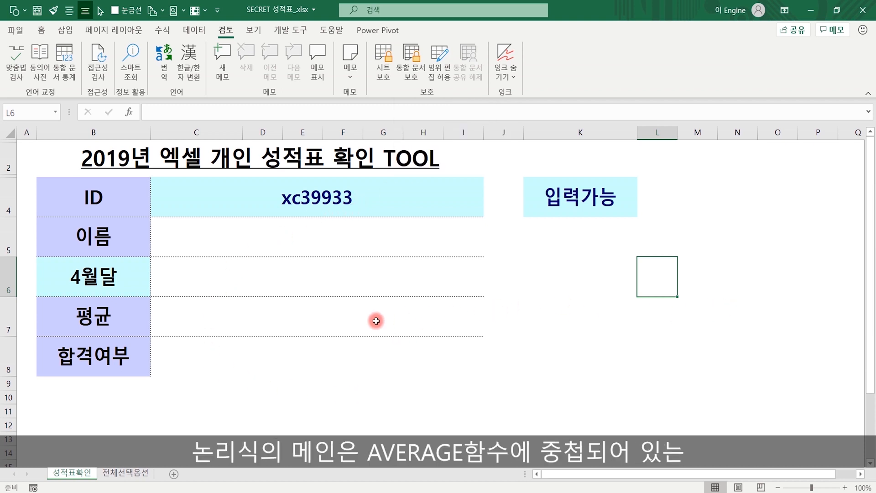
{"action": "left_click", "coordinate": [324, 321]}
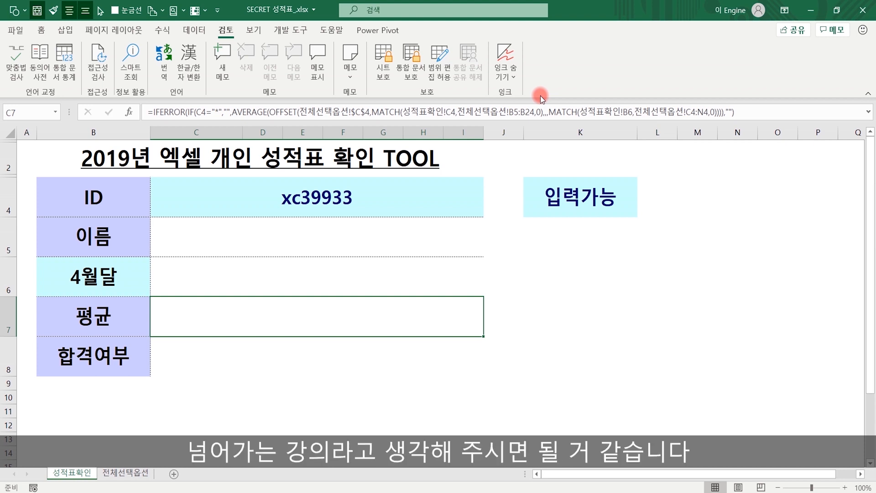
{"action": "left_click", "coordinate": [653, 320]}
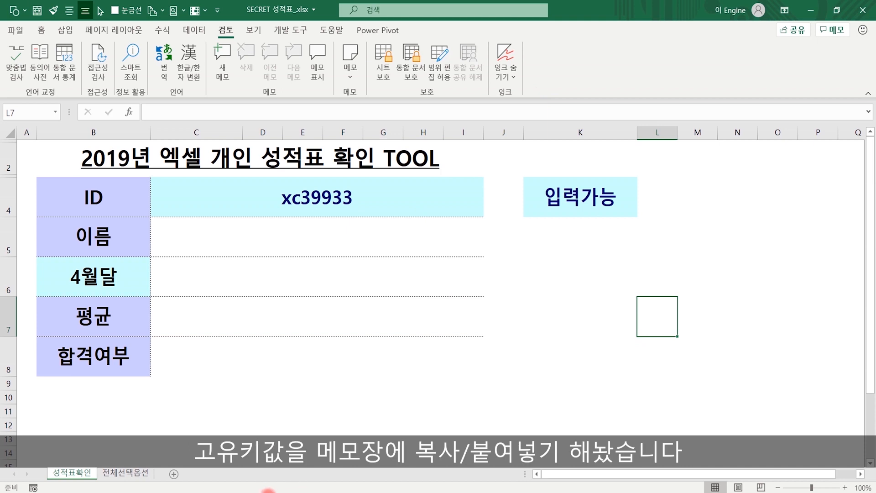
- Select a student ID in the Notepad list, then select the old ID text in C4
{"action": "key", "text": "alt+Tab"}
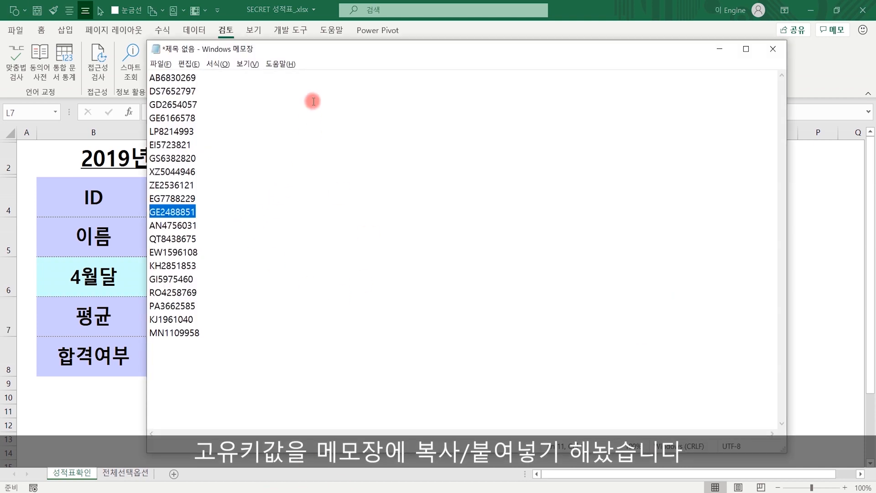
{"action": "left_click_drag", "start_coordinate": [280, 51], "coordinate": [316, 52]}
{"action": "left_click", "coordinate": [280, 214]}
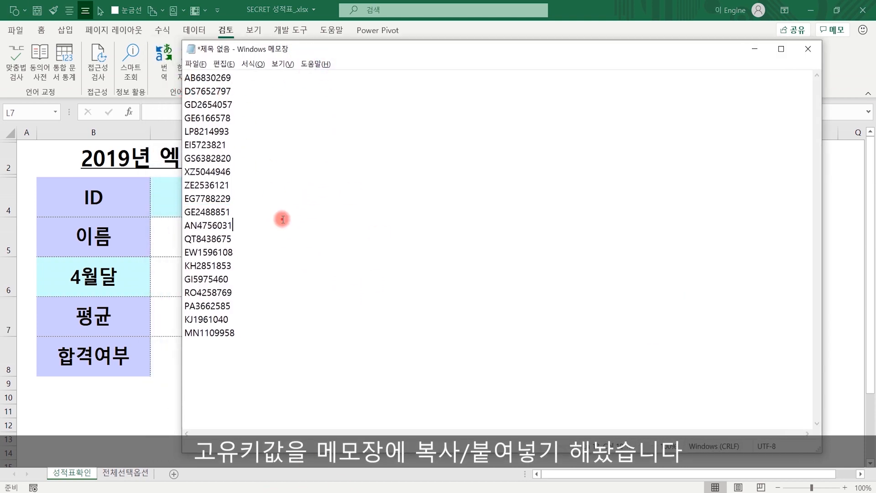
{"action": "left_click_drag", "start_coordinate": [240, 224], "coordinate": [170, 226]}
{"action": "key", "text": "ctrl+c"}
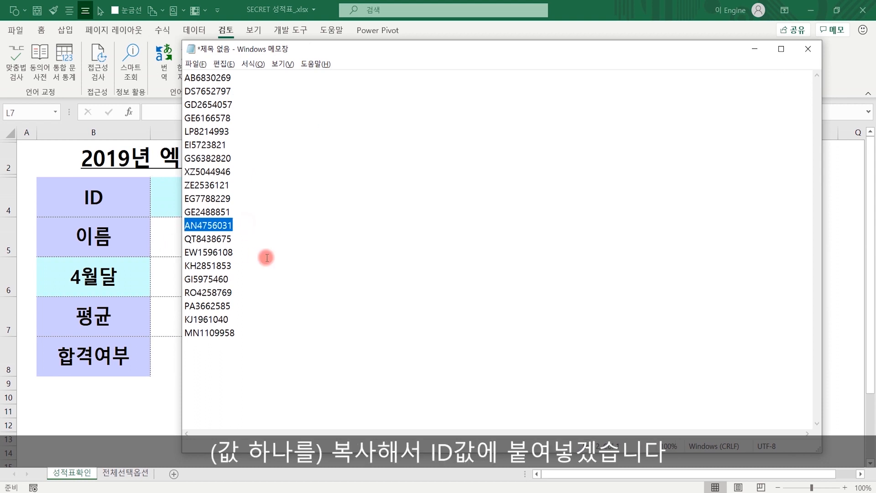
{"action": "left_click", "coordinate": [99, 424]}
{"action": "double_click", "coordinate": [380, 199]}
{"action": "left_click_drag", "start_coordinate": [391, 200], "coordinate": [191, 200]}
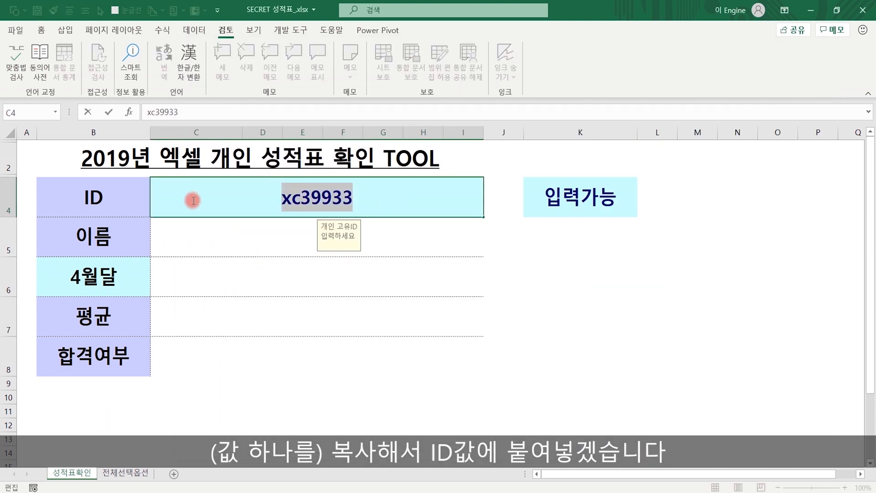
- Paste the copied ID into C4, giving 62점, 65.5 and 합격, and check the April and pass formulas
{"action": "key", "text": "ctrl+v"}
{"action": "key", "text": "Return"}
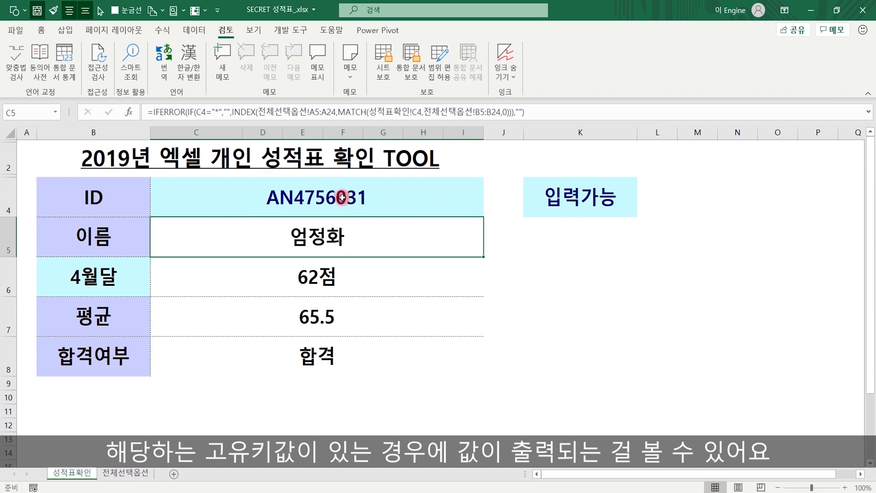
{"action": "left_click", "coordinate": [211, 283]}
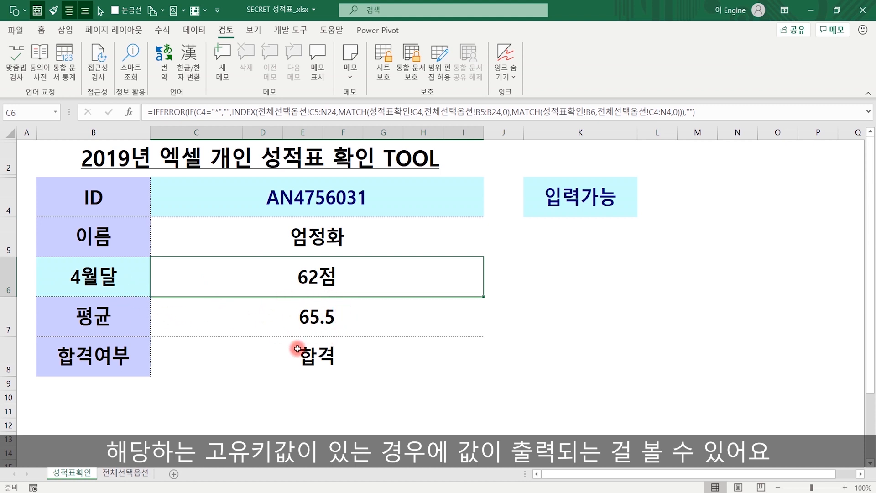
{"action": "left_click", "coordinate": [350, 362]}
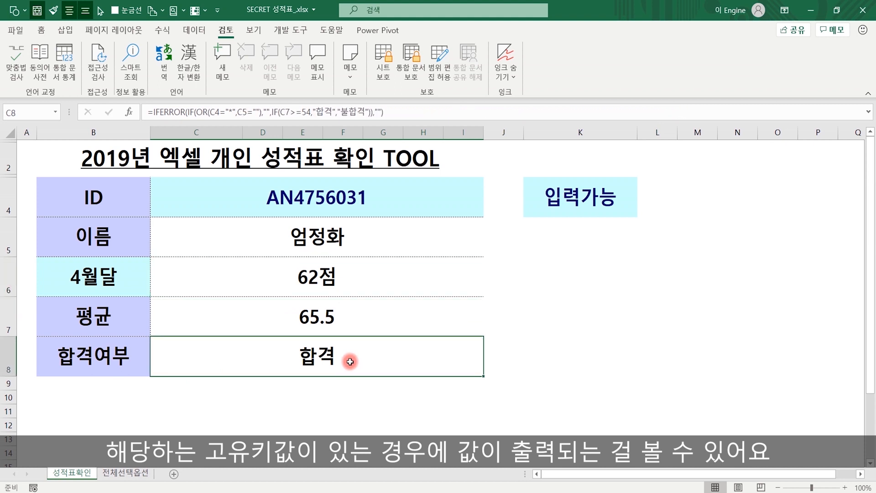
{"action": "left_click", "coordinate": [343, 400]}
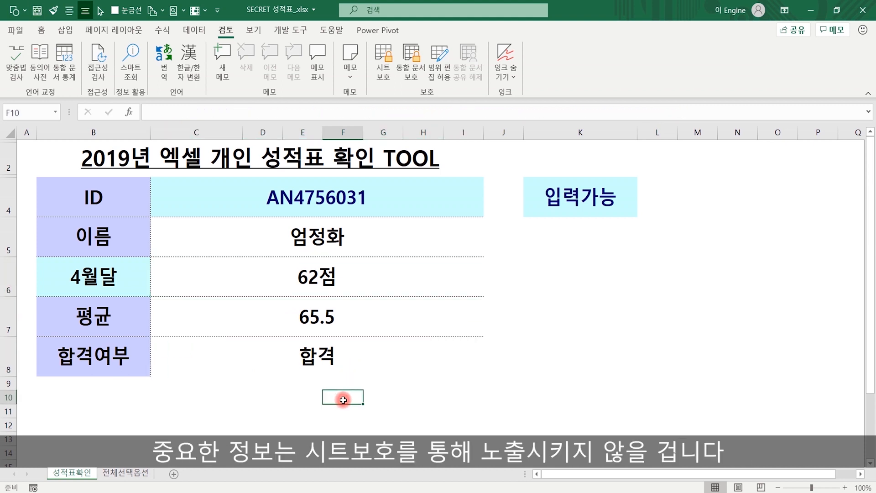
- Step through the name, April score, average and pass/fail formulas in C5 to C8
{"action": "left_click", "coordinate": [333, 238]}
{"action": "left_click", "coordinate": [307, 281]}
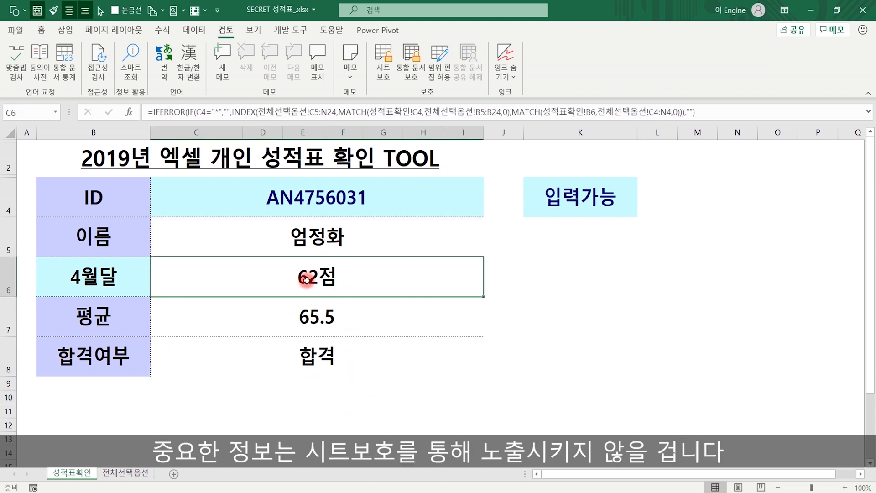
{"action": "left_click", "coordinate": [299, 321]}
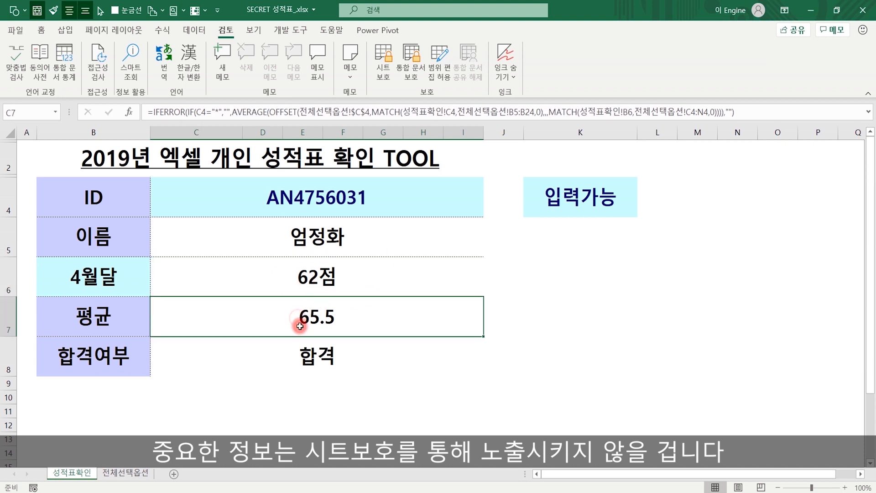
{"action": "left_click", "coordinate": [317, 359]}
{"action": "left_click", "coordinate": [333, 228]}
{"action": "left_click_drag", "start_coordinate": [332, 260], "coordinate": [322, 355]}
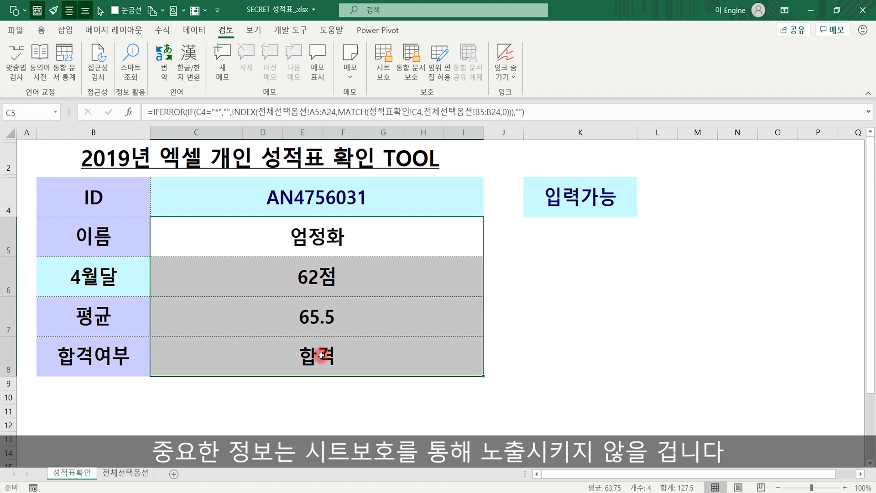
{"action": "left_click", "coordinate": [636, 334]}
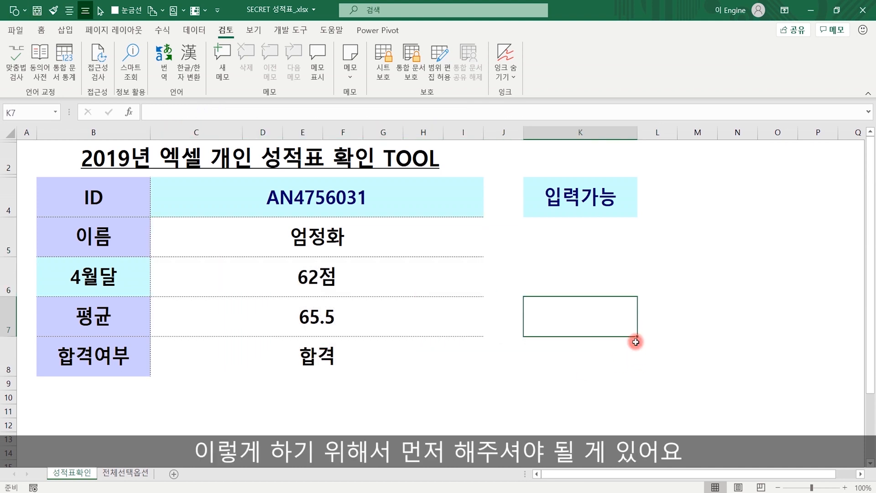
{"action": "left_click", "coordinate": [298, 199]}
- Untick Locked on the Protection tab for ID cell C4 and month cell B6
{"action": "left_click", "coordinate": [91, 279], "text": "ctrl"}
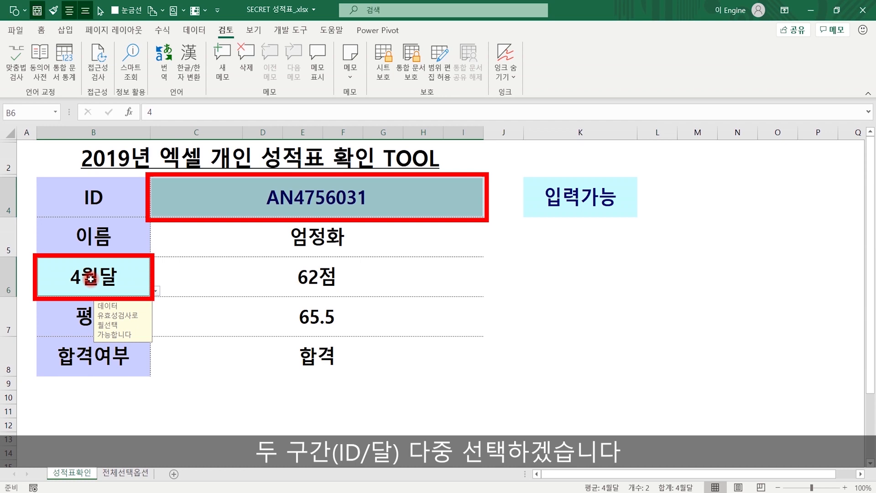
{"action": "right_click", "coordinate": [100, 280]}
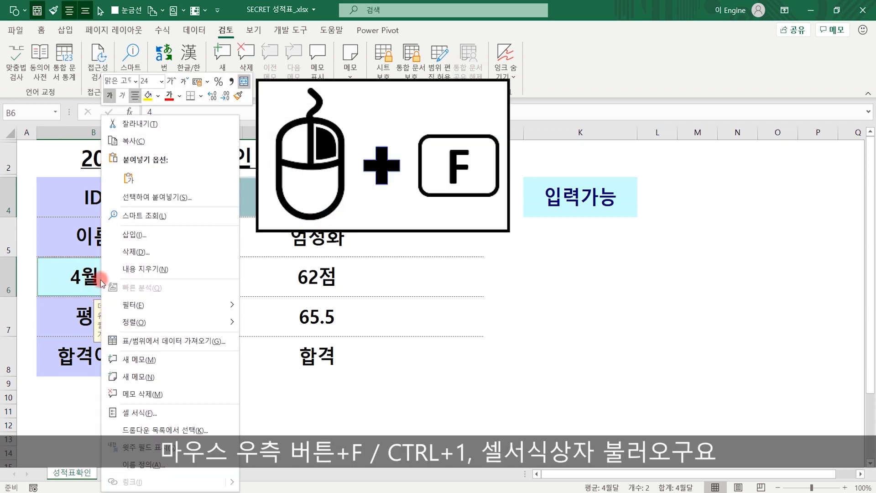
{"action": "key", "text": "f"}
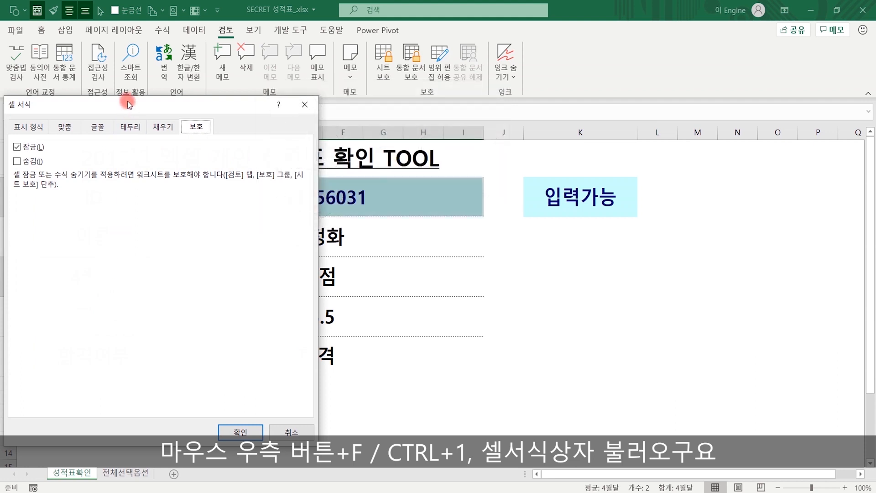
{"action": "left_click_drag", "start_coordinate": [333, 160], "coordinate": [603, 78]}
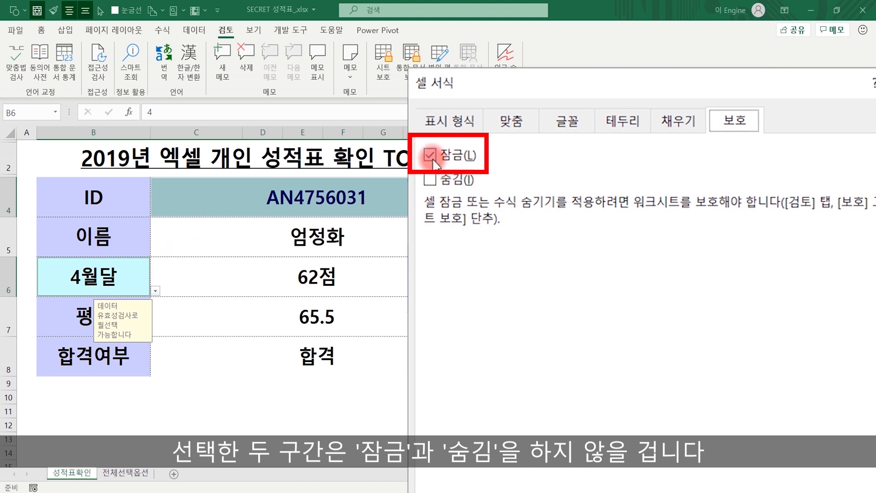
{"action": "left_click", "coordinate": [451, 155]}
{"action": "left_click", "coordinate": [432, 155]}
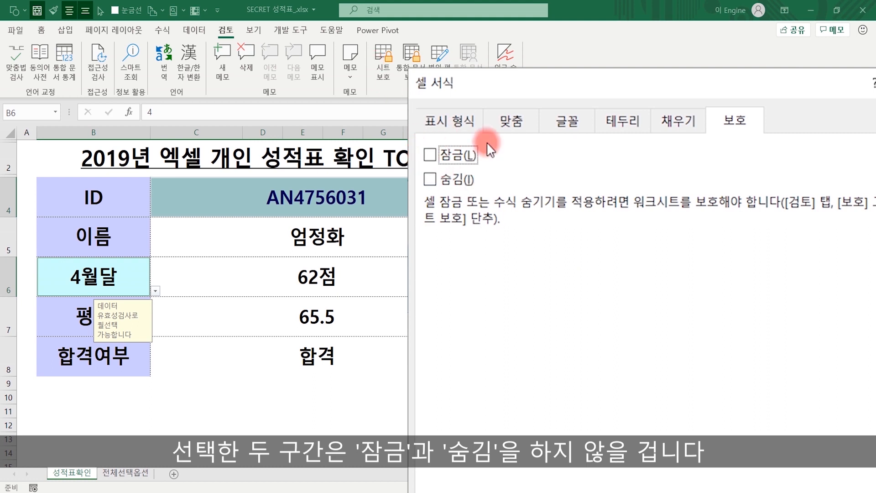
{"action": "left_click", "coordinate": [659, 352]}
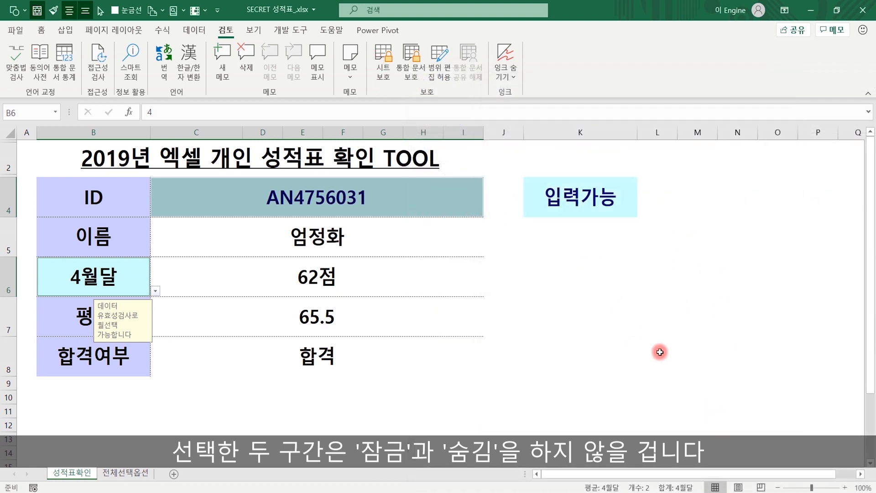
{"action": "left_click", "coordinate": [691, 352]}
- Step through the formula cells C5 to C8 below
{"action": "left_click", "coordinate": [319, 237]}
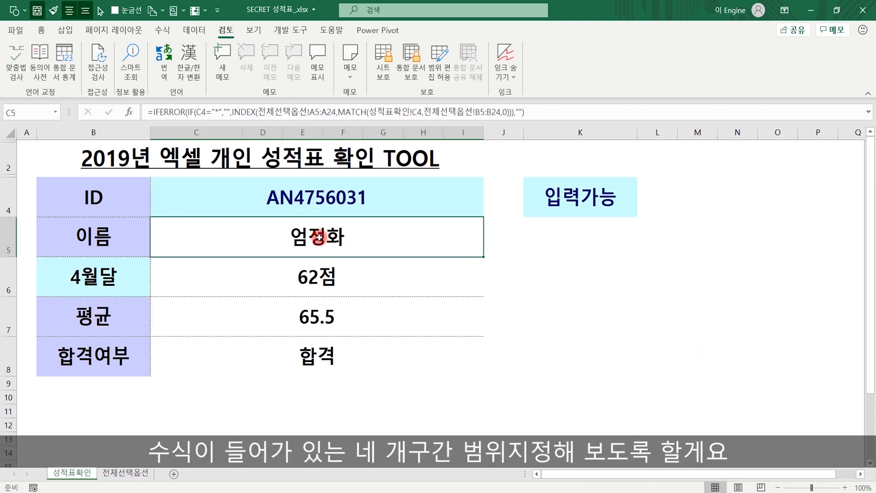
{"action": "left_click", "coordinate": [318, 277]}
{"action": "left_click", "coordinate": [315, 320]}
{"action": "left_click", "coordinate": [317, 357]}
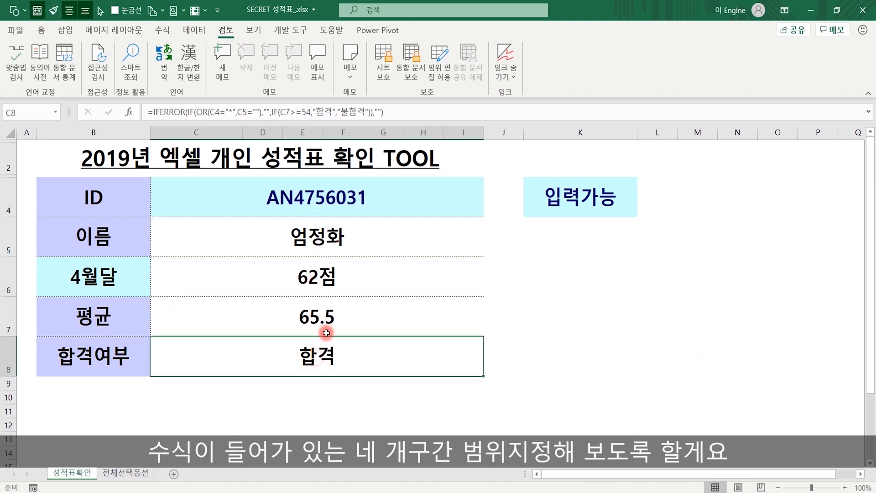
- Tick Hidden alongside Locked for the formula cells C5:C8 in Format Cells protection
{"action": "left_click_drag", "start_coordinate": [318, 237], "coordinate": [326, 355]}
{"action": "right_click", "coordinate": [363, 283]}
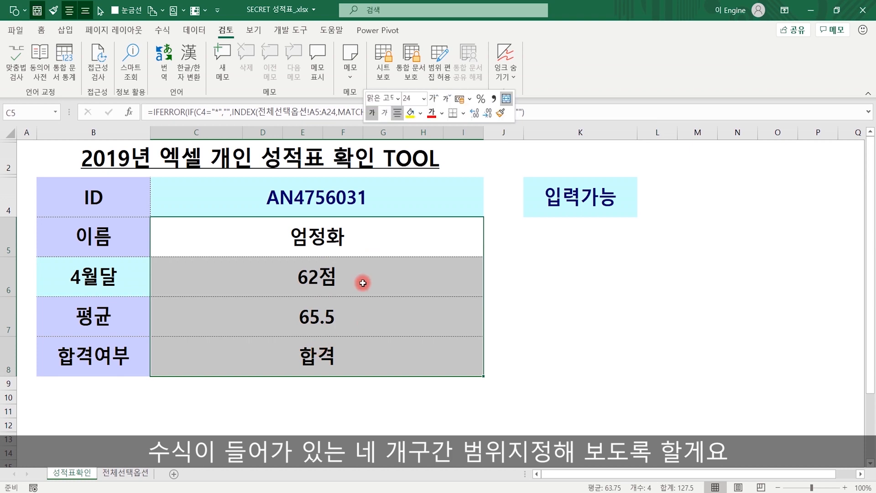
{"action": "left_click", "coordinate": [369, 278]}
{"action": "left_click_drag", "start_coordinate": [370, 111], "coordinate": [584, 103]}
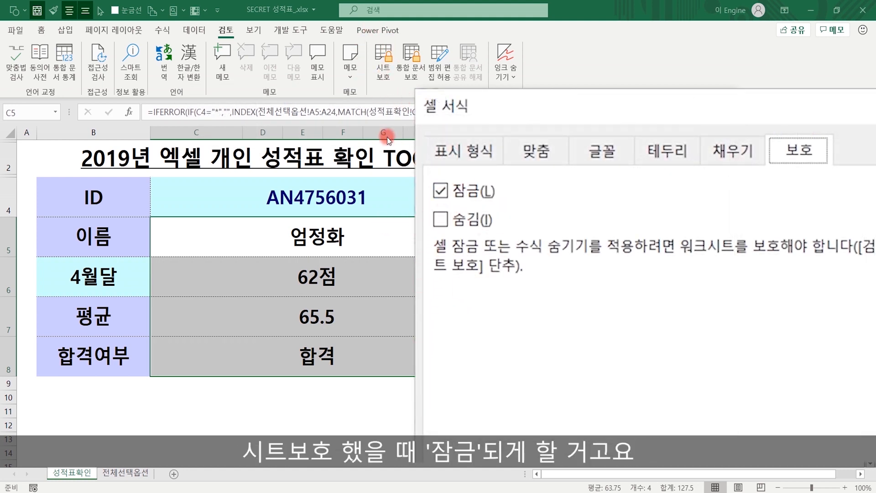
{"action": "left_click", "coordinate": [442, 218]}
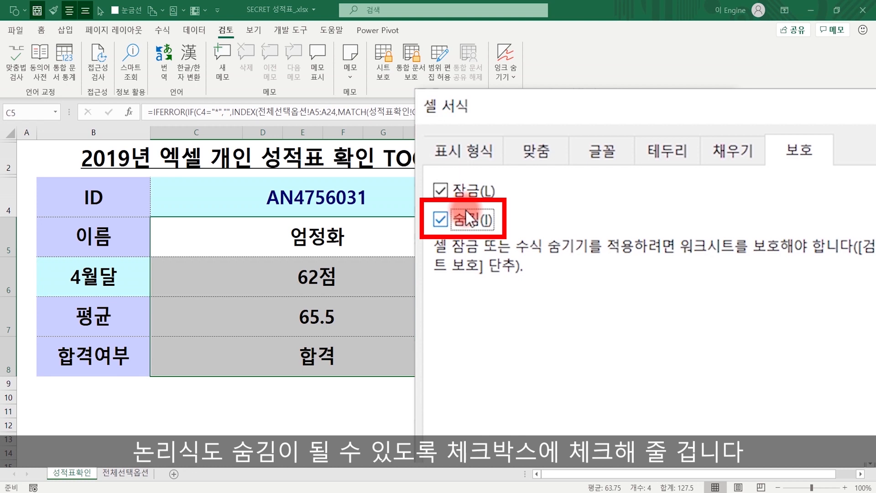
{"action": "left_click", "coordinate": [655, 427]}
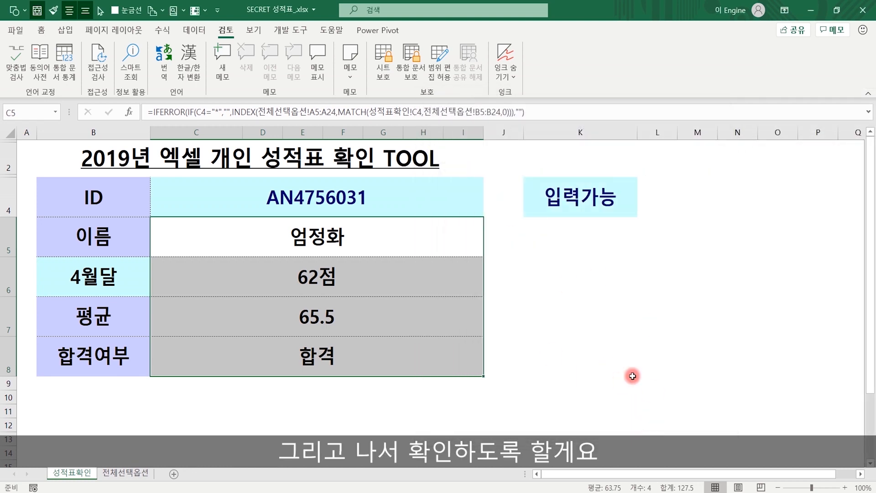
{"action": "left_click", "coordinate": [633, 376]}
{"action": "left_click_drag", "start_coordinate": [323, 237], "coordinate": [329, 352]}
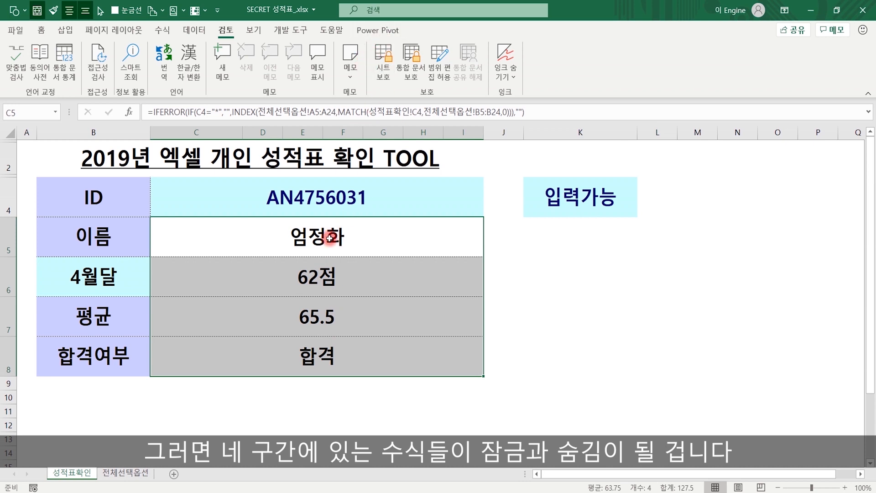
- Check the name formula and flip between the 성적표확인 and 전체선택옵션 sheets
{"action": "left_click", "coordinate": [644, 305]}
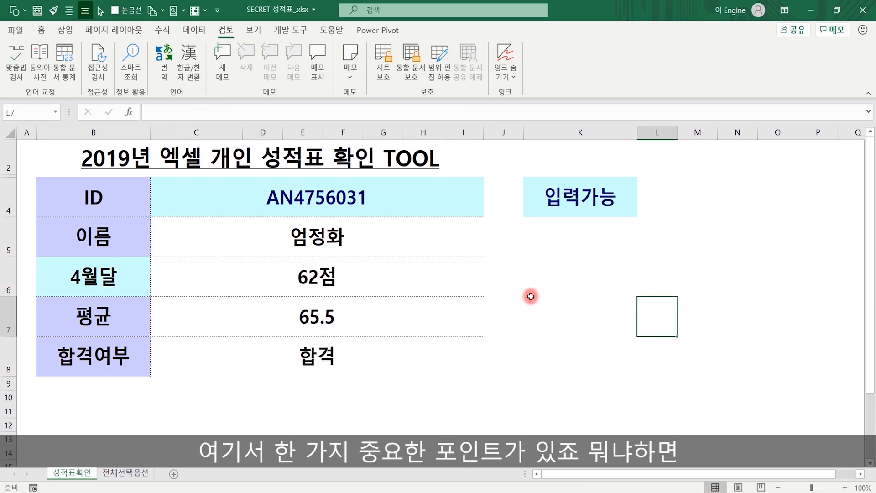
{"action": "left_click", "coordinate": [349, 241]}
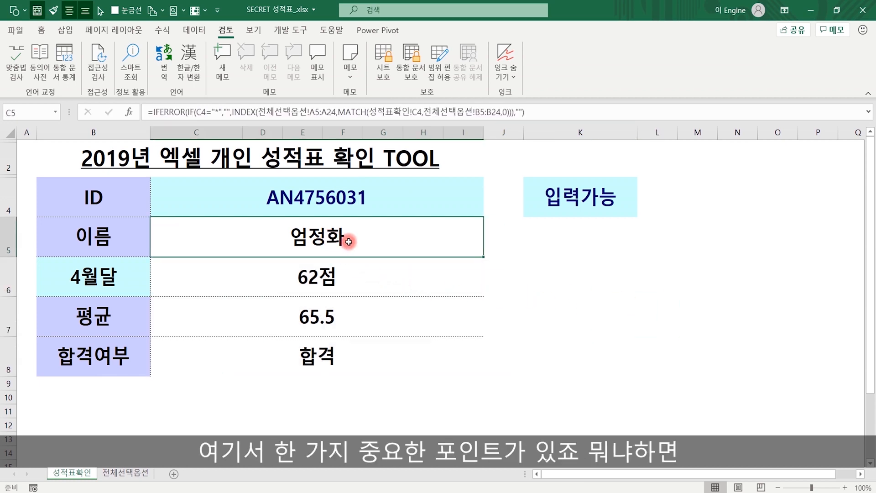
{"action": "left_click", "coordinate": [126, 473]}
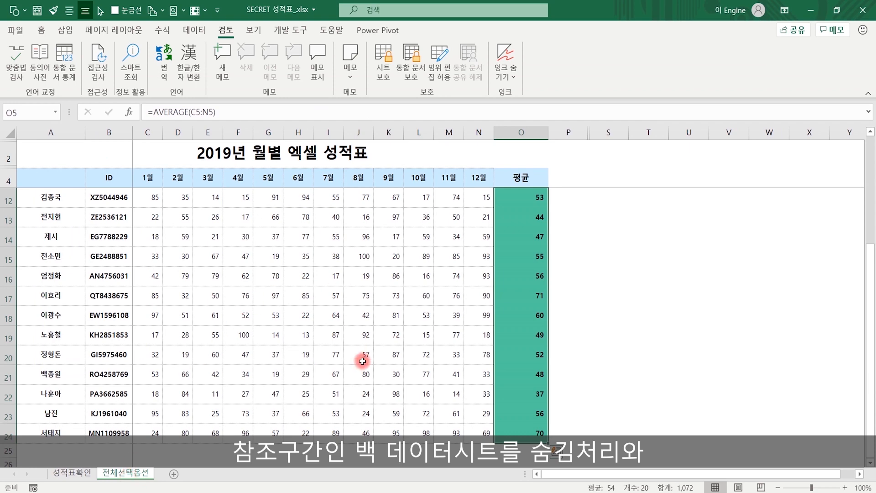
{"action": "left_click", "coordinate": [73, 473]}
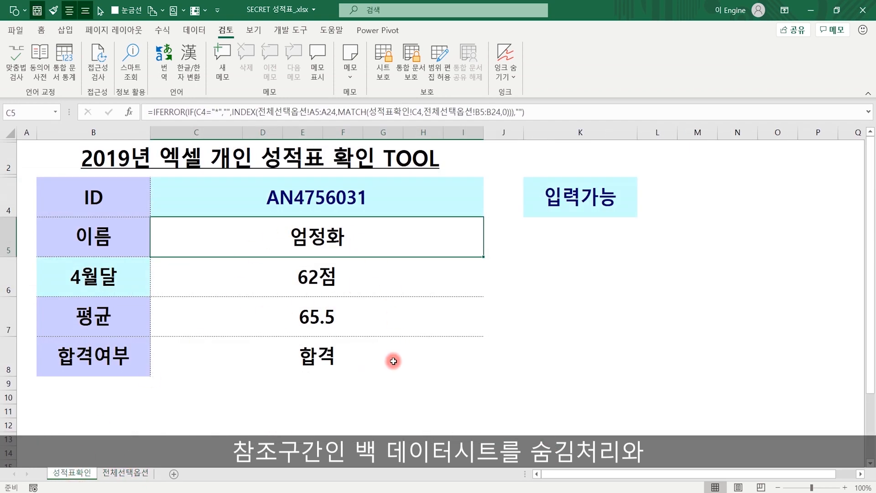
{"action": "left_click", "coordinate": [126, 472]}
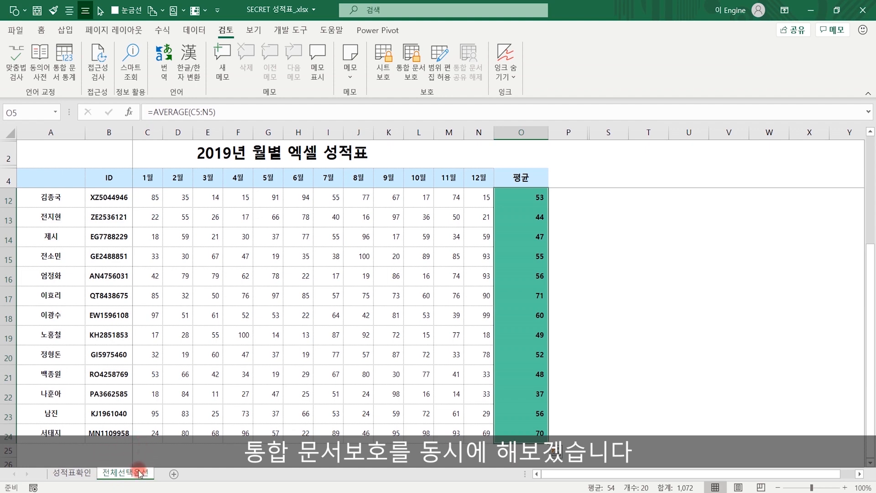
{"action": "left_click", "coordinate": [72, 473]}
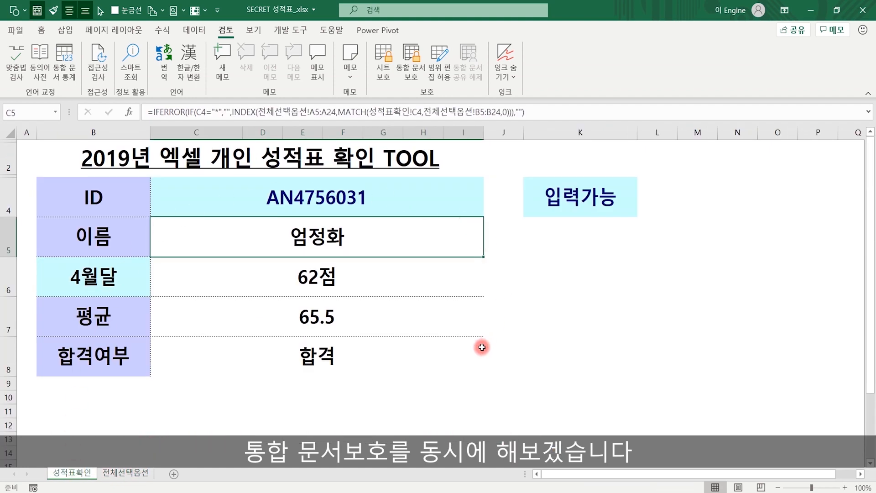
{"action": "left_click", "coordinate": [123, 478]}
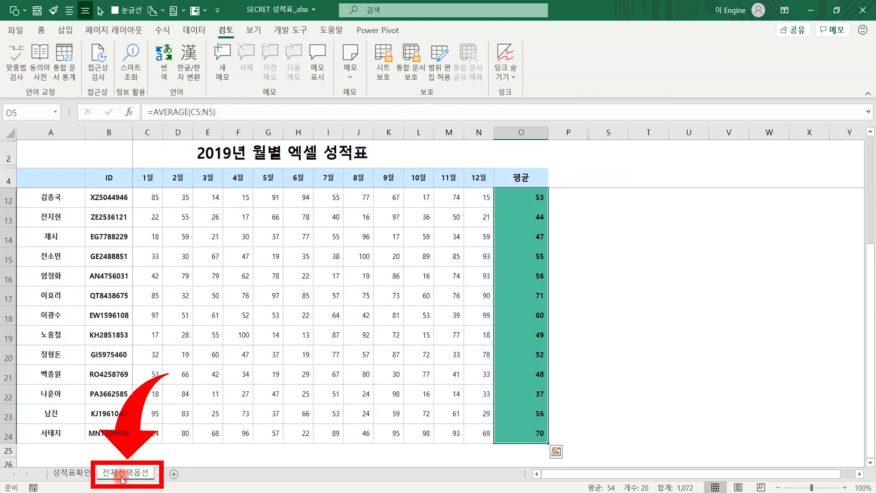
- Hide the 전체선택옵션 sheet with the 숨기기 command on its tab
{"action": "right_click", "coordinate": [123, 475]}
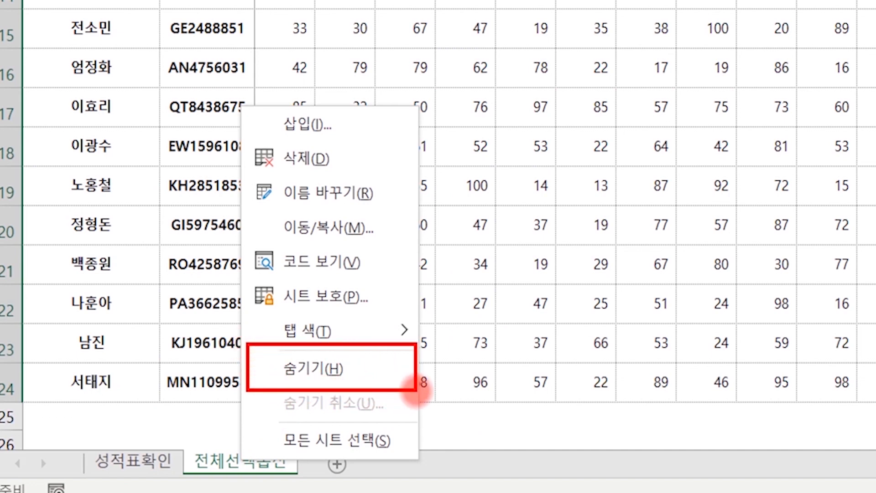
{"action": "left_click", "coordinate": [226, 463]}
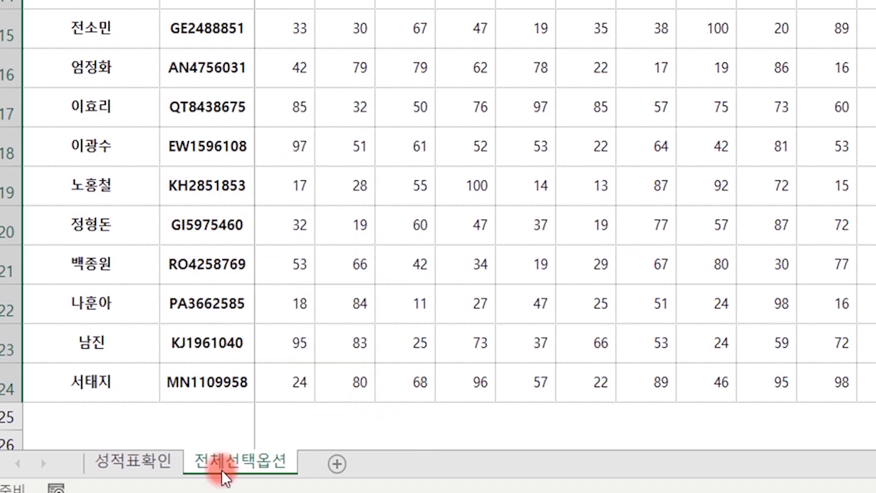
{"action": "right_click", "coordinate": [244, 458]}
{"action": "left_click", "coordinate": [337, 365]}
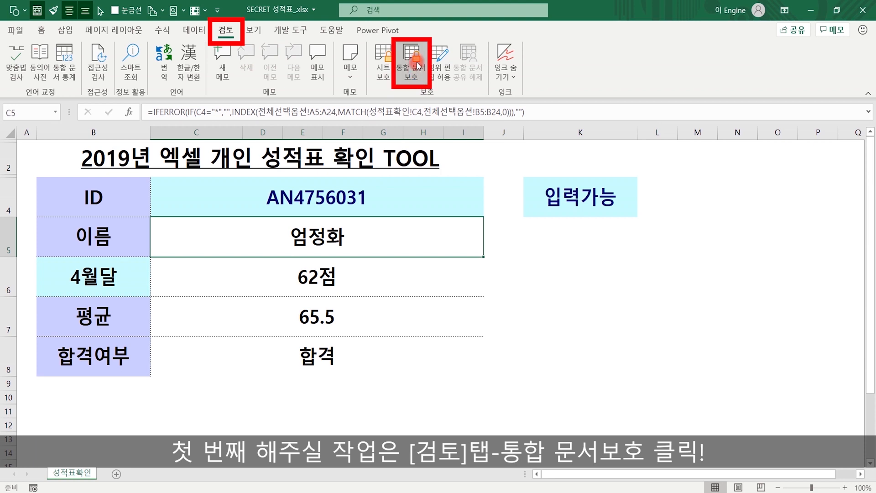
- Lock the workbook structure with a password, re-entering it to confirm the protection
{"action": "left_click", "coordinate": [417, 62]}
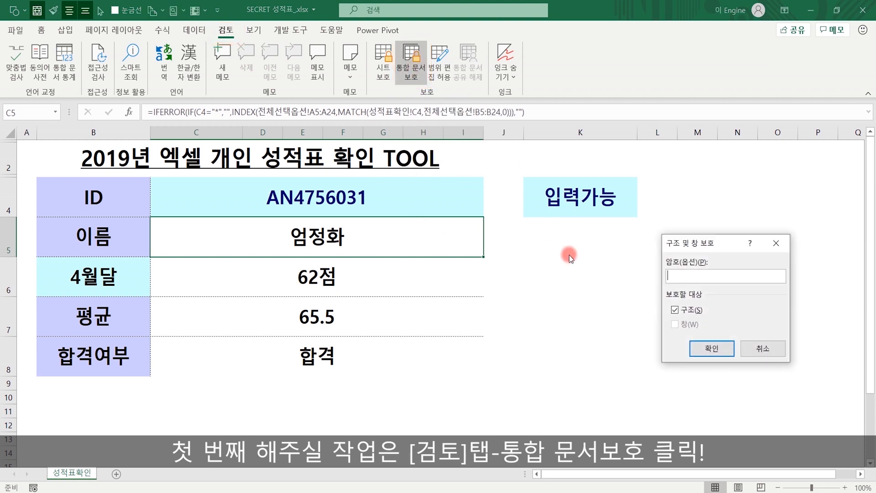
{"action": "left_click_drag", "start_coordinate": [688, 242], "coordinate": [588, 244]}
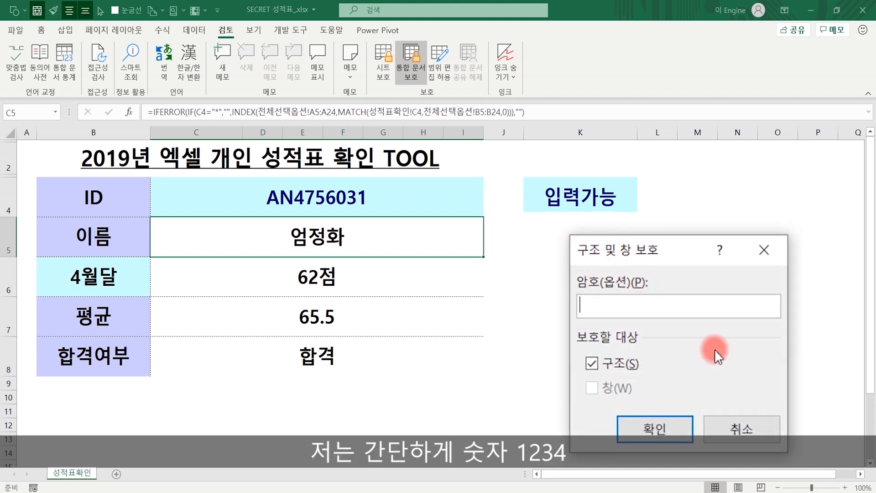
{"action": "type", "text": "1234"}
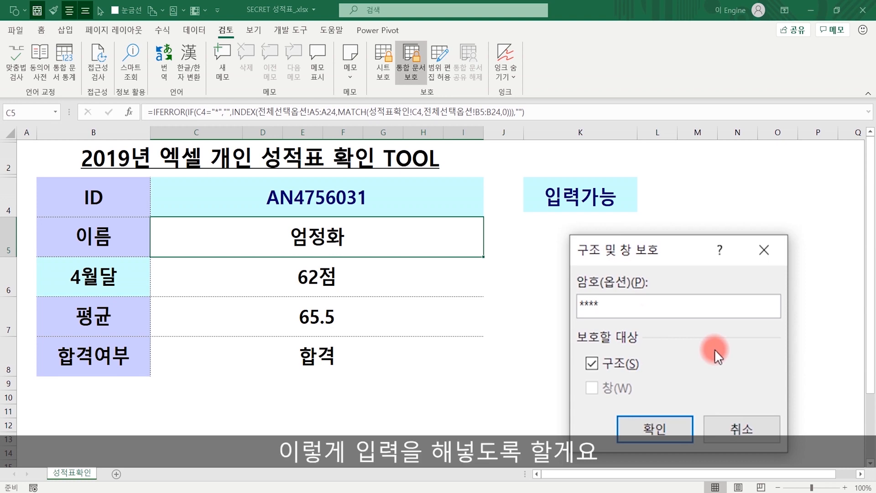
{"action": "left_click", "coordinate": [664, 425]}
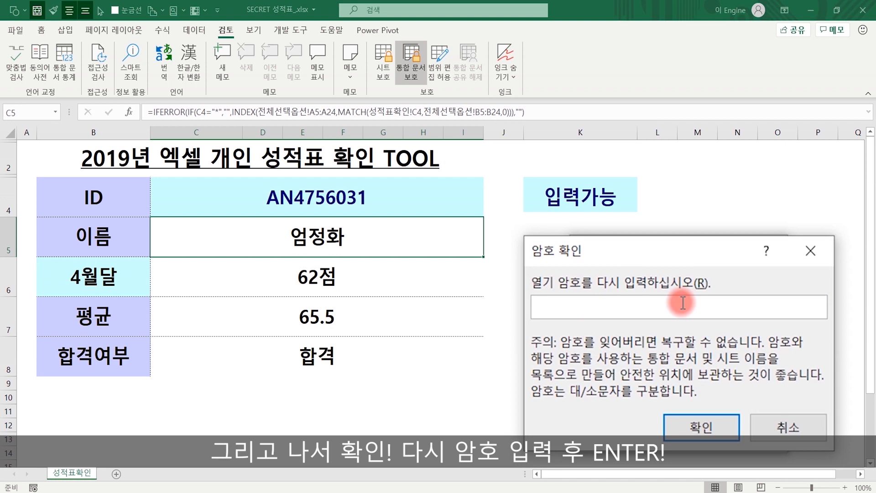
{"action": "type", "text": "****"}
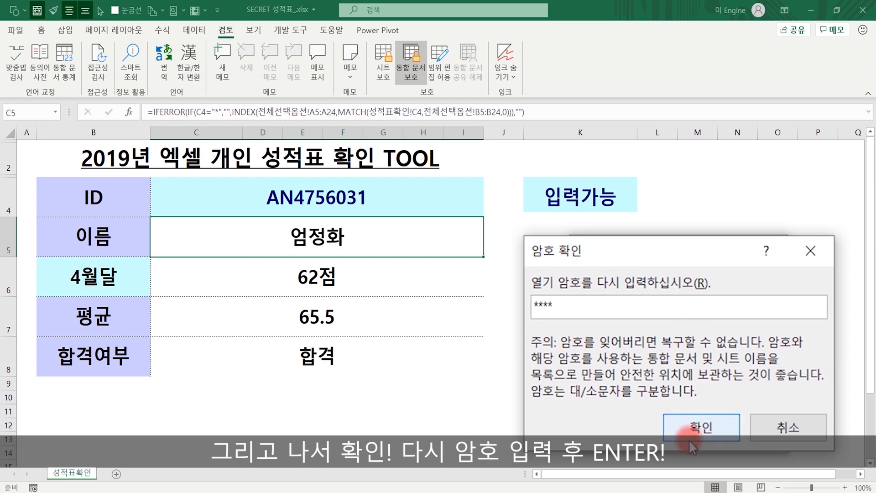
{"action": "left_click", "coordinate": [703, 434]}
{"action": "left_click", "coordinate": [589, 397]}
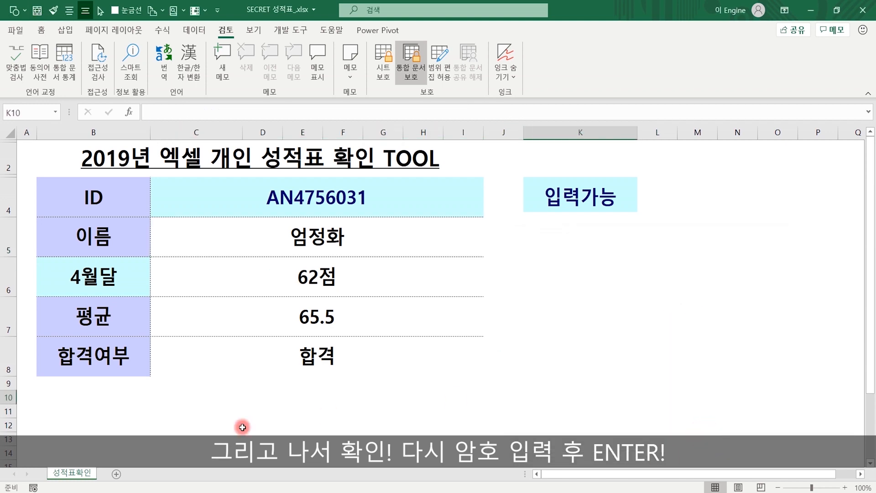
{"action": "right_click", "coordinate": [76, 476]}
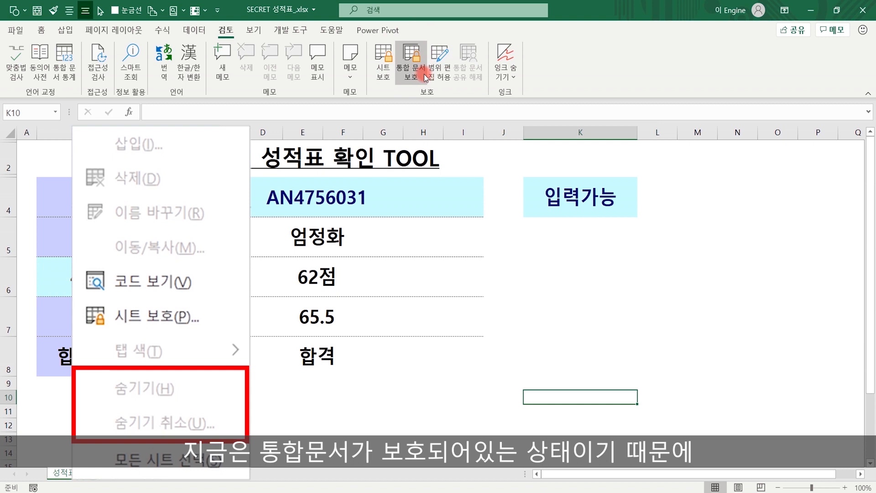
{"action": "left_click", "coordinate": [54, 424]}
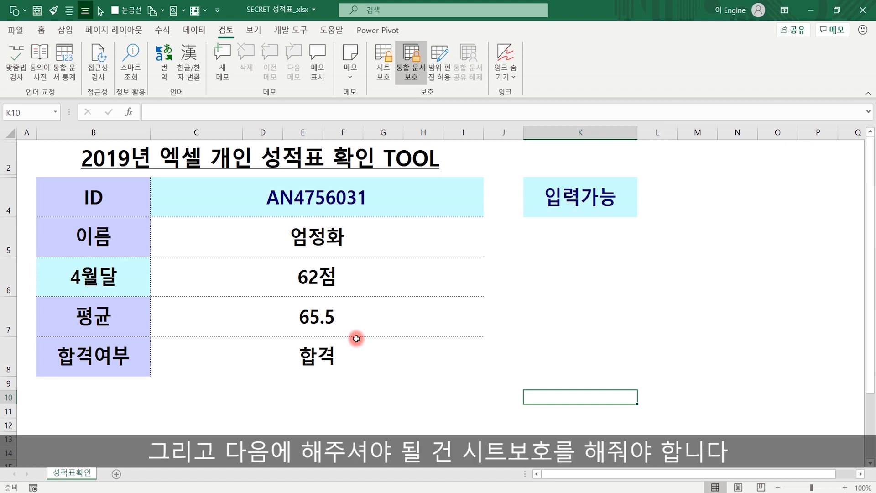
{"action": "left_click", "coordinate": [642, 349]}
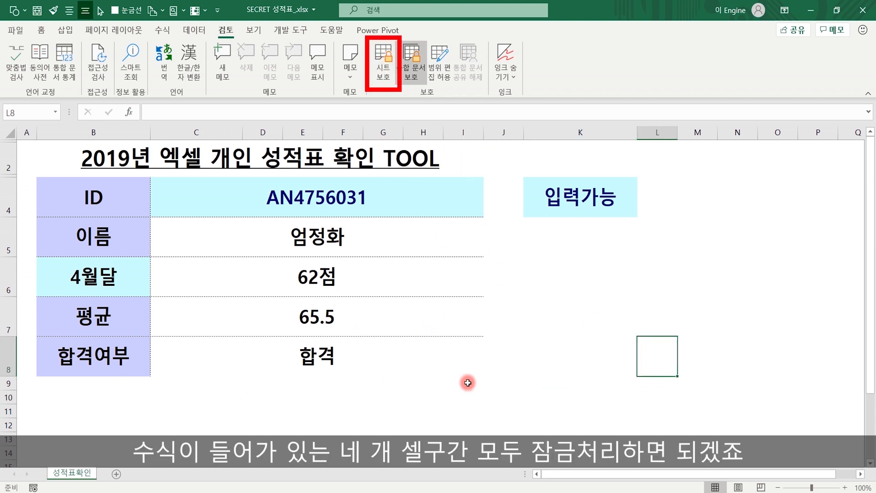
{"action": "left_click_drag", "start_coordinate": [361, 240], "coordinate": [366, 368]}
{"action": "left_click", "coordinate": [379, 410]}
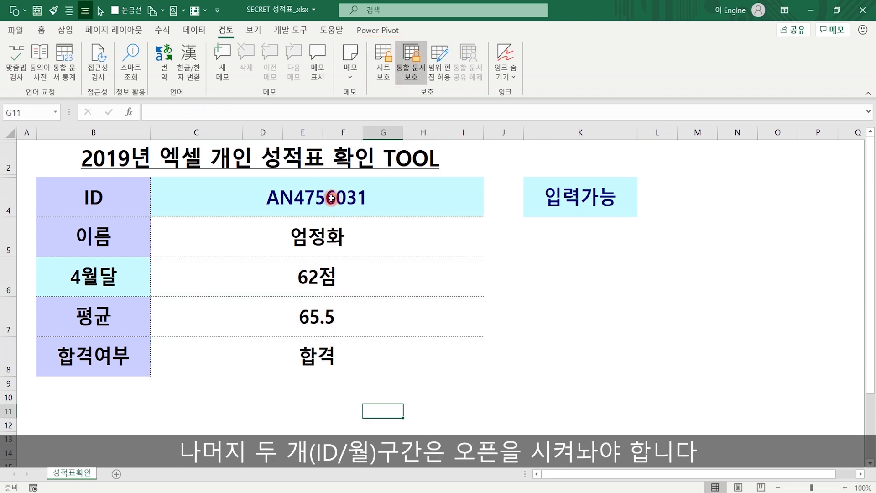
{"action": "left_click", "coordinate": [276, 216]}
{"action": "left_click", "coordinate": [118, 280]}
{"action": "left_click", "coordinate": [327, 205]}
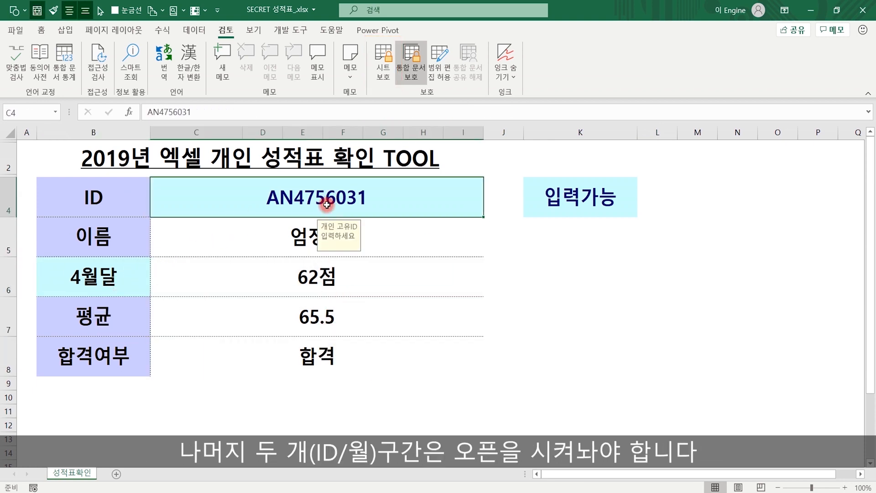
{"action": "left_click", "coordinate": [130, 278]}
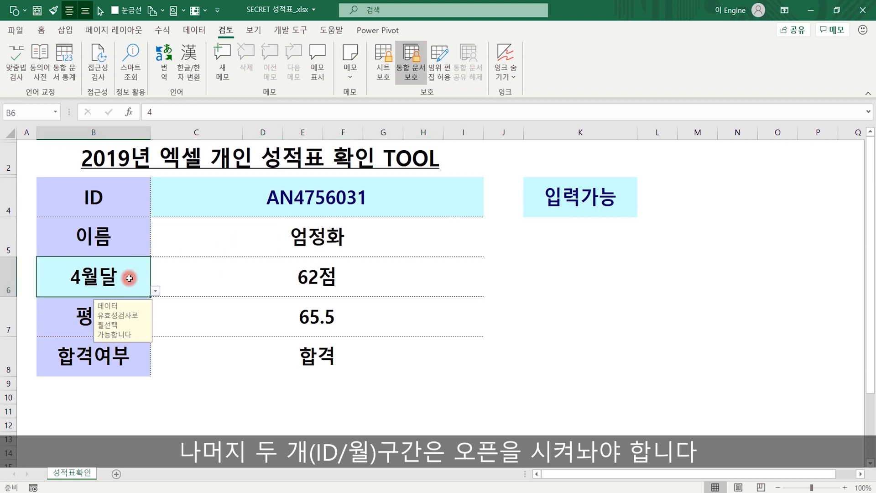
{"action": "left_click", "coordinate": [321, 200]}
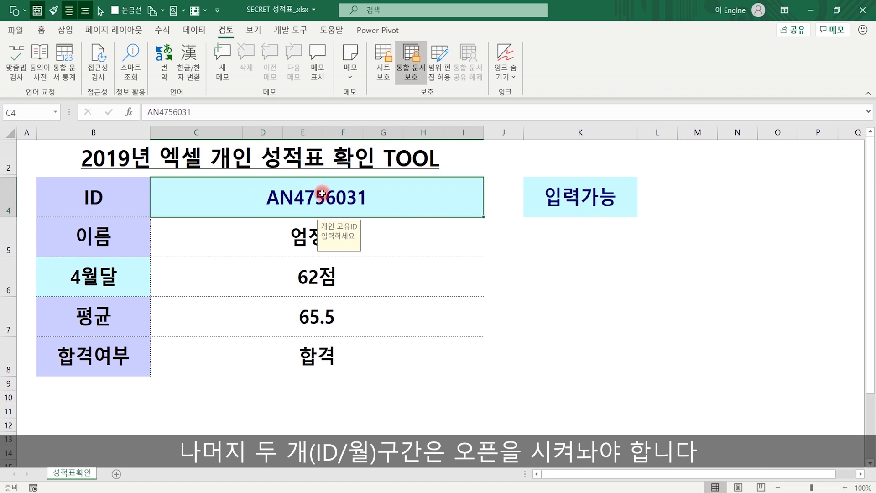
{"action": "left_click", "coordinate": [107, 276]}
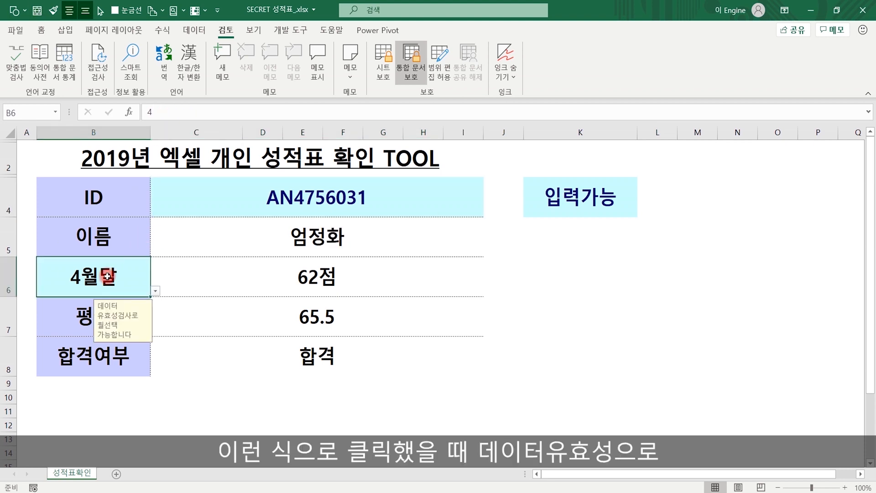
{"action": "left_click", "coordinate": [155, 291]}
{"action": "mouse_move", "coordinate": [154, 316]}
{"action": "left_mouse_down"}
{"action": "mouse_move", "coordinate": [151, 353]}
{"action": "mouse_move", "coordinate": [157, 325]}
{"action": "left_mouse_up"}
{"action": "left_click", "coordinate": [117, 272]}
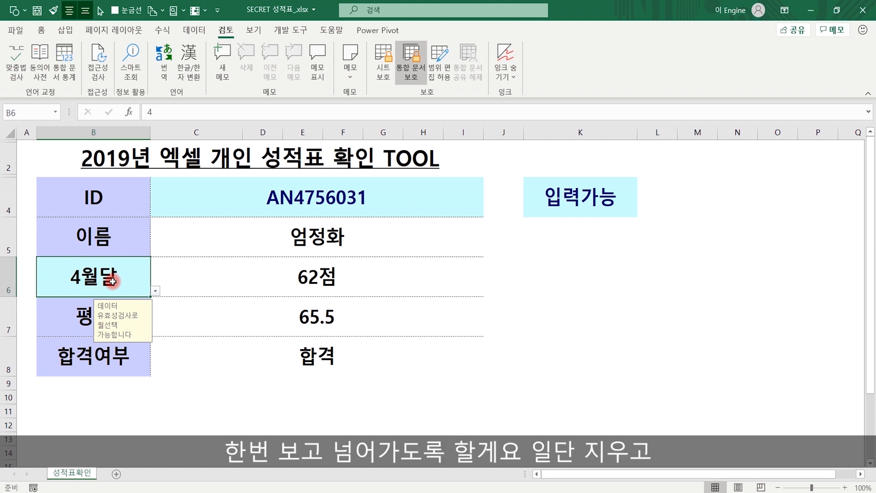
- Delete the 4월달 value from B6 and clear all of its data validation rules
{"action": "key", "text": "Delete"}
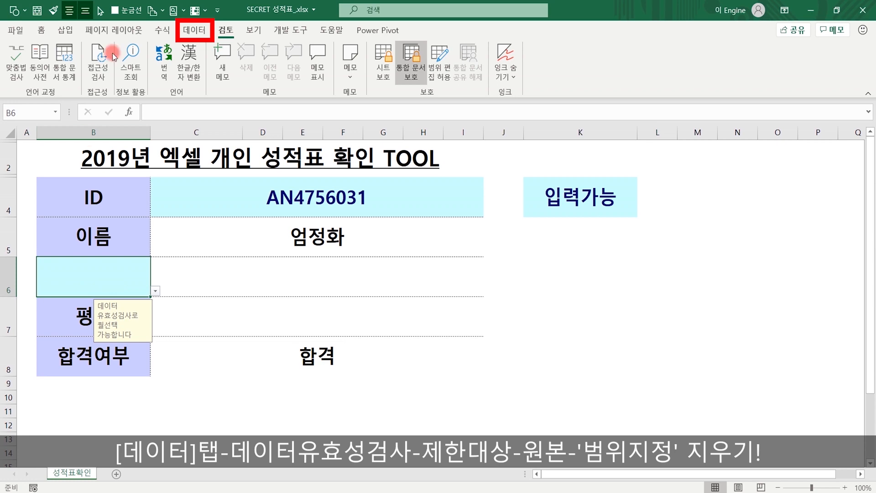
{"action": "left_click", "coordinate": [194, 32]}
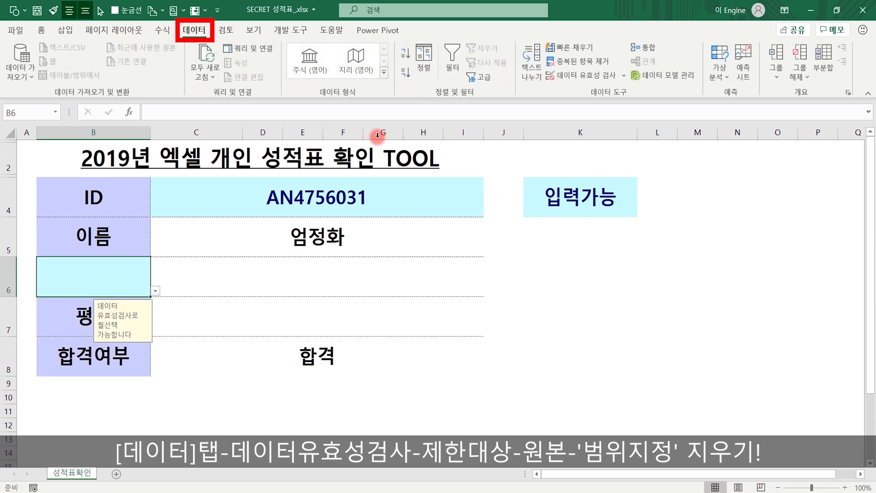
{"action": "left_click", "coordinate": [581, 77]}
{"action": "left_click", "coordinate": [580, 337]}
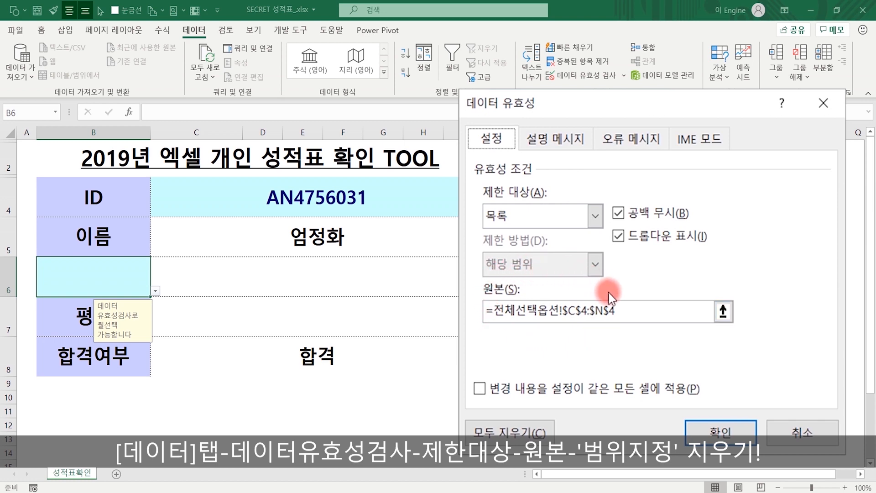
{"action": "left_click", "coordinate": [612, 312]}
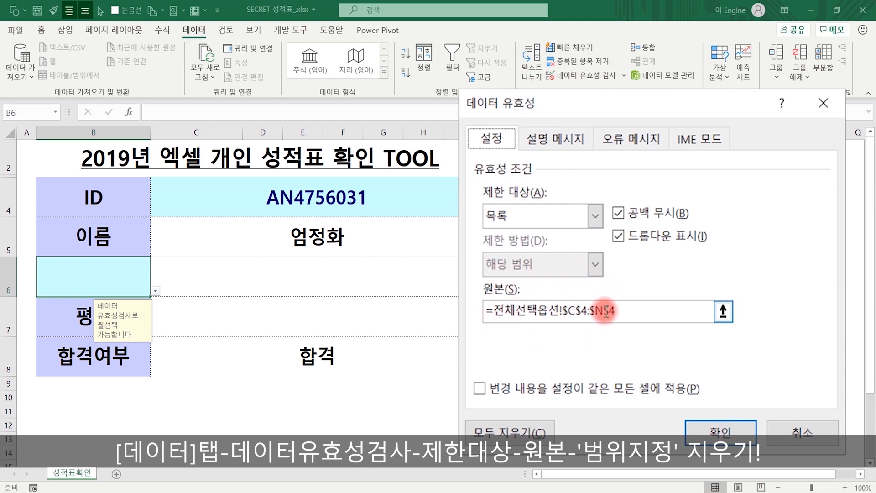
{"action": "left_click", "coordinate": [510, 430]}
{"action": "left_click", "coordinate": [708, 437]}
{"action": "left_click", "coordinate": [119, 282]}
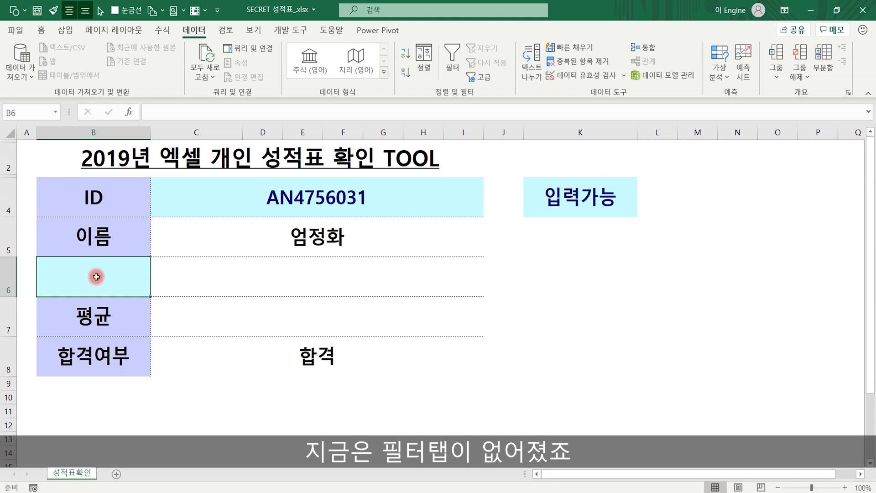
{"action": "scroll", "coordinate": [143, 377], "scroll_direction": "down", "scroll_amount": 2}
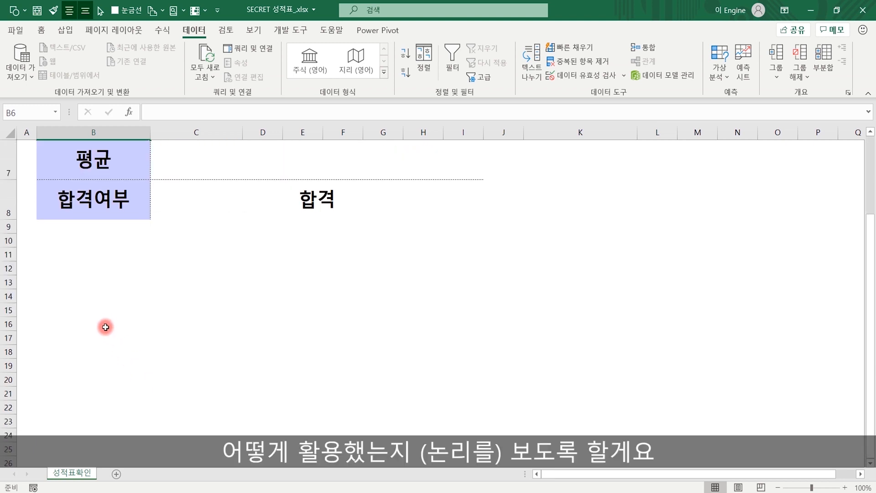
- Fill B13:B24 with month numbers 1 through 12, then select the empty month cell B6
{"action": "scroll", "coordinate": [106, 332], "scroll_direction": "up", "scroll_amount": 1}
{"action": "left_click", "coordinate": [109, 400]}
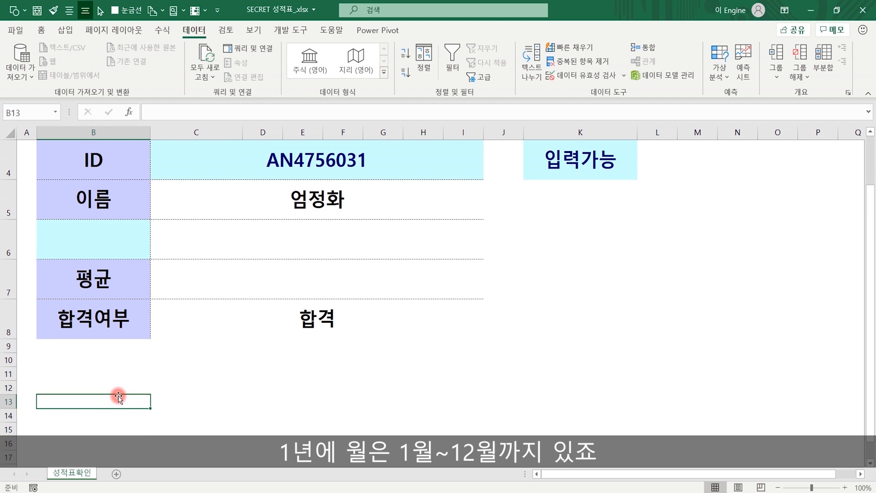
{"action": "type", "text": "1"}
{"action": "key", "text": "Return"}
{"action": "type", "text": "2"}
{"action": "key", "text": "Return"}
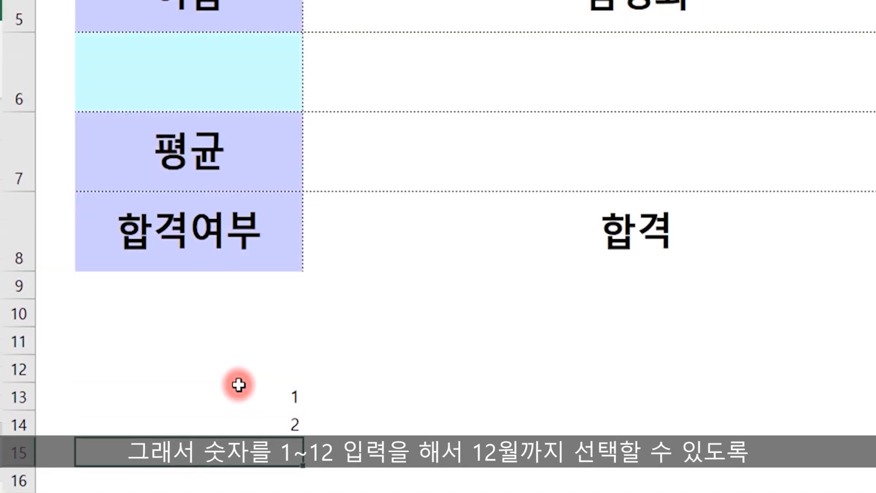
{"action": "left_click_drag", "start_coordinate": [128, 399], "coordinate": [125, 416]}
{"action": "left_click_drag", "start_coordinate": [303, 437], "coordinate": [252, 92]}
{"action": "scroll", "coordinate": [373, 127], "scroll_direction": "up", "scroll_amount": 4}
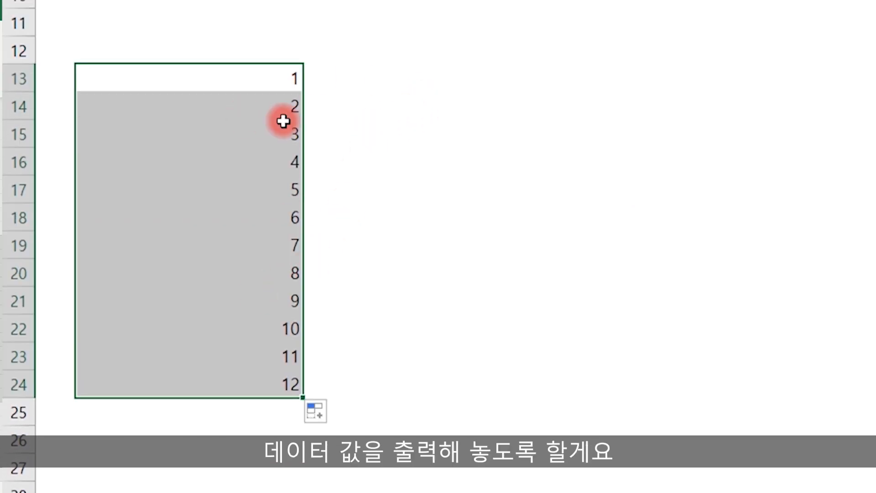
{"action": "scroll", "coordinate": [219, 320], "scroll_direction": "up", "scroll_amount": 3}
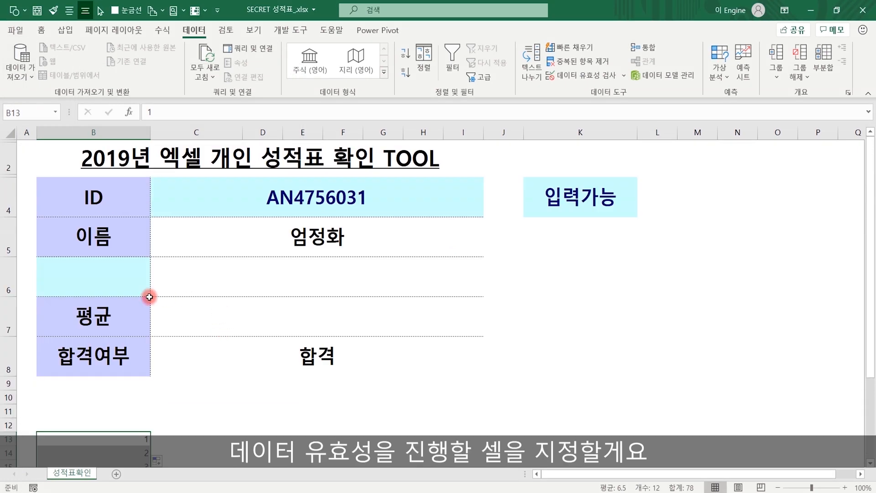
{"action": "left_click", "coordinate": [90, 283]}
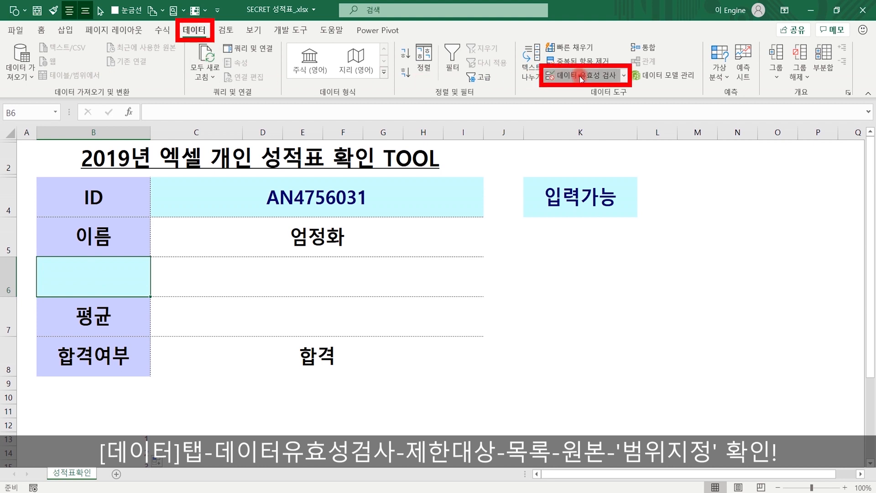
- Give B6 list validation sourced from $B$13:$B$24
{"action": "left_click", "coordinate": [581, 77]}
{"action": "left_click", "coordinate": [530, 215]}
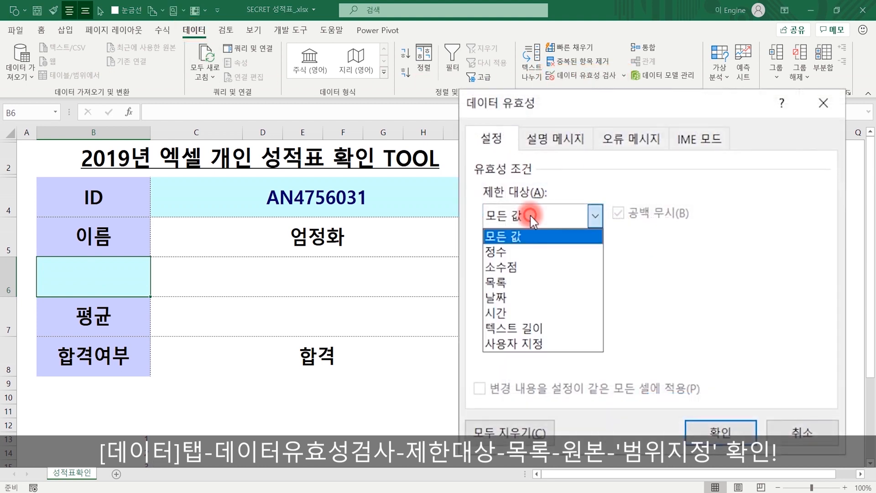
{"action": "left_click", "coordinate": [502, 282]}
{"action": "left_click", "coordinate": [511, 313]}
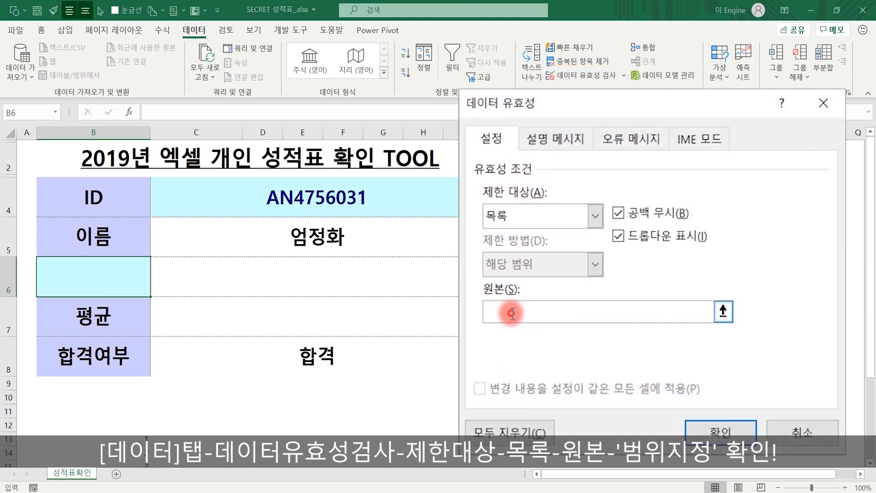
{"action": "scroll", "coordinate": [176, 323], "scroll_direction": "down", "scroll_amount": 3}
{"action": "left_click_drag", "start_coordinate": [132, 187], "coordinate": [135, 339]}
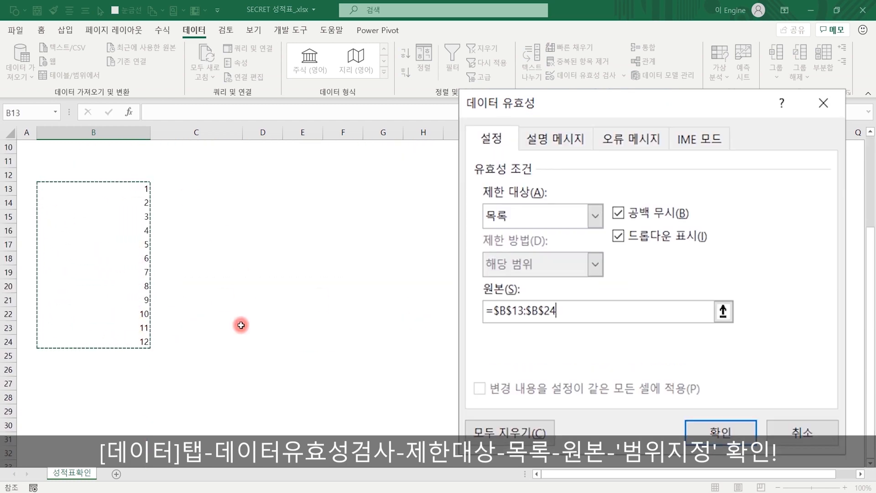
{"action": "left_click", "coordinate": [720, 432]}
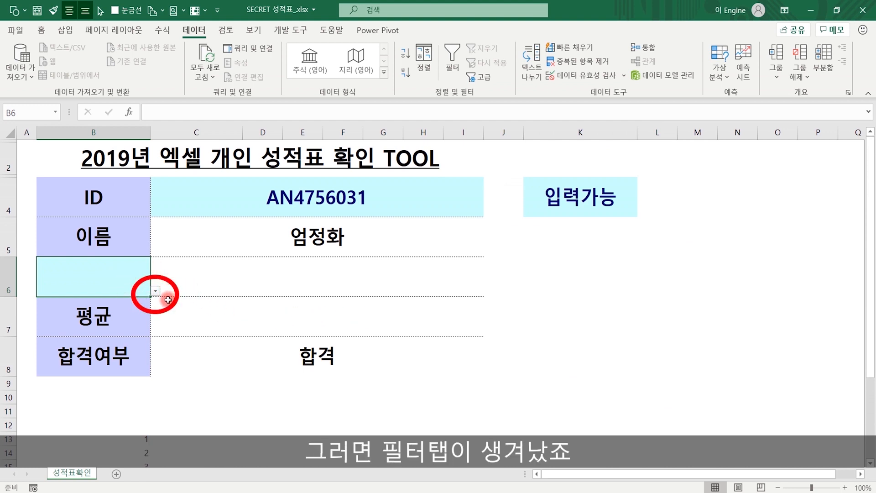
- Pick month 1 from B6's dropdown so it shows 1월달, 42점 and 불합격
{"action": "left_click", "coordinate": [155, 290]}
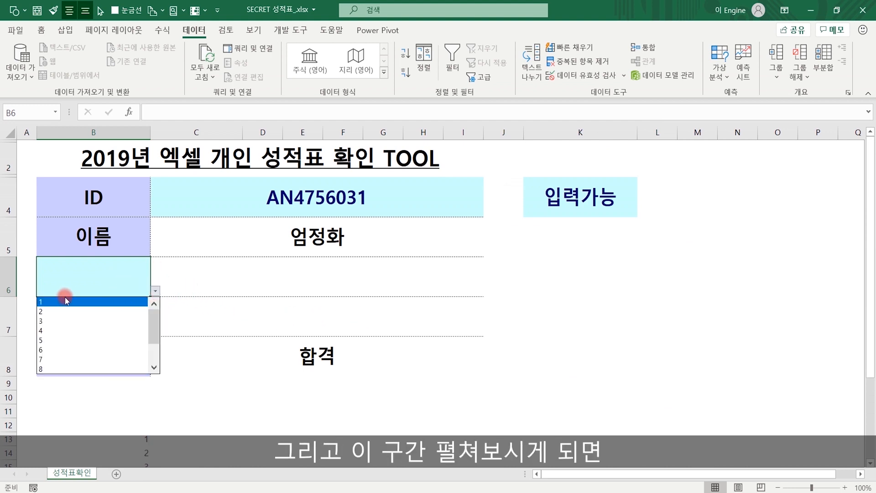
{"action": "left_click_drag", "start_coordinate": [156, 314], "coordinate": [155, 335]}
{"action": "left_click", "coordinate": [185, 371]}
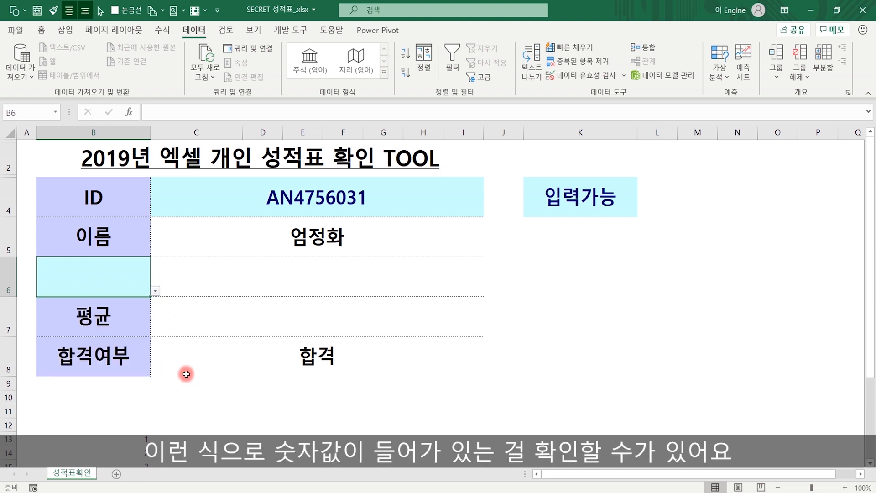
{"action": "left_click", "coordinate": [154, 291]}
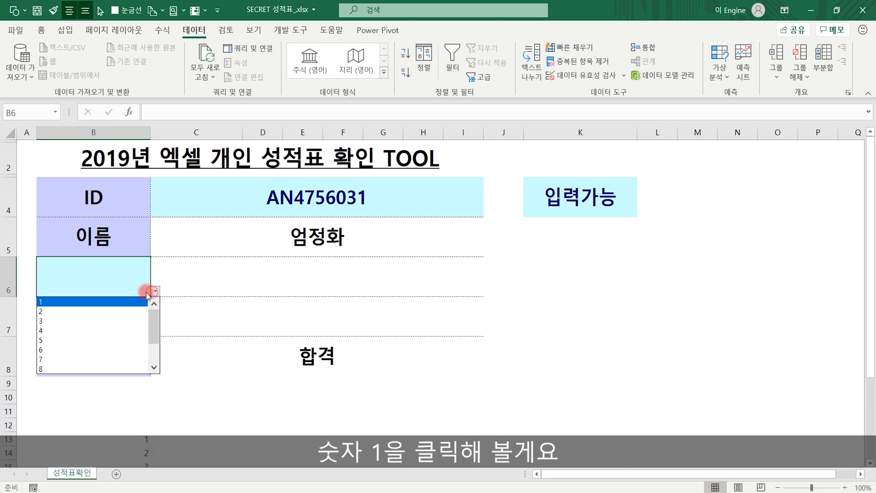
{"action": "left_click", "coordinate": [84, 301]}
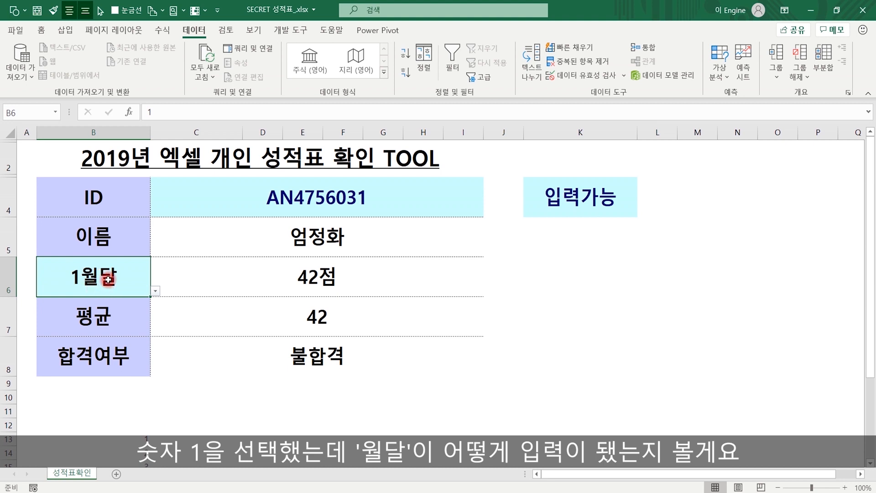
- Change B6's custom number format to #"월달" so the value 1 displays as 1월달
{"action": "right_click", "coordinate": [108, 279]}
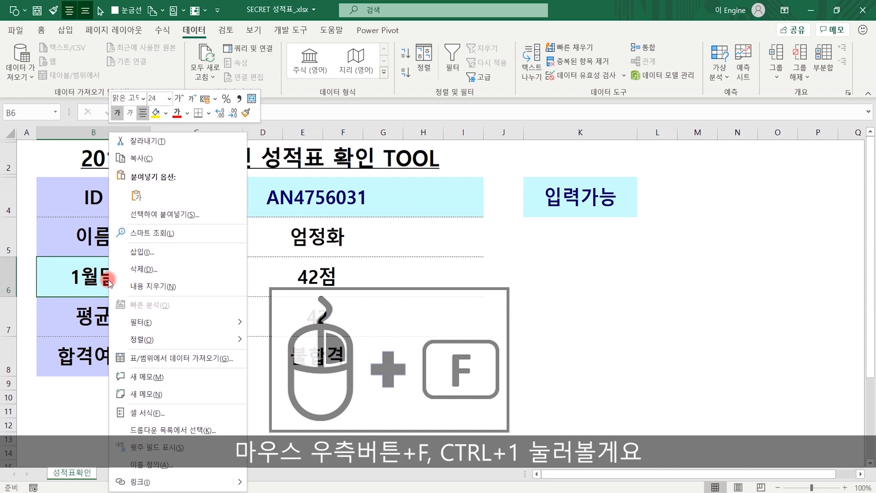
{"action": "left_click", "coordinate": [132, 413]}
{"action": "left_click_drag", "start_coordinate": [205, 153], "coordinate": [620, 133]}
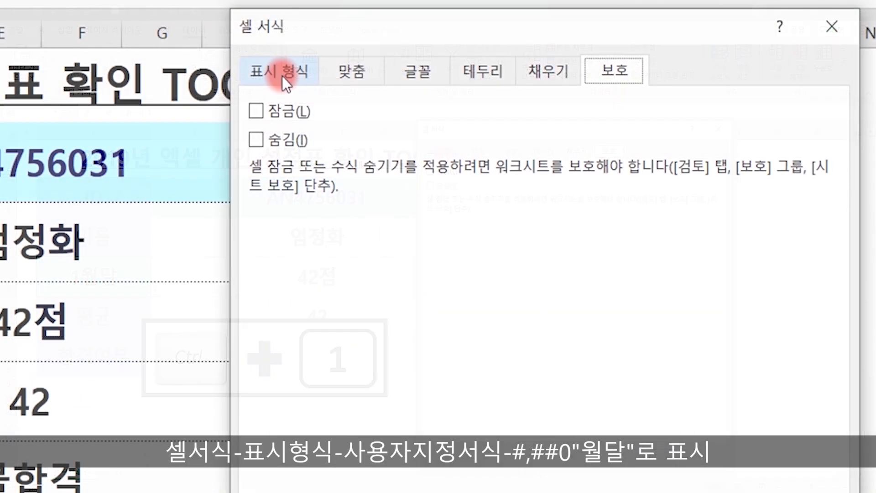
{"action": "left_click", "coordinate": [443, 153]}
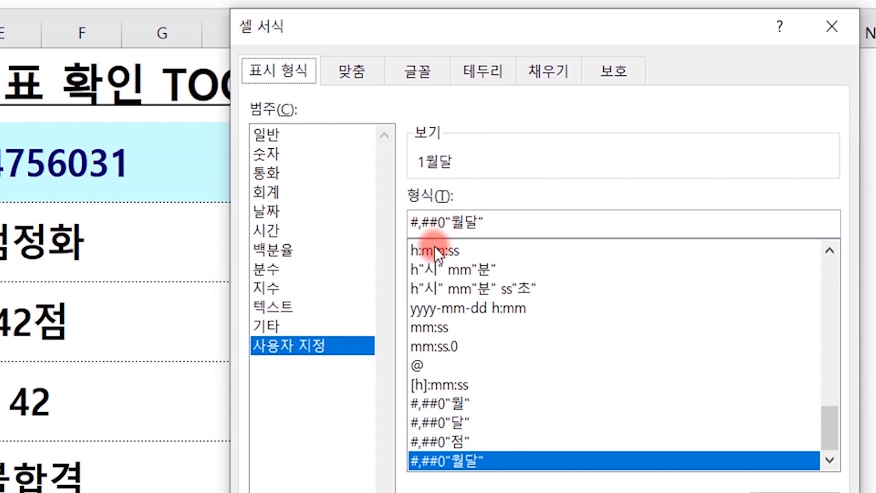
{"action": "left_click", "coordinate": [429, 224]}
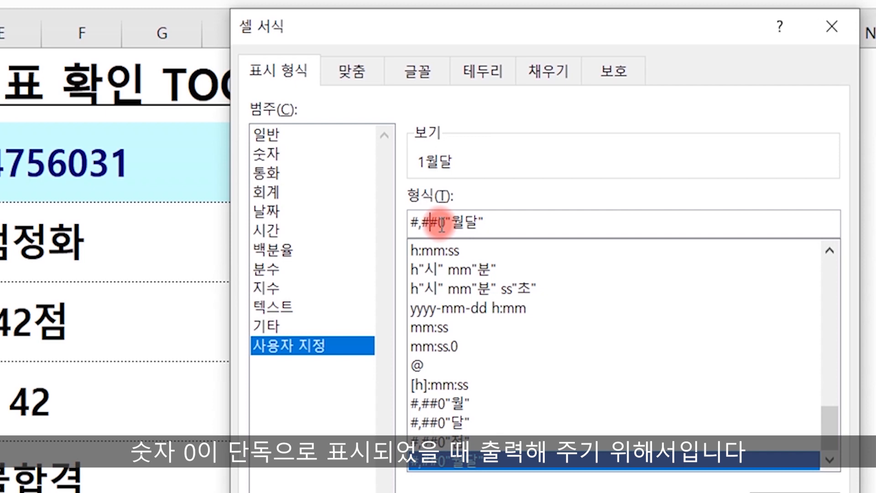
{"action": "left_click", "coordinate": [528, 222]}
{"action": "key", "text": "BackSpace"}
{"action": "key", "text": "BackSpace"}
{"action": "key", "text": "BackSpace"}
{"action": "key", "text": "BackSpace"}
{"action": "key", "text": "BackSpace"}
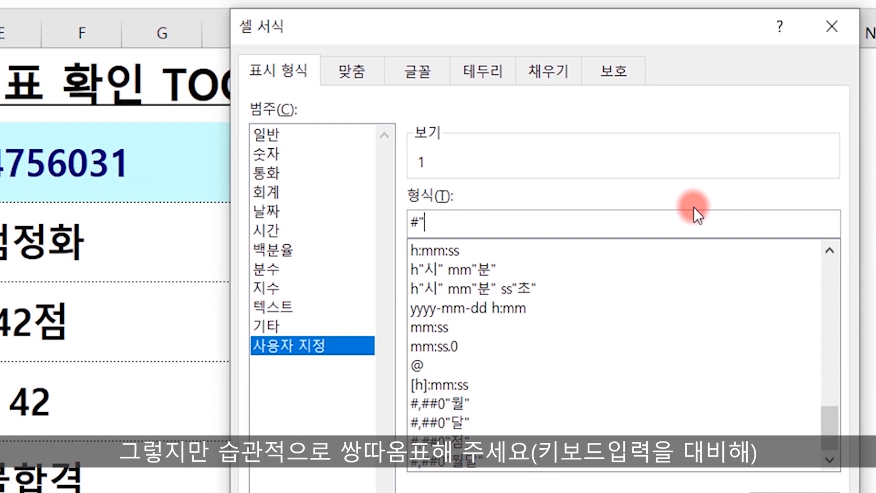
{"action": "type", "text": "월달"}
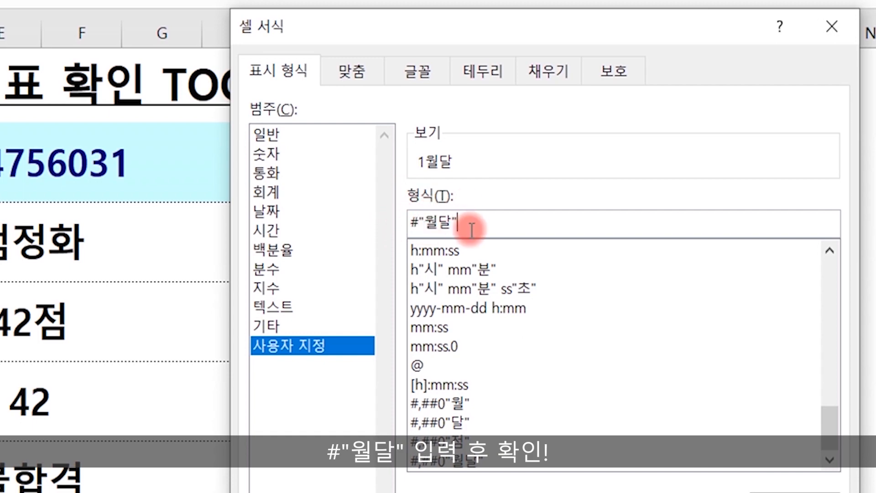
{"action": "left_click", "coordinate": [648, 458]}
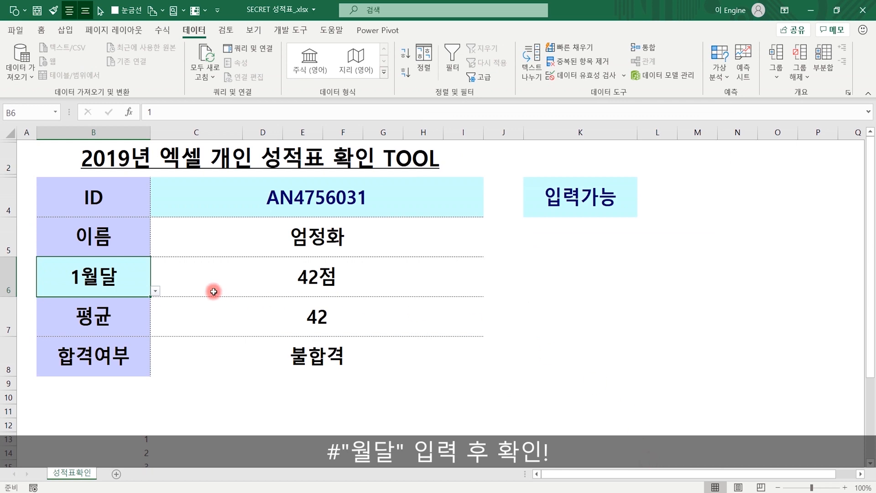
- Try month 12 in B6, then undo back to 4월달 with its 62점 score
{"action": "left_click", "coordinate": [155, 291]}
{"action": "left_click", "coordinate": [74, 366]}
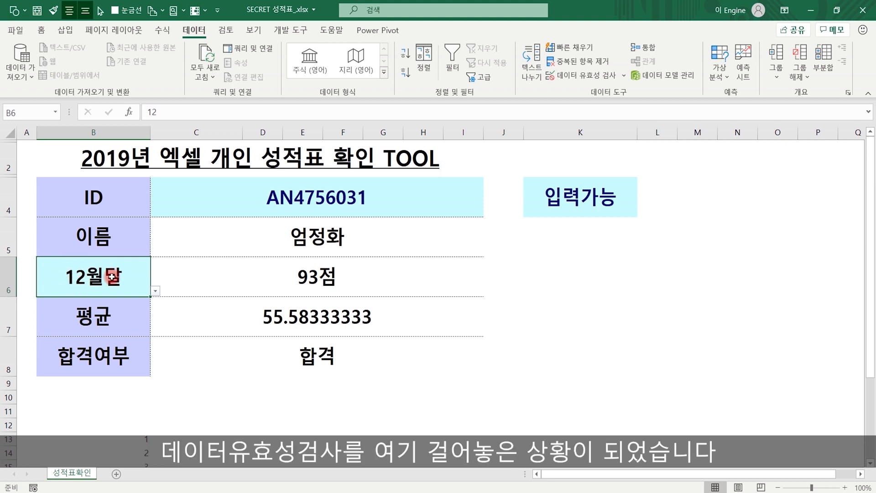
{"action": "key", "text": "ctrl+z"}
{"action": "key", "text": "ctrl+z"}
{"action": "key", "text": "ctrl+z"}
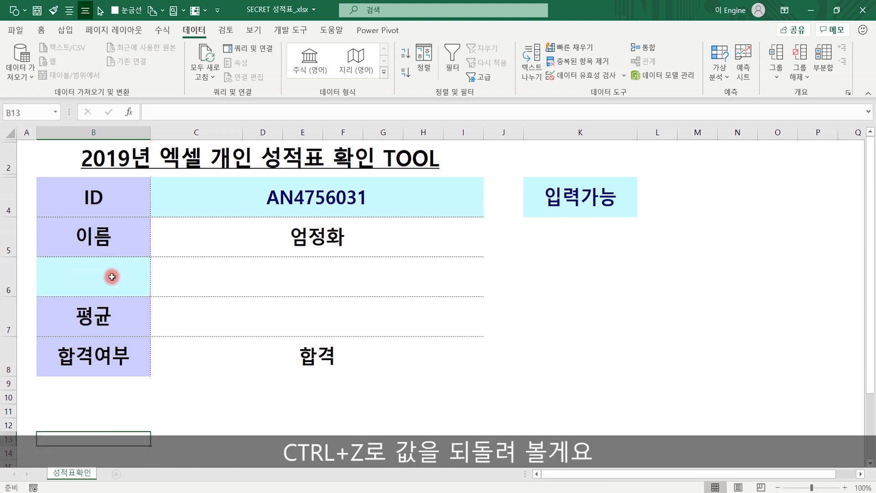
{"action": "key", "text": "ctrl+z"}
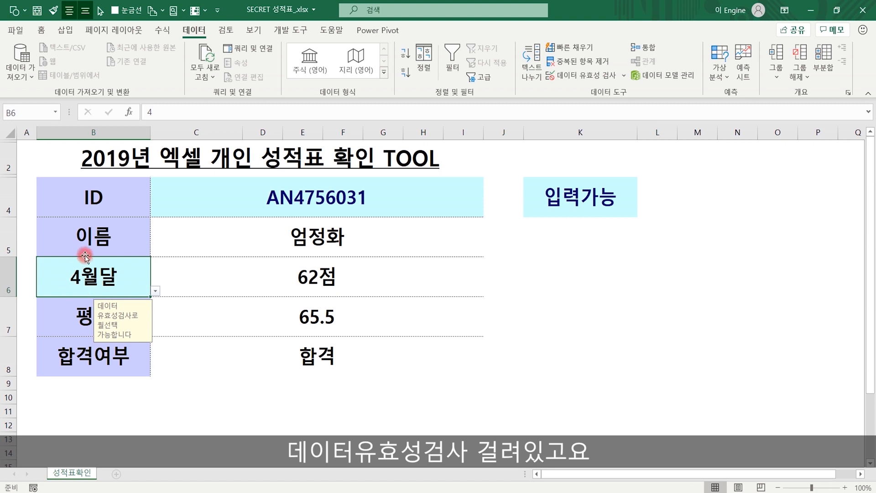
- Inspect the April score formula in C6 and the result cells C5 to C8
{"action": "left_click", "coordinate": [319, 274]}
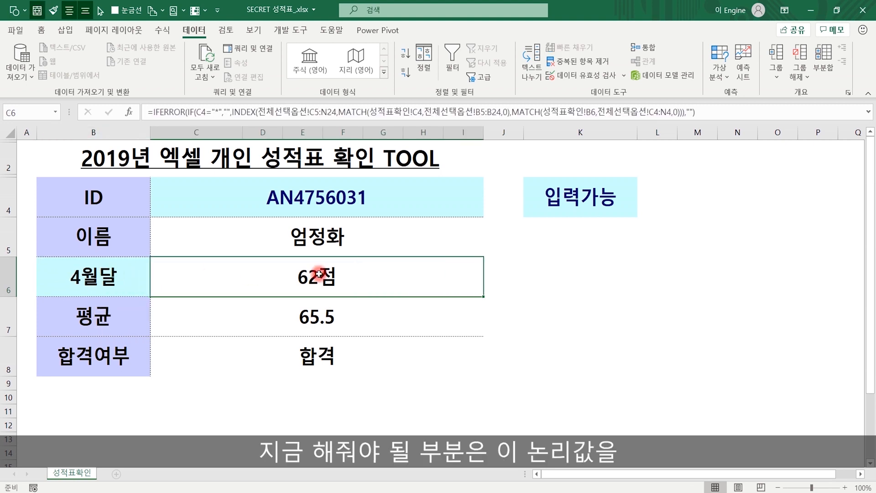
{"action": "left_click_drag", "start_coordinate": [344, 236], "coordinate": [343, 367]}
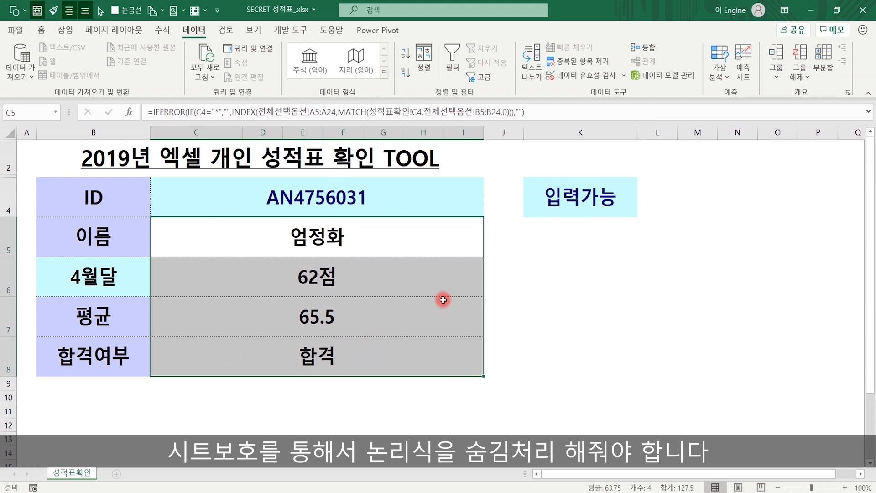
{"action": "left_click", "coordinate": [595, 315]}
{"action": "left_click", "coordinate": [226, 31]}
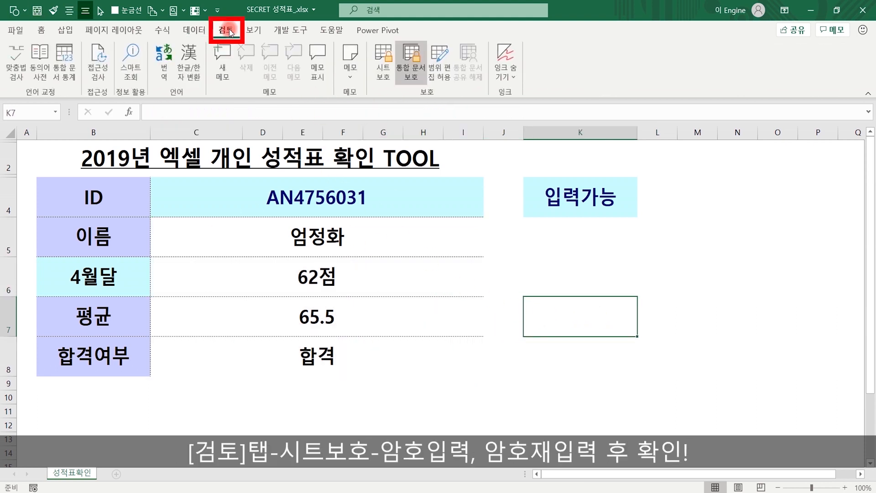
- Password-protect the 성적표확인 sheet, then check that C5 and C6 no longer show formulas
{"action": "left_click", "coordinate": [387, 62]}
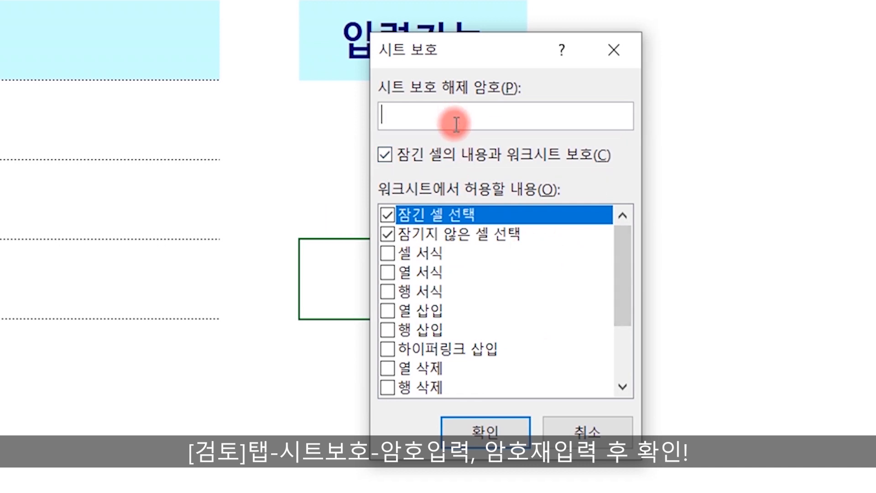
{"action": "left_click", "coordinate": [485, 432]}
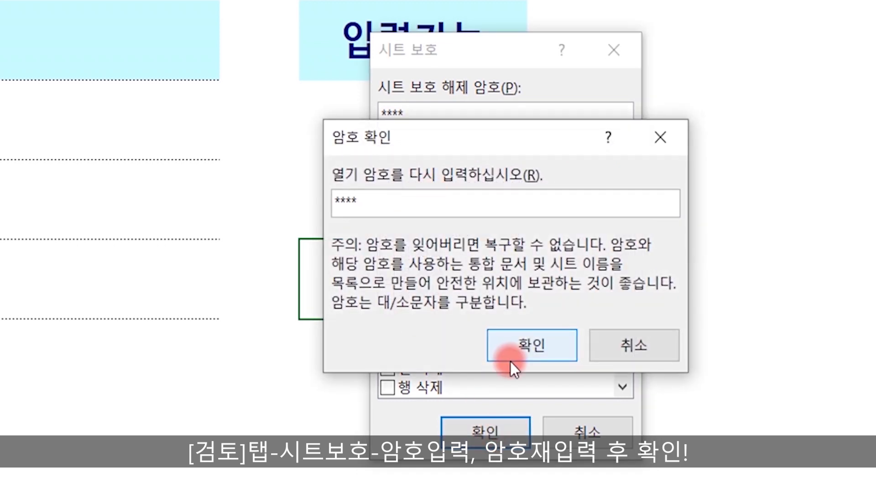
{"action": "left_click", "coordinate": [510, 361]}
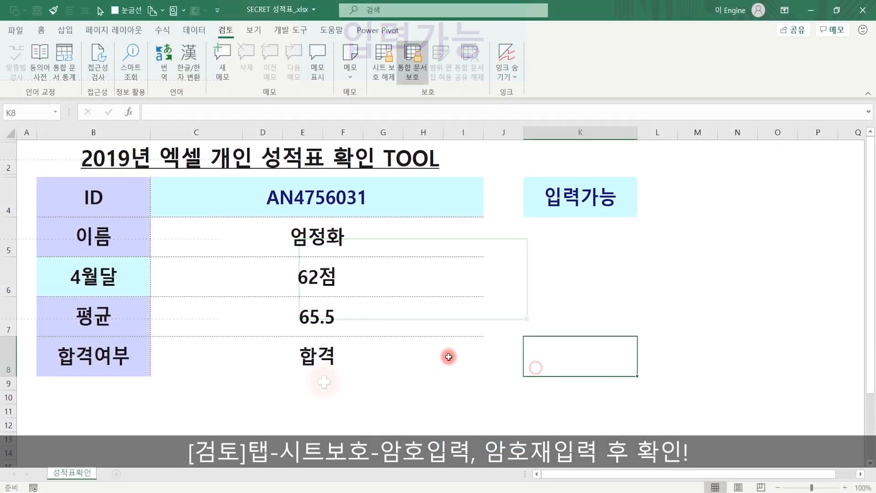
{"action": "left_click", "coordinate": [322, 255]}
{"action": "left_click", "coordinate": [311, 276]}
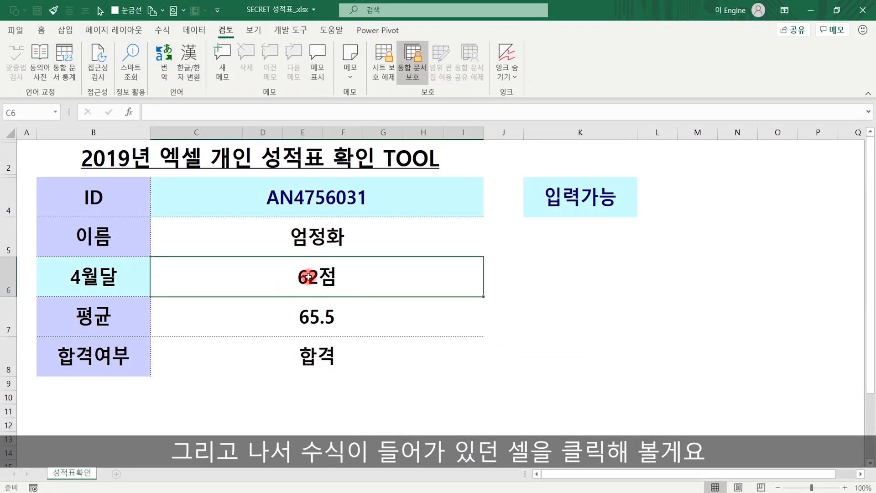
- Confirm C7 and C8 hide their formulas, then try a garbled ID in C4 and delete it
{"action": "left_click", "coordinate": [323, 321]}
{"action": "left_click", "coordinate": [314, 355]}
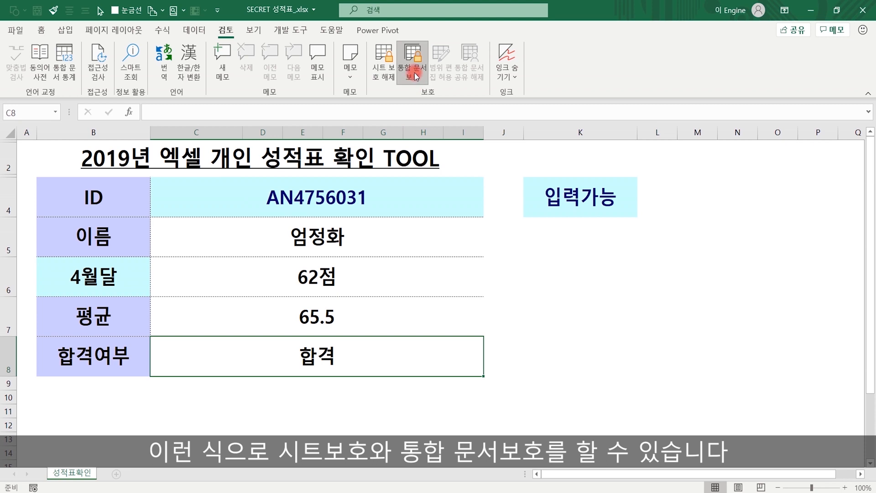
{"action": "left_click", "coordinate": [332, 197]}
{"action": "key", "text": "Delete"}
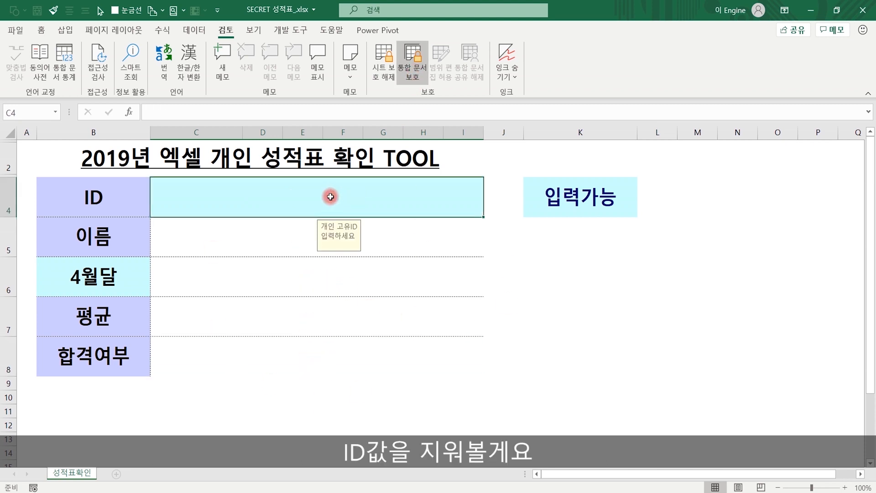
{"action": "type", "text": "3ㅐ438ㅣ럴"}
{"action": "key", "text": "Return"}
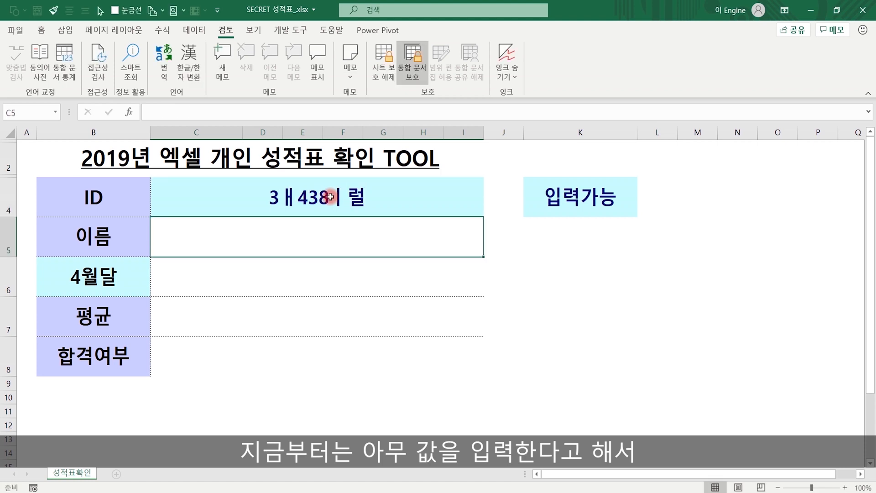
{"action": "key", "text": "Up"}
{"action": "key", "text": "Down"}
{"action": "key", "text": "Down"}
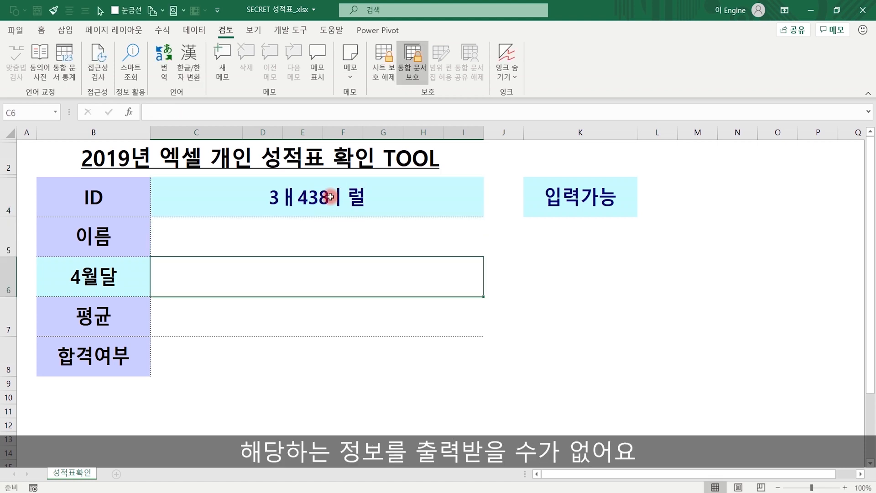
{"action": "key", "text": "Up"}
{"action": "key", "text": "Down"}
{"action": "key", "text": "Down"}
{"action": "key", "text": "Down"}
{"action": "key", "text": "Down"}
{"action": "key", "text": "Up"}
{"action": "key", "text": "Up"}
{"action": "key", "text": "Up"}
{"action": "key", "text": "Up"}
{"action": "key", "text": "Up"}
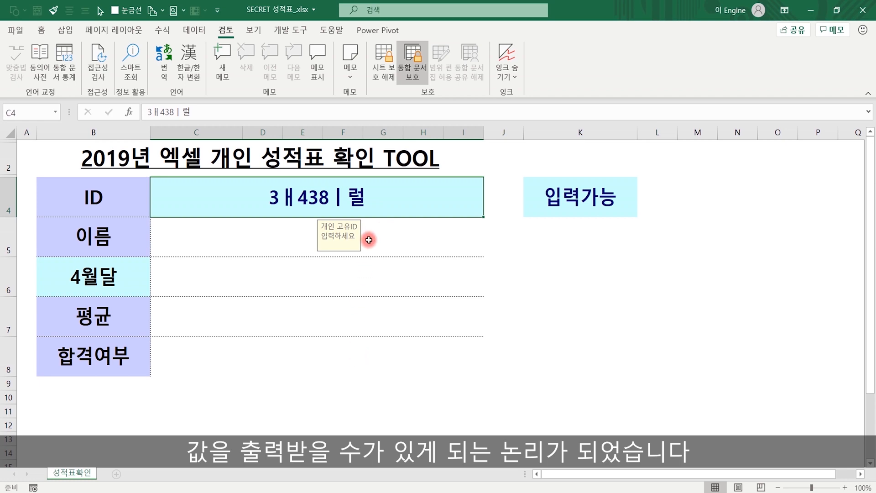
{"action": "key", "text": "Delete"}
- Copy a valid student ID from the Notepad list and paste it into C4
{"action": "left_click", "coordinate": [382, 479]}
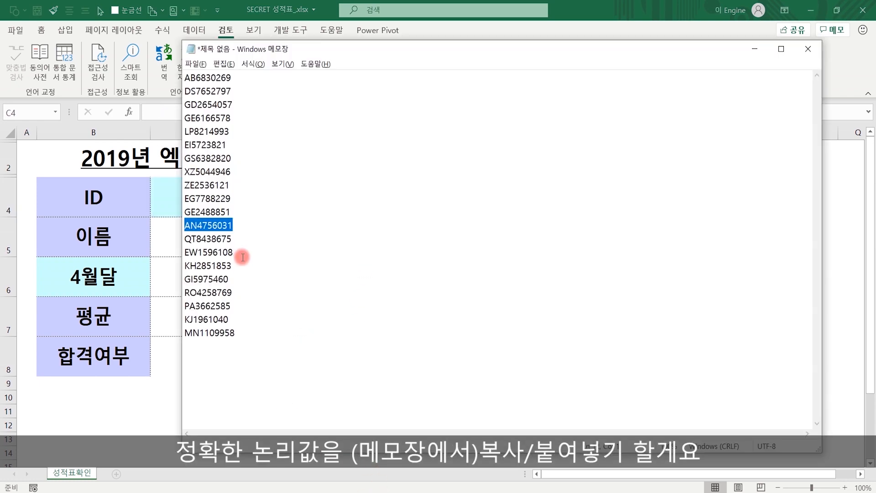
{"action": "left_click_drag", "start_coordinate": [246, 266], "coordinate": [123, 261]}
{"action": "key", "text": "ctrl+c"}
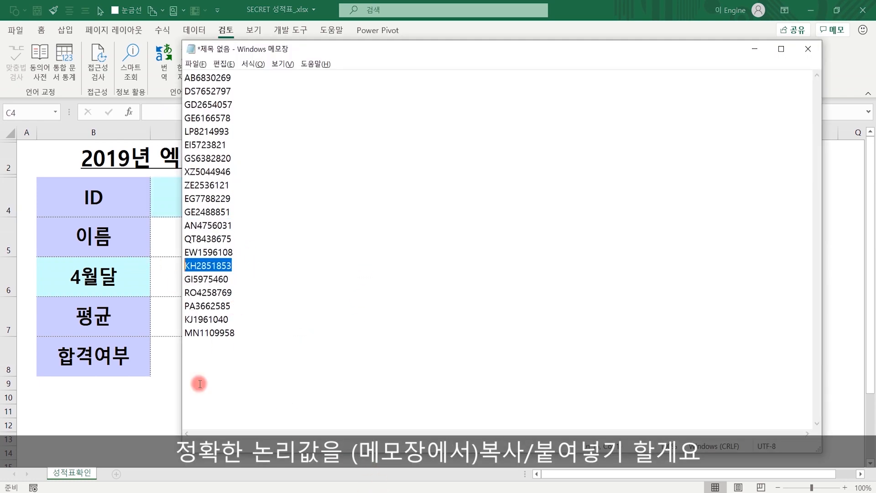
{"action": "left_click", "coordinate": [138, 408]}
{"action": "double_click", "coordinate": [326, 210]}
{"action": "key", "text": "ctrl+v"}
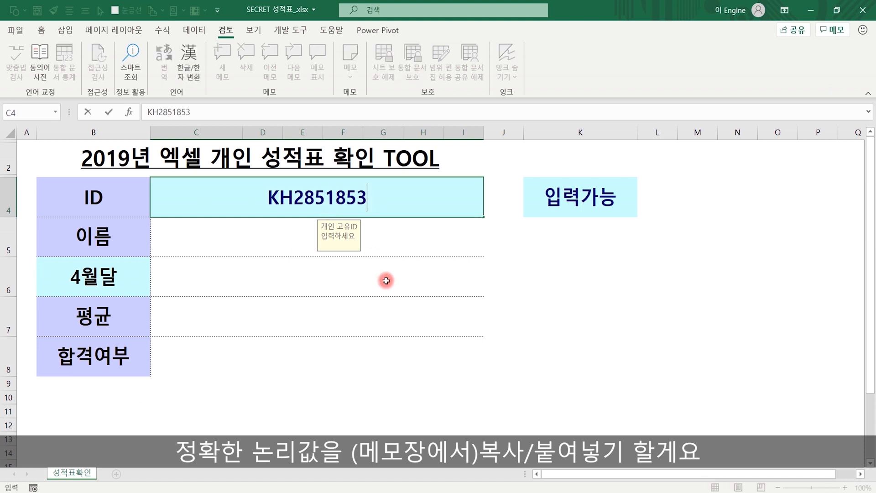
- Commit the ID to show 100점, average 50 and 불합격, then delete the ID from C4
{"action": "key", "text": "Return"}
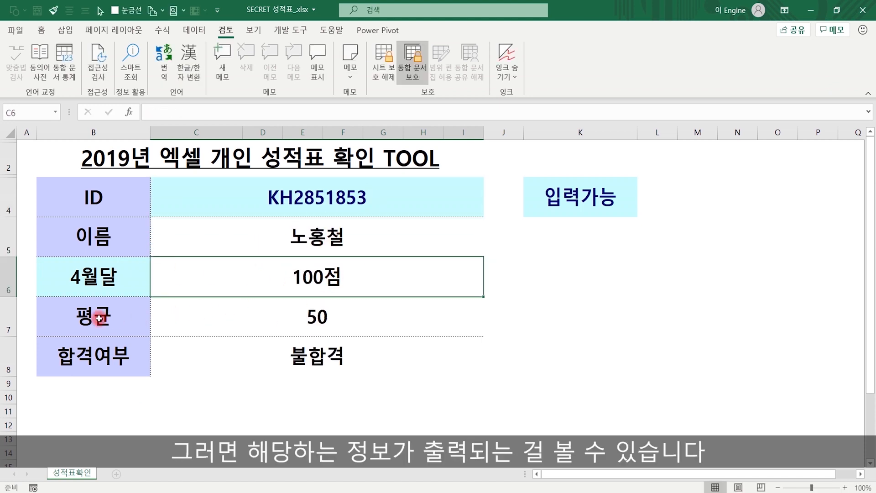
{"action": "left_click", "coordinate": [313, 319]}
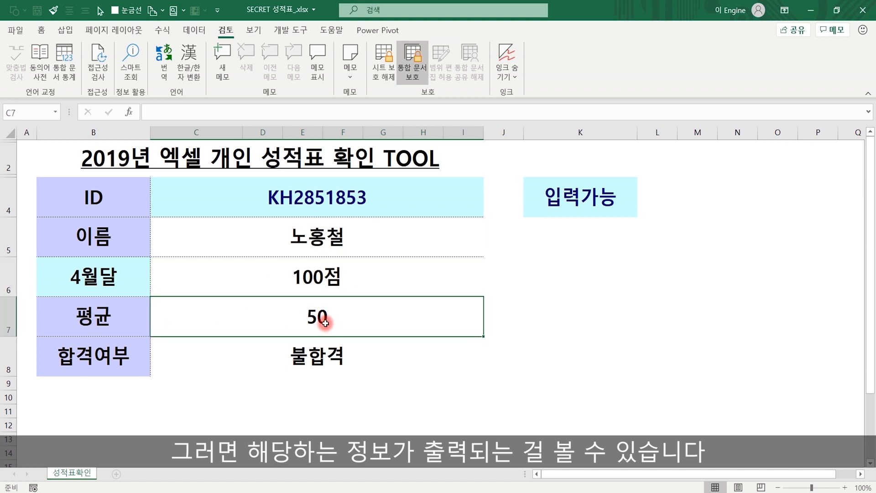
{"action": "left_click", "coordinate": [241, 347]}
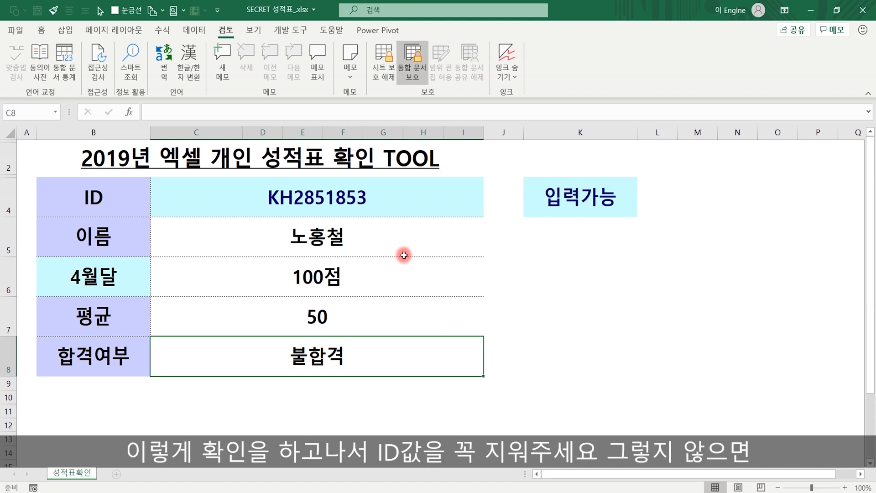
{"action": "left_click", "coordinate": [372, 188]}
{"action": "key", "text": "Delete"}
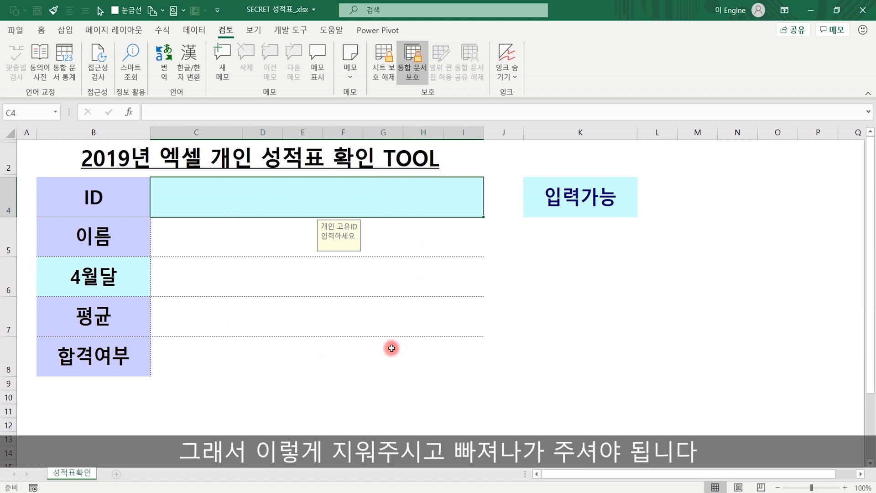
{"action": "left_click", "coordinate": [632, 335]}
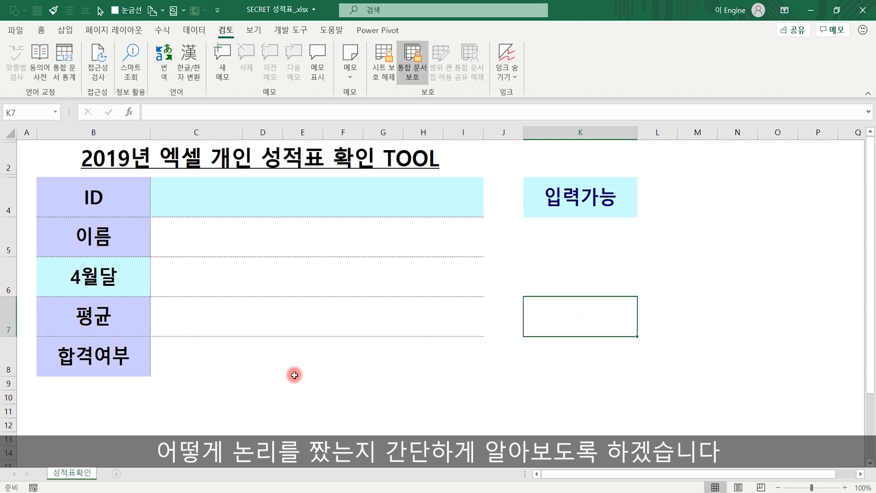
- Remove both the workbook and sheet protection by entering the password
{"action": "left_click", "coordinate": [414, 73]}
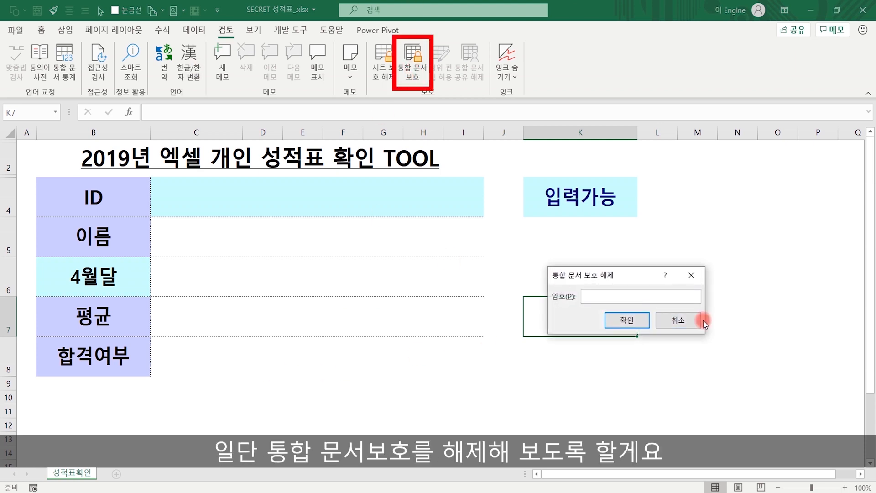
{"action": "type", "text": "1234"}
{"action": "key", "text": "Return"}
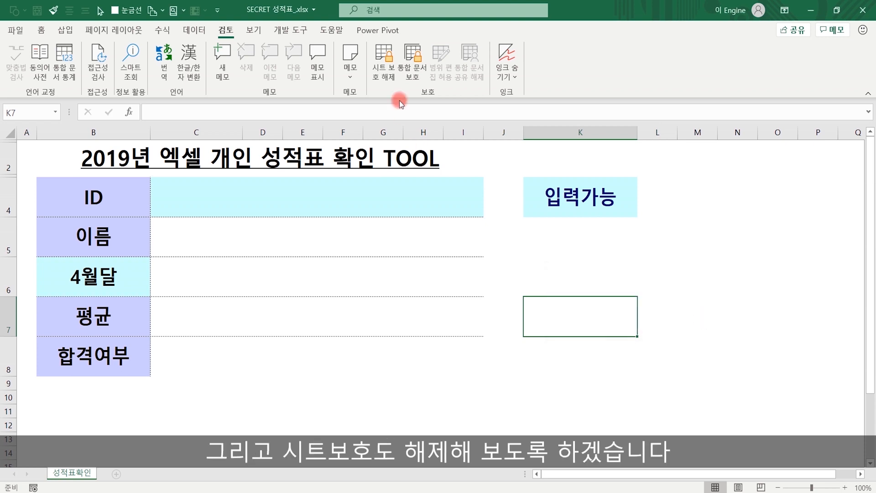
{"action": "left_click", "coordinate": [385, 73]}
{"action": "type", "text": "1234"}
{"action": "left_click", "coordinate": [626, 320]}
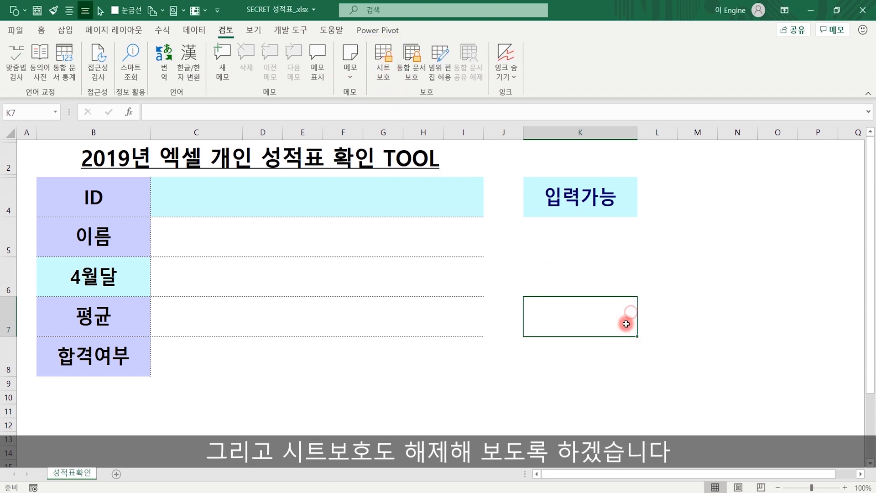
- Unhide the 전체선택옵션 sheet, then return to the 성적표확인 sheet
{"action": "right_click", "coordinate": [71, 474]}
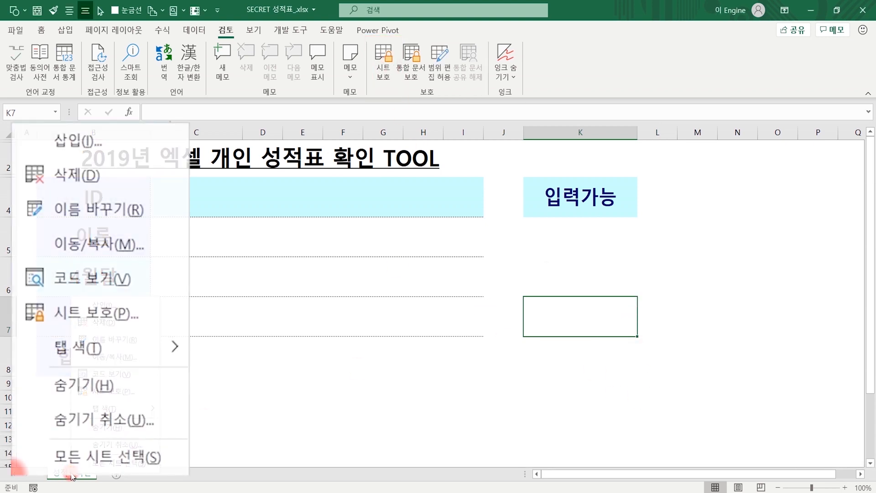
{"action": "left_click", "coordinate": [115, 444]}
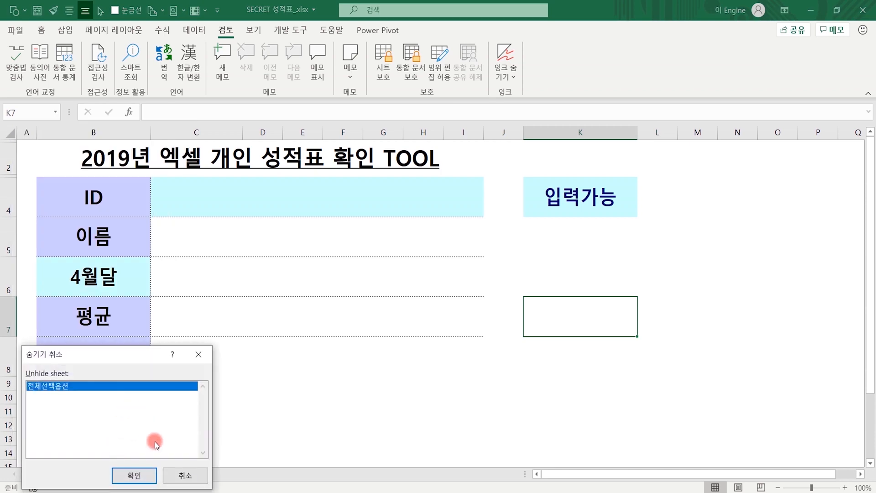
{"action": "left_click", "coordinate": [132, 474]}
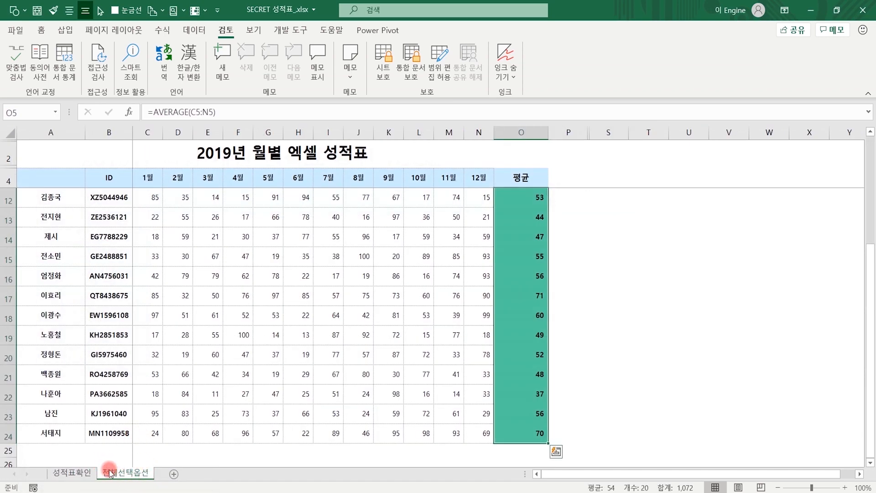
{"action": "left_click", "coordinate": [72, 474]}
- Clear the existing lookup formulas from cells C5 through C8
{"action": "left_click", "coordinate": [274, 229]}
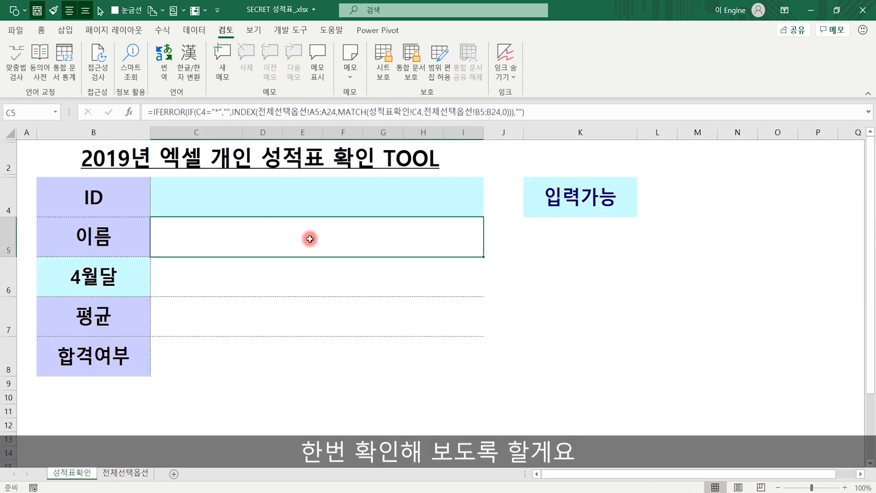
{"action": "left_click_drag", "start_coordinate": [310, 239], "coordinate": [303, 348]}
{"action": "key", "text": "Delete"}
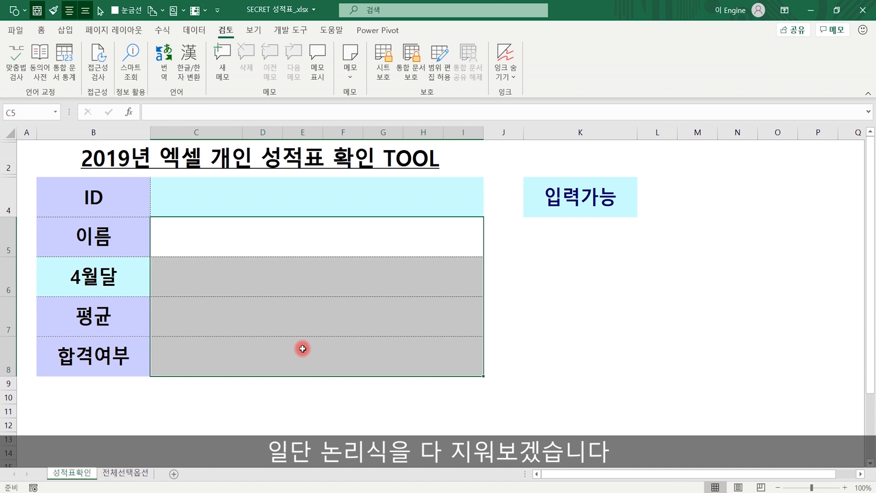
- Start C5's formula as =INDEX(전체선택옵션!A5:A24, taking names from that sheet
{"action": "left_click", "coordinate": [285, 233]}
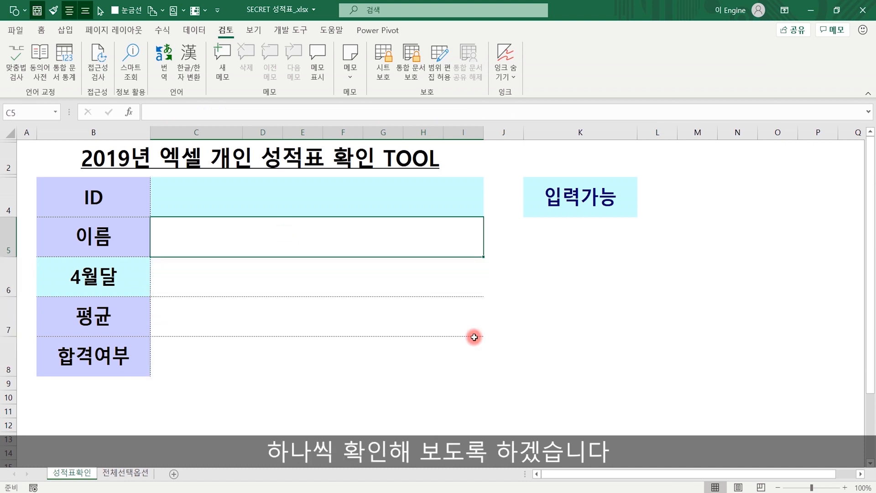
{"action": "type", "text": "=index("}
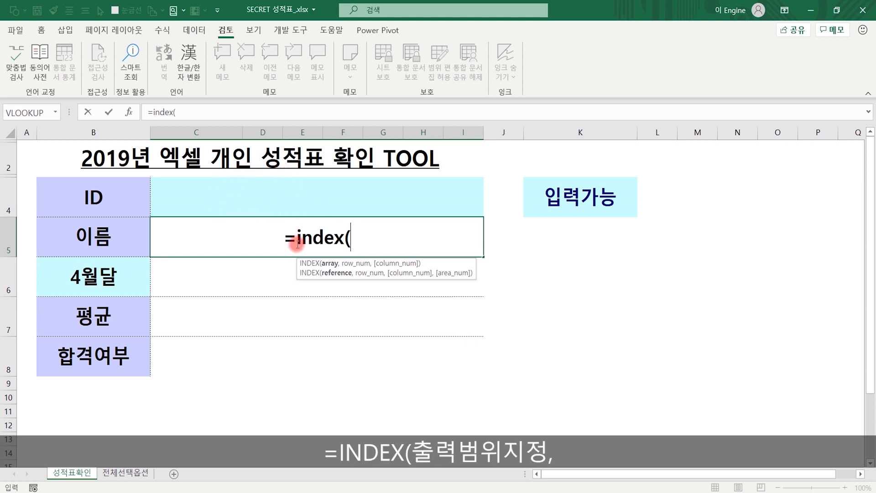
{"action": "left_click", "coordinate": [123, 472]}
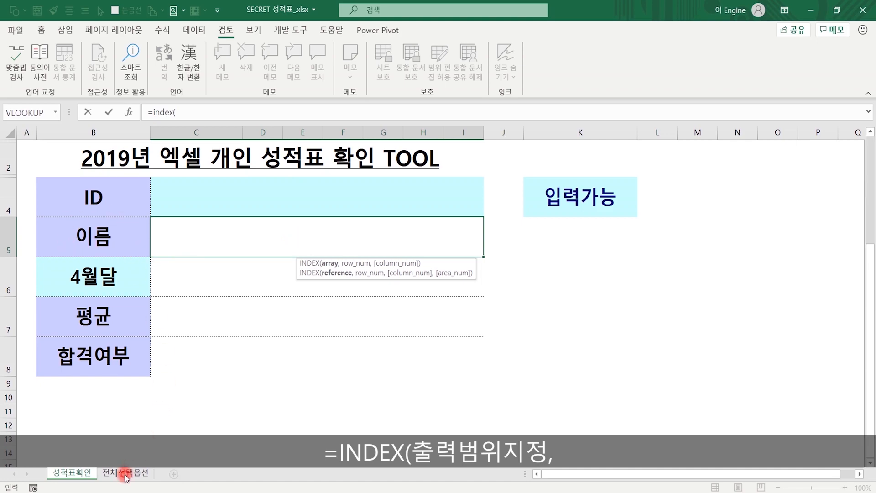
{"action": "scroll", "coordinate": [53, 197], "scroll_direction": "up", "scroll_amount": 2}
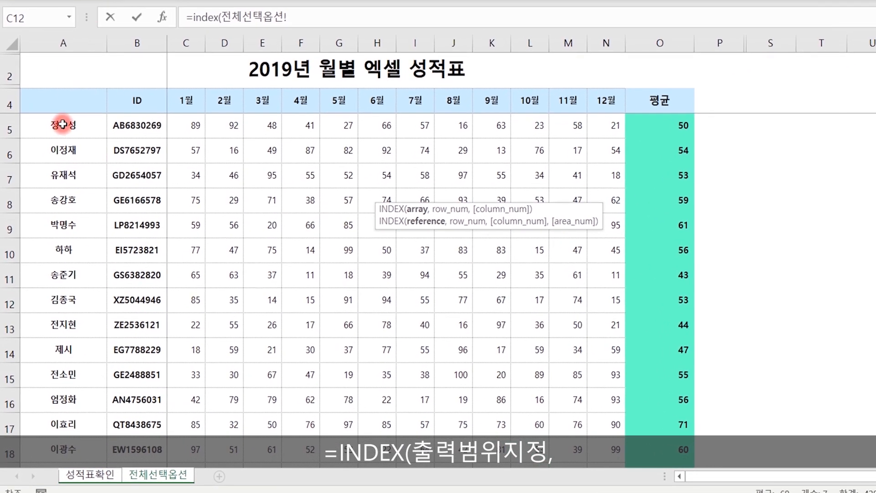
{"action": "left_click_drag", "start_coordinate": [63, 125], "coordinate": [67, 461]}
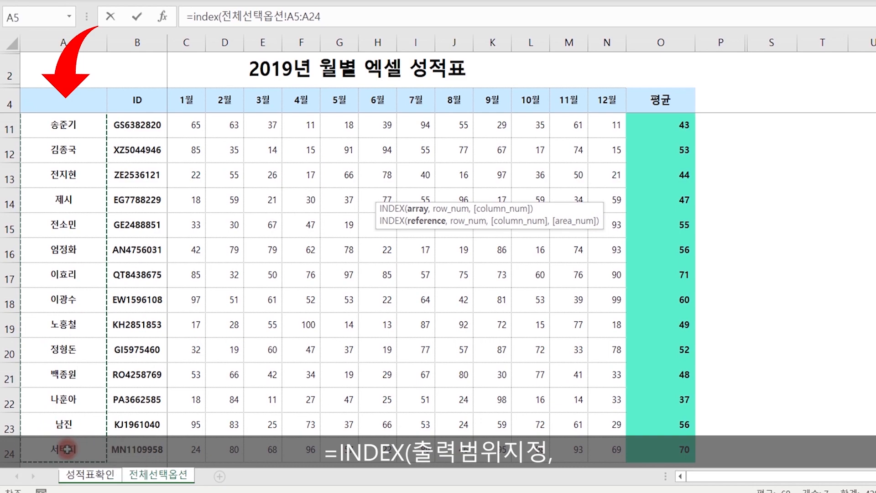
{"action": "type", "text": ","}
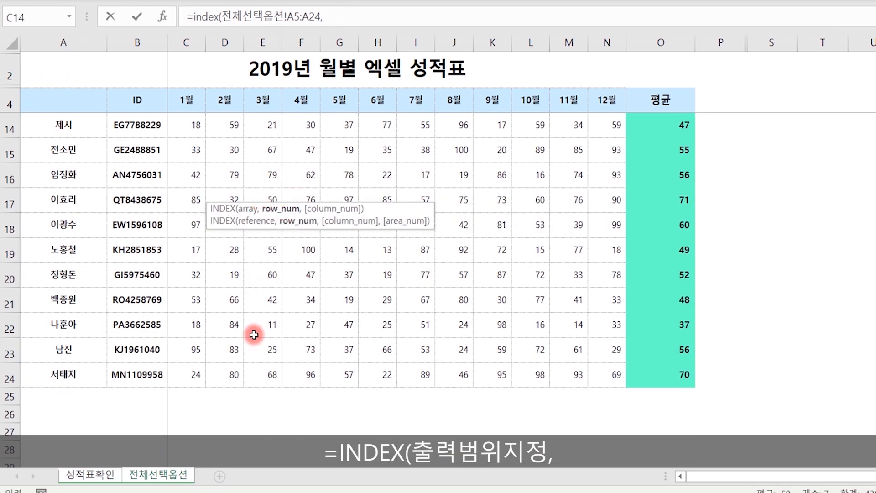
- Finish with MATCH(성적표확인!C4,전체선택옵션!B5:B24,0) and enter the name formula
{"action": "left_click", "coordinate": [91, 473]}
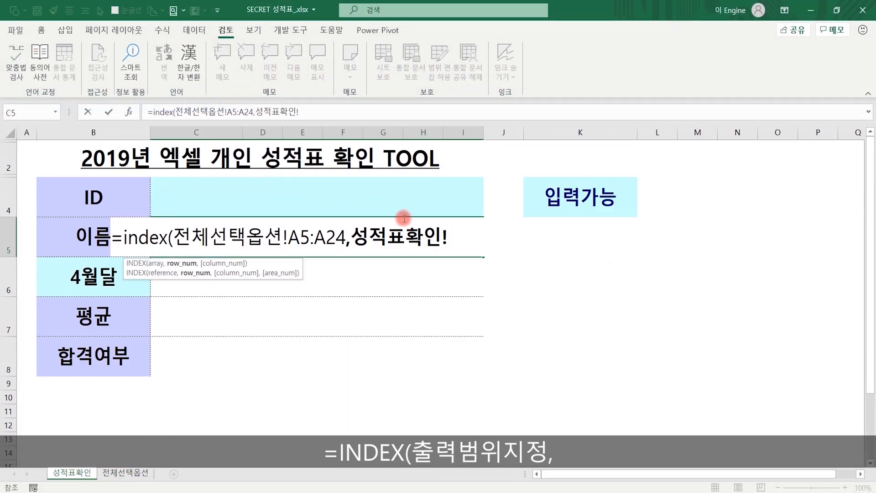
{"action": "key", "text": "BackSpace"}
{"action": "key", "text": "BackSpace"}
{"action": "key", "text": "BackSpace"}
{"action": "key", "text": "BackSpace"}
{"action": "key", "text": "BackSpace"}
{"action": "key", "text": "BackSpace"}
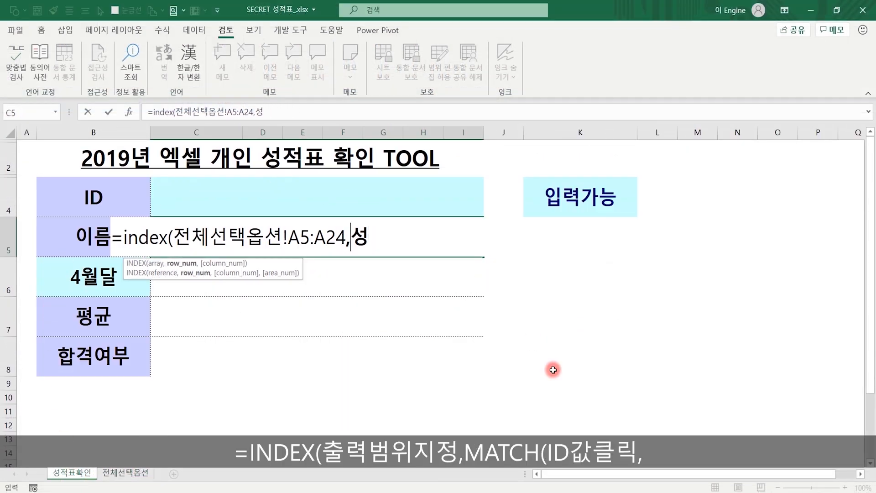
{"action": "type", "text": "match("}
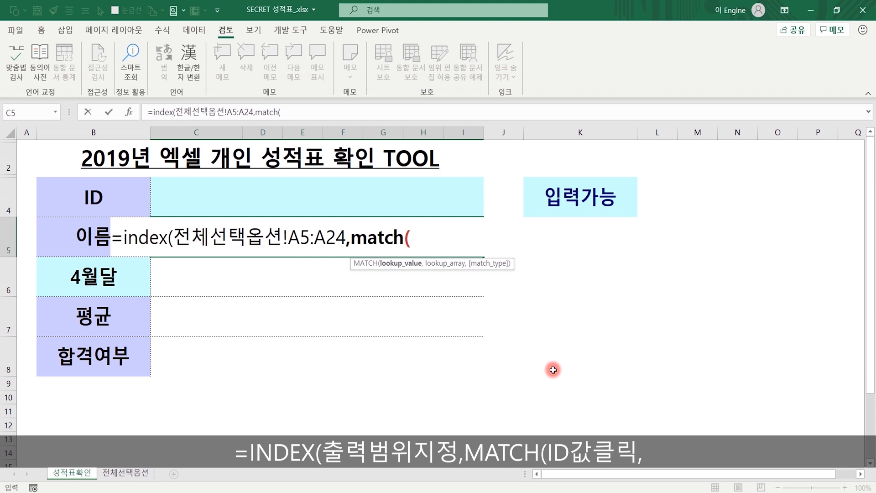
{"action": "left_click", "coordinate": [309, 196]}
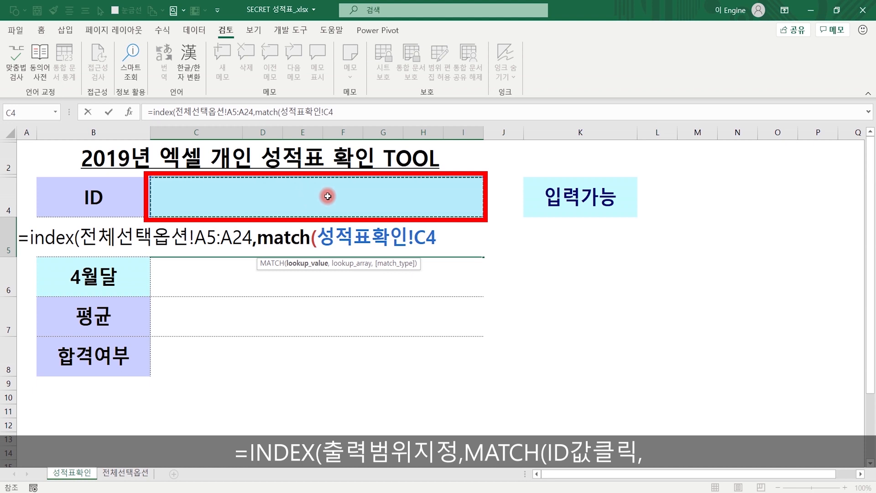
{"action": "type", "text": ","}
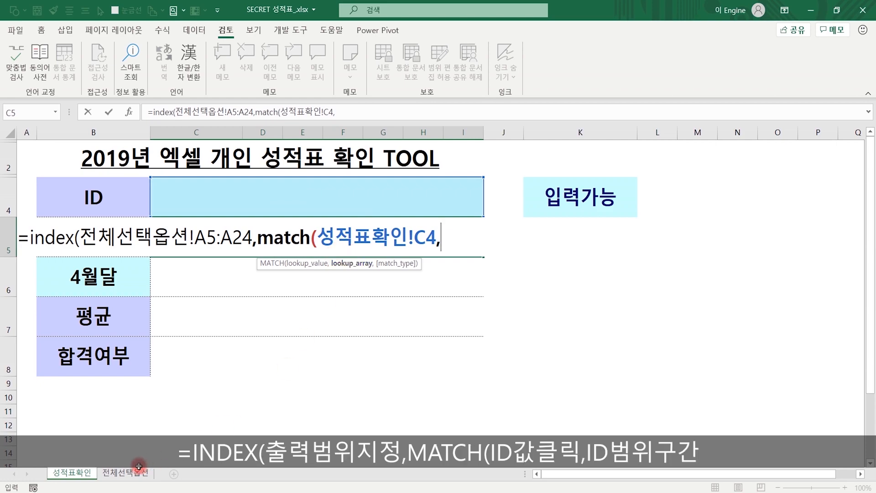
{"action": "left_click", "coordinate": [125, 472]}
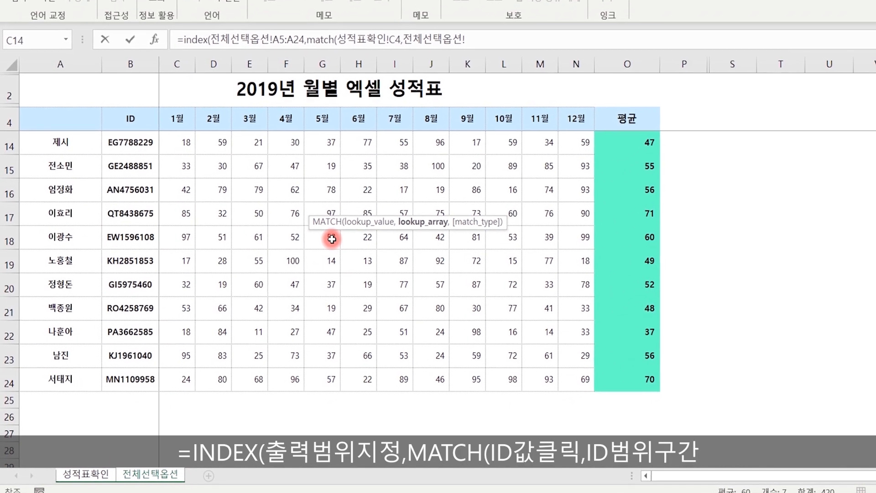
{"action": "scroll", "coordinate": [276, 260], "scroll_direction": "up", "scroll_amount": 3}
{"action": "left_click_drag", "start_coordinate": [137, 124], "coordinate": [134, 426]}
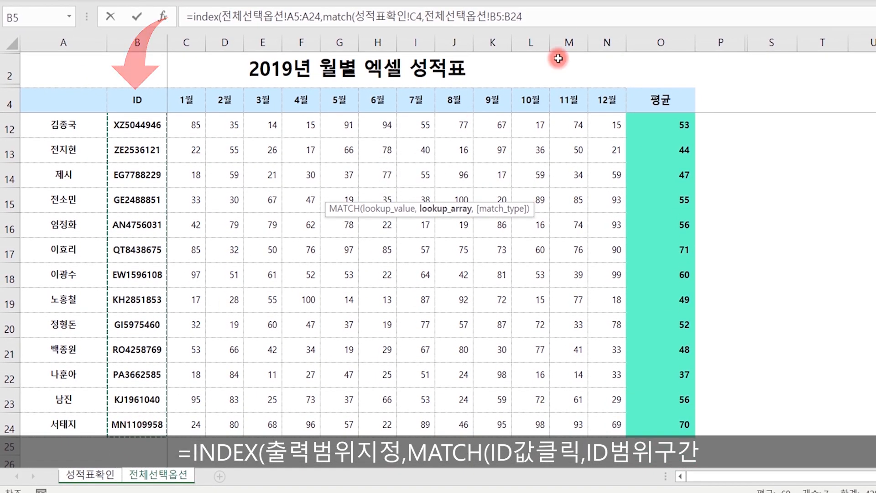
{"action": "type", "text": ","}
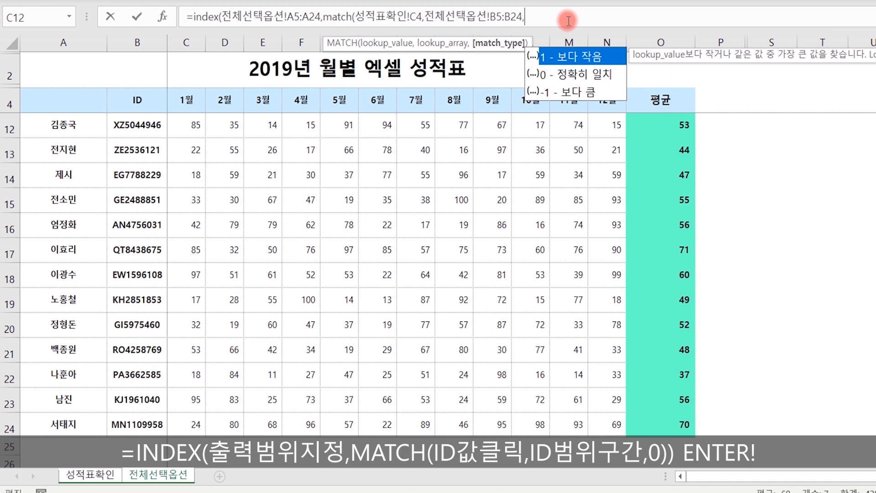
{"action": "type", "text": "0))"}
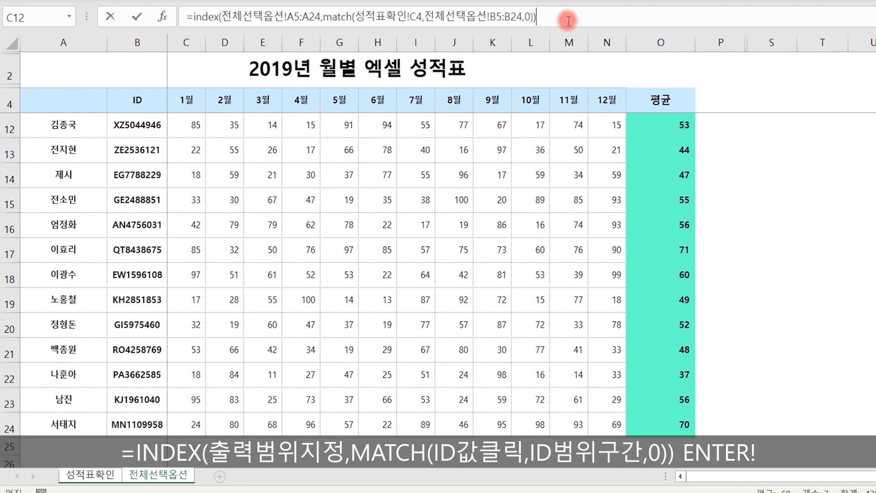
{"action": "key", "text": "Return"}
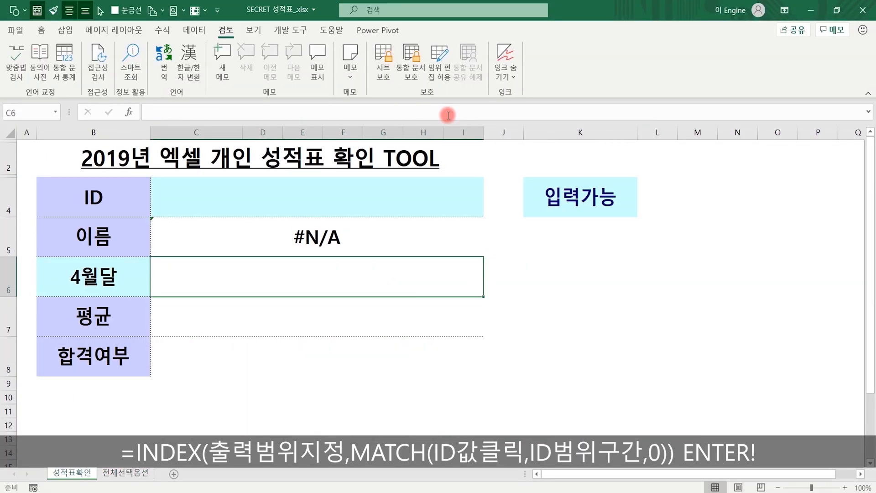
- Enter * as the ID in C4 so the name shows 정우성, then view 전체선택옵션
{"action": "left_click", "coordinate": [321, 237]}
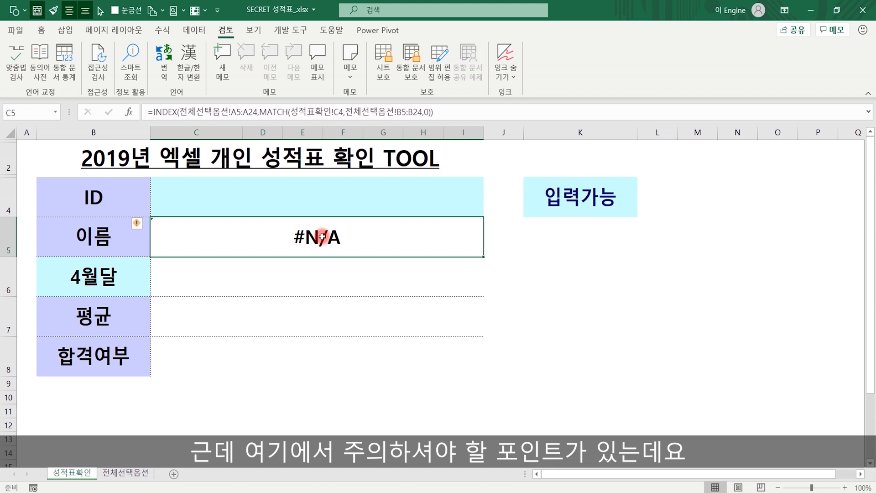
{"action": "left_click", "coordinate": [325, 196]}
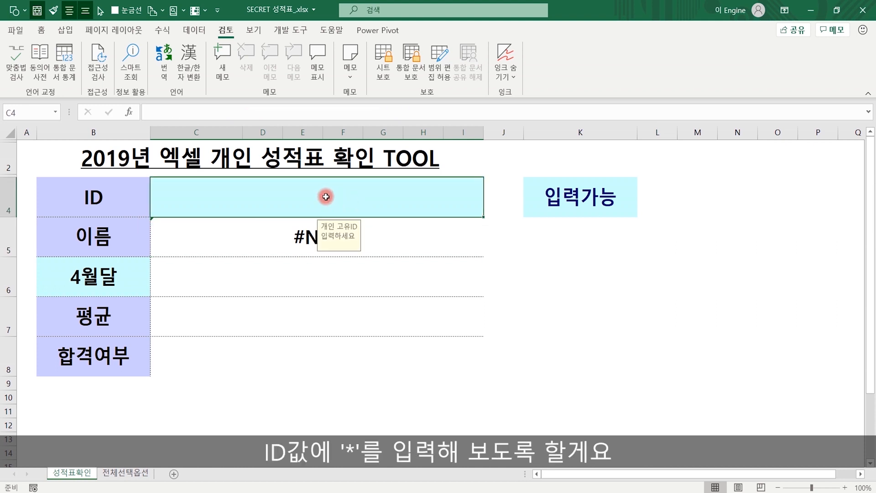
{"action": "type", "text": "*"}
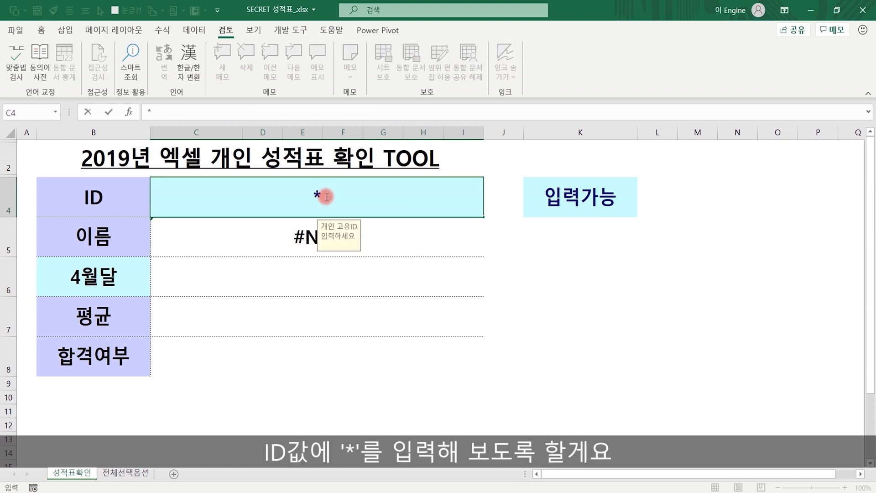
{"action": "key", "text": "Return"}
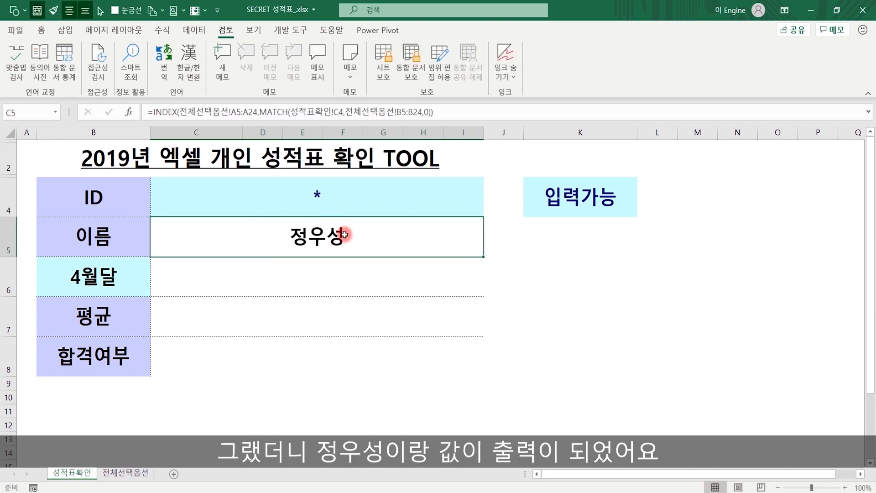
{"action": "left_click", "coordinate": [125, 473]}
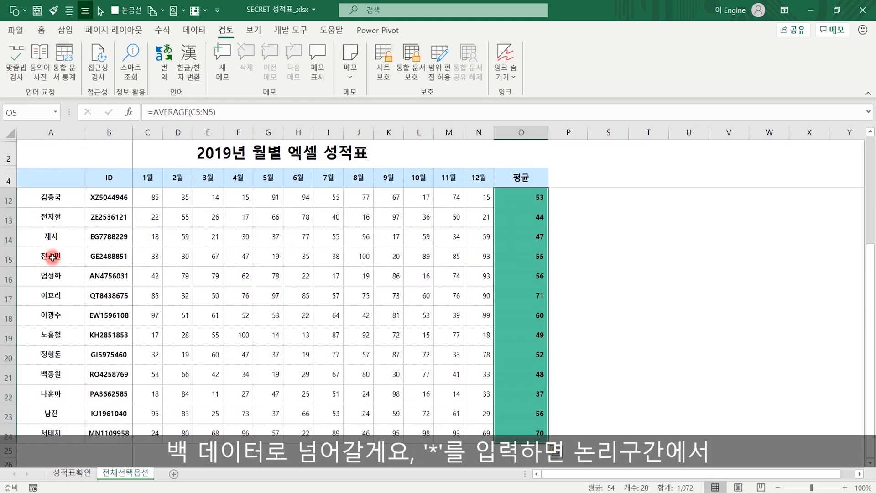
- Confirm 정우성 is the first name in A5, then return to 성적표확인 cell C4
{"action": "left_click", "coordinate": [297, 323]}
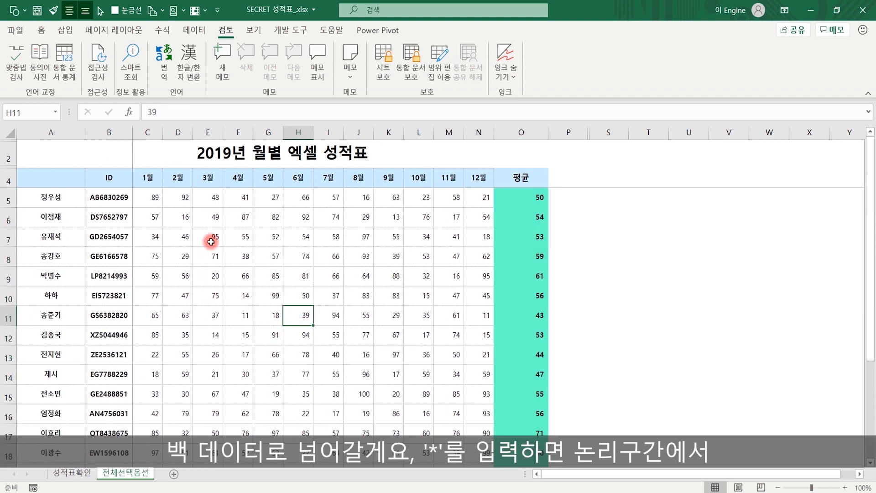
{"action": "left_click", "coordinate": [61, 201]}
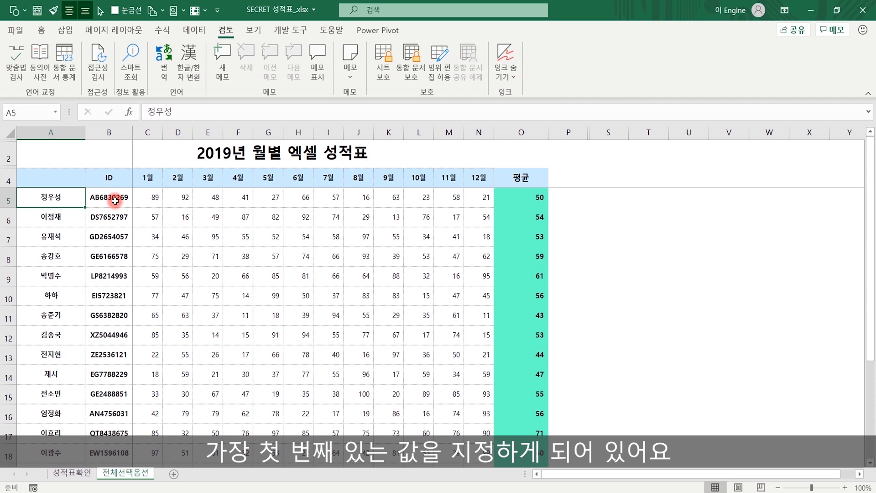
{"action": "left_click", "coordinate": [71, 472]}
{"action": "left_click", "coordinate": [316, 197]}
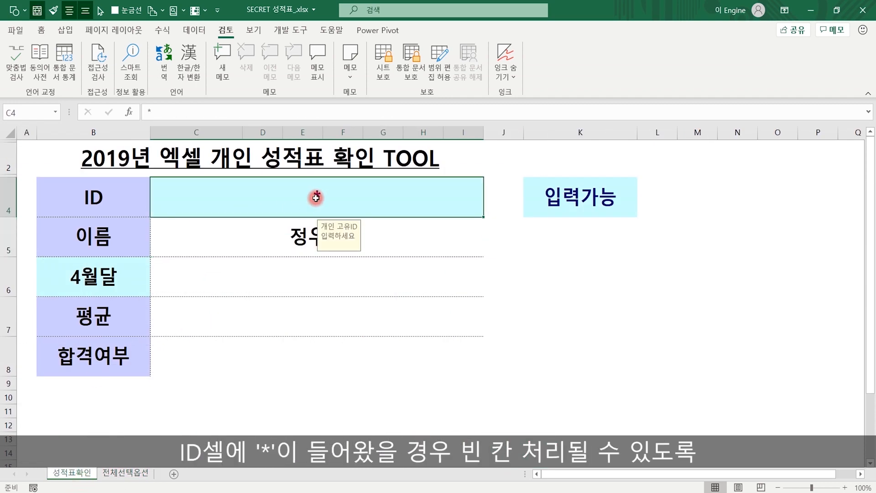
- Wrap C5's INDEX/MATCH as =if(C4="*","",…) so a * ID gives a blank name
{"action": "left_click", "coordinate": [303, 236]}
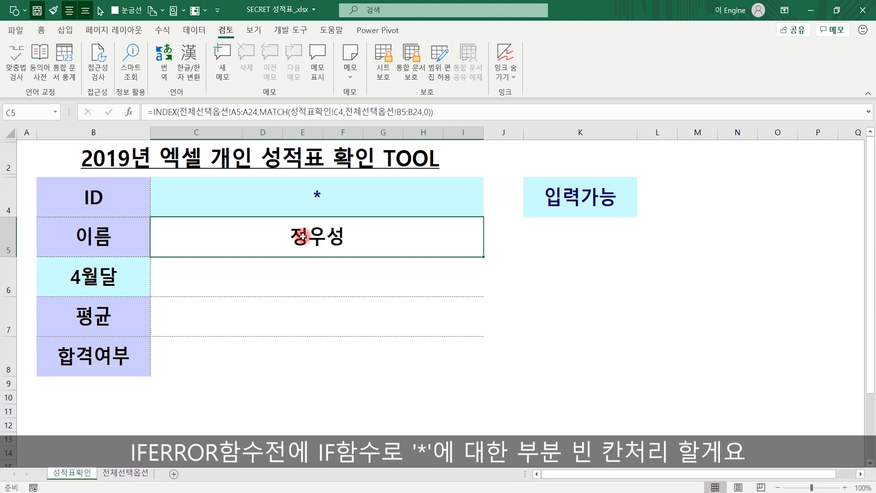
{"action": "left_click", "coordinate": [318, 199]}
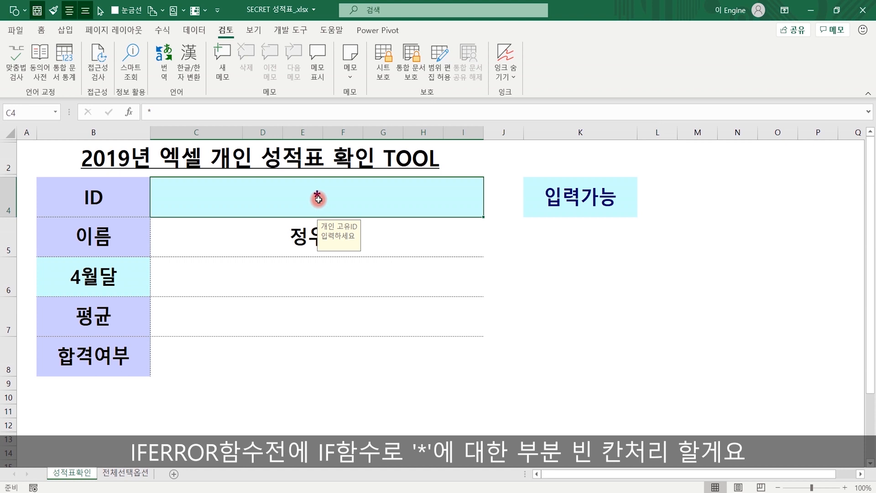
{"action": "left_click", "coordinate": [297, 224]}
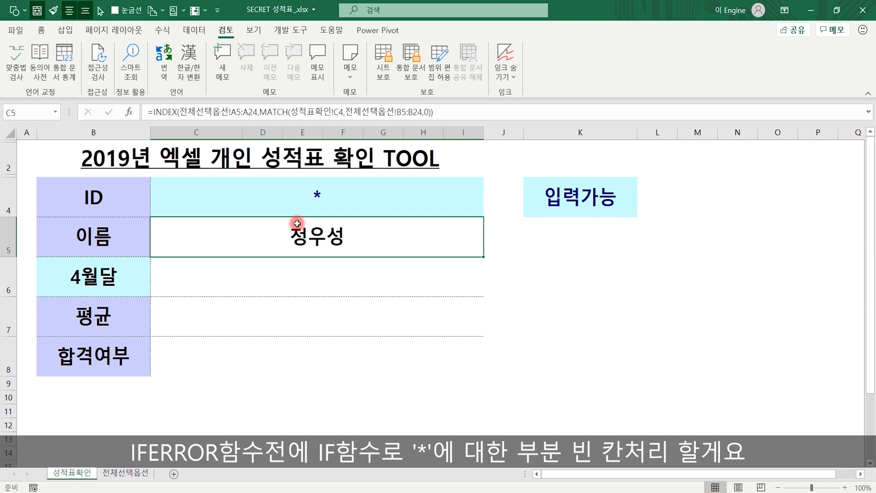
{"action": "double_click", "coordinate": [297, 223]}
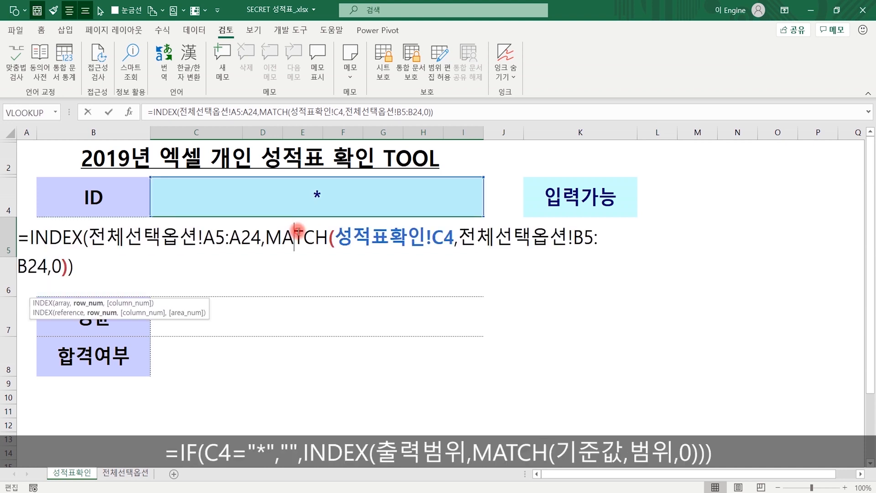
{"action": "left_click", "coordinate": [27, 236]}
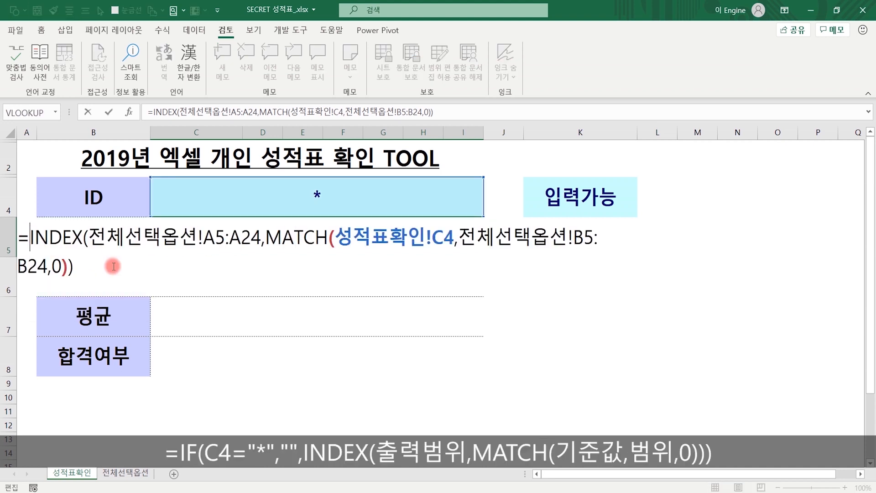
{"action": "type", "text": "if"}
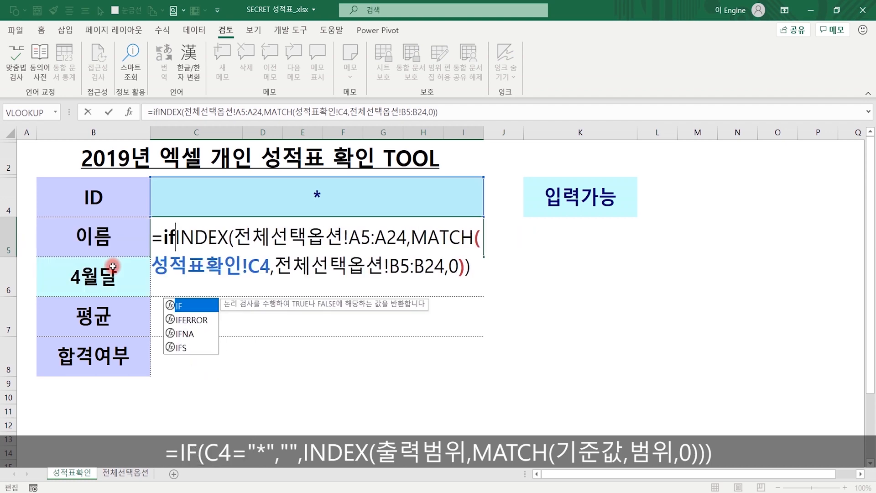
{"action": "type", "text": "("}
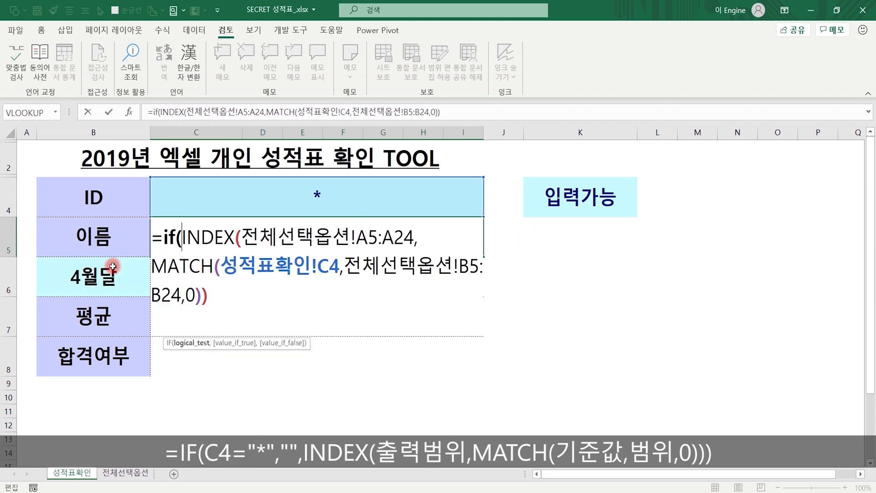
{"action": "left_click", "coordinate": [282, 192]}
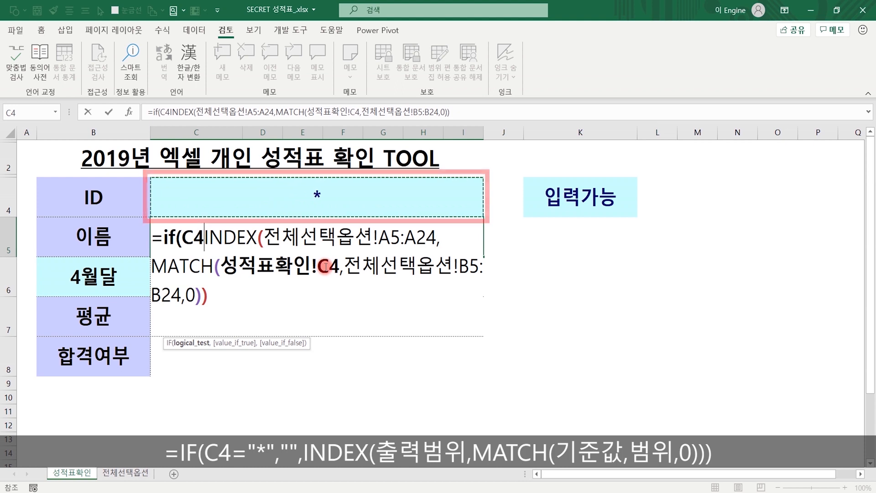
{"action": "type", "text": "=\"*"}
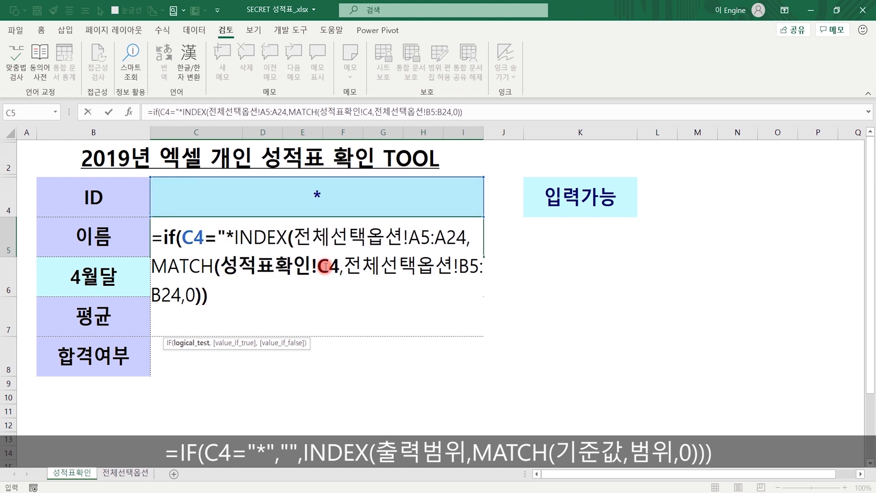
{"action": "type", "text": "\","}
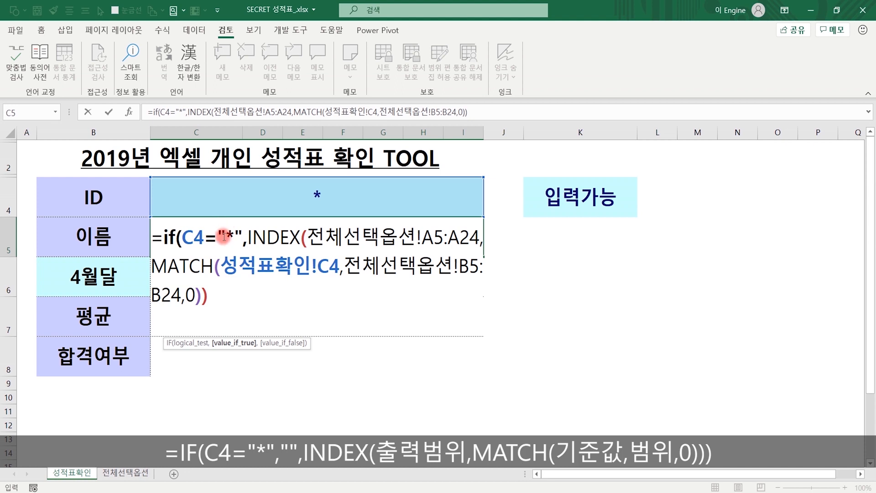
{"action": "type", "text": "\"\""}
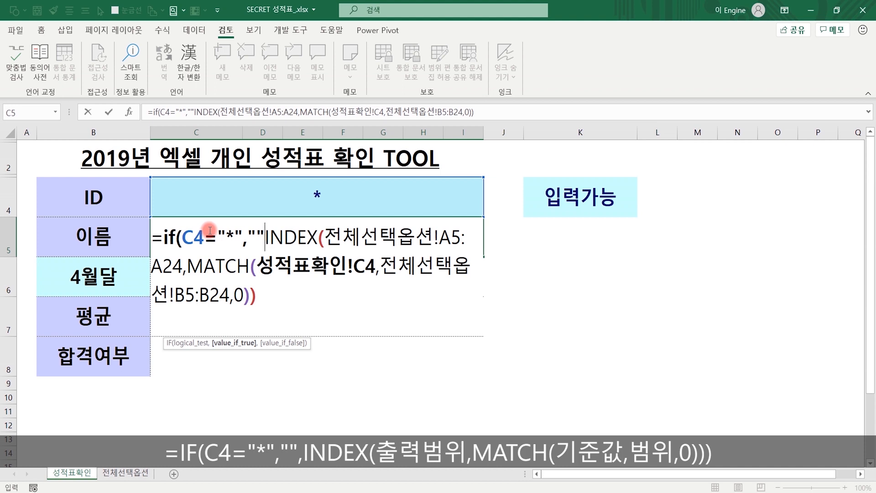
{"action": "type", "text": ","}
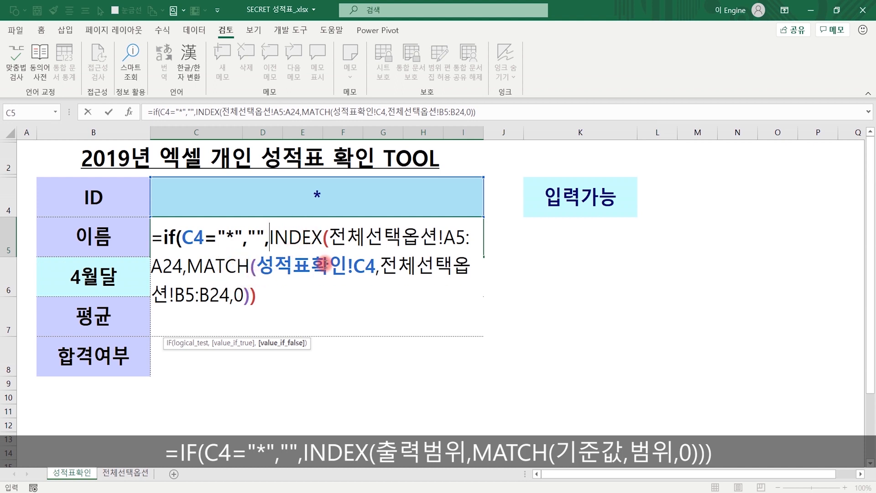
{"action": "left_click", "coordinate": [270, 300]}
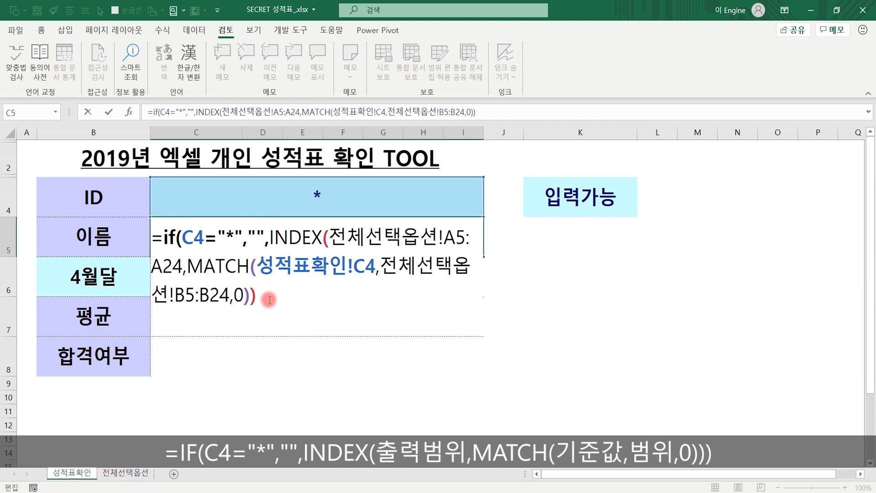
- Wrap the name formula as =IFERROR(IF(…),"") and confirm it in C5
{"action": "left_click", "coordinate": [163, 237]}
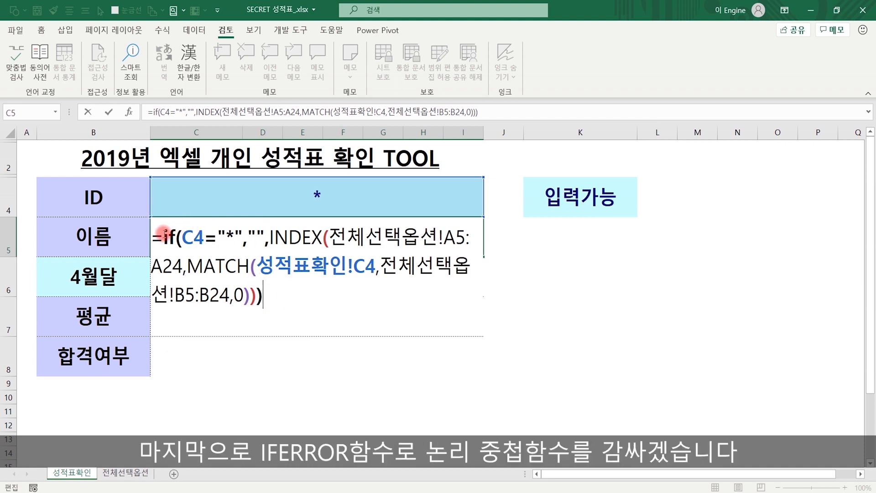
{"action": "type", "text": "IFERROR("}
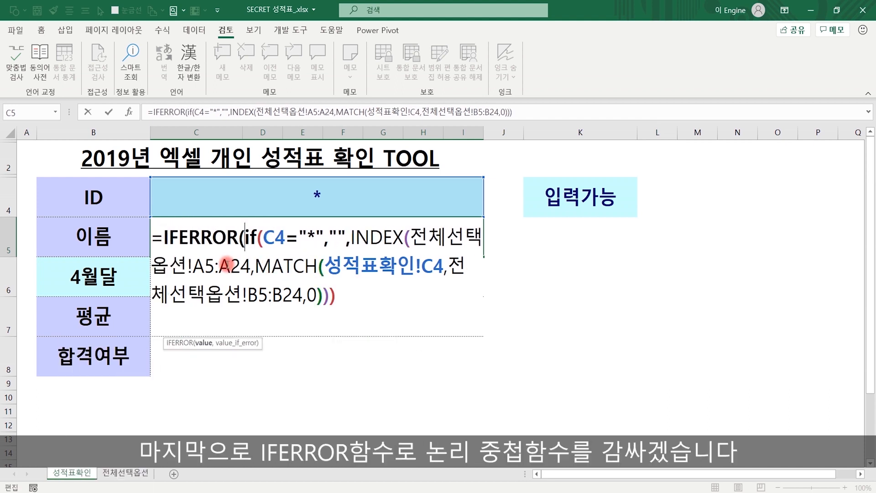
{"action": "key", "text": "Right"}
{"action": "key", "text": "Right"}
{"action": "key", "text": "Right"}
{"action": "key", "text": "Right"}
{"action": "key", "text": "Right"}
{"action": "key", "text": "Right"}
{"action": "key", "text": "Right"}
{"action": "key", "text": "Right"}
{"action": "key", "text": "Right"}
{"action": "key", "text": "Right"}
{"action": "key", "text": "Right"}
{"action": "key", "text": "Right"}
{"action": "key", "text": "Right"}
{"action": "key", "text": "Right"}
{"action": "key", "text": "Right"}
{"action": "key", "text": "Right"}
{"action": "key", "text": "Right"}
{"action": "key", "text": "Right"}
{"action": "key", "text": "Right"}
{"action": "key", "text": "Right"}
{"action": "type", "text": ",\"\""}
{"action": "type", "text": ")"}
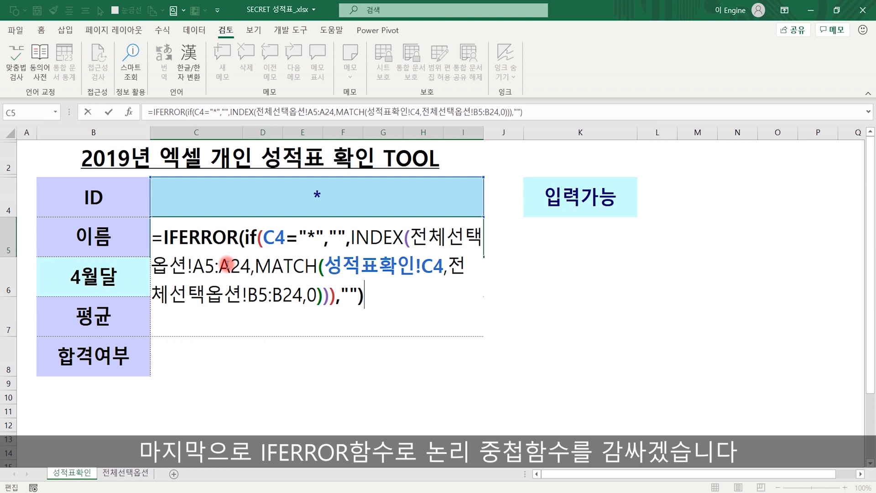
{"action": "key", "text": "Return"}
{"action": "key", "text": "Up"}
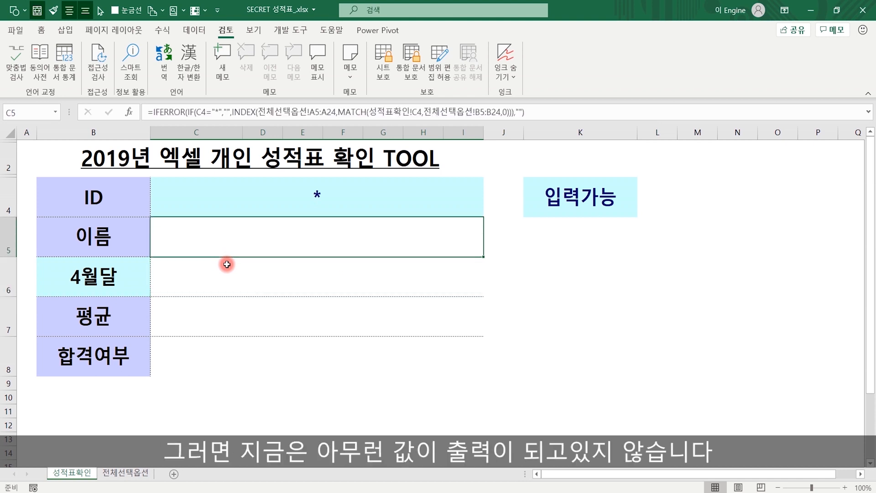
- Empty ID cell C4, check name cell C5 stays blank, and move to C6
{"action": "key", "text": "Up"}
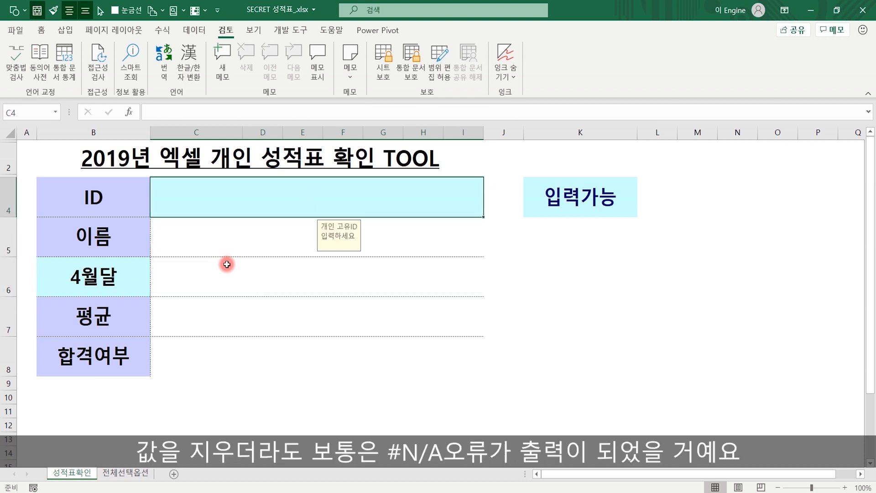
{"action": "key", "text": "Down"}
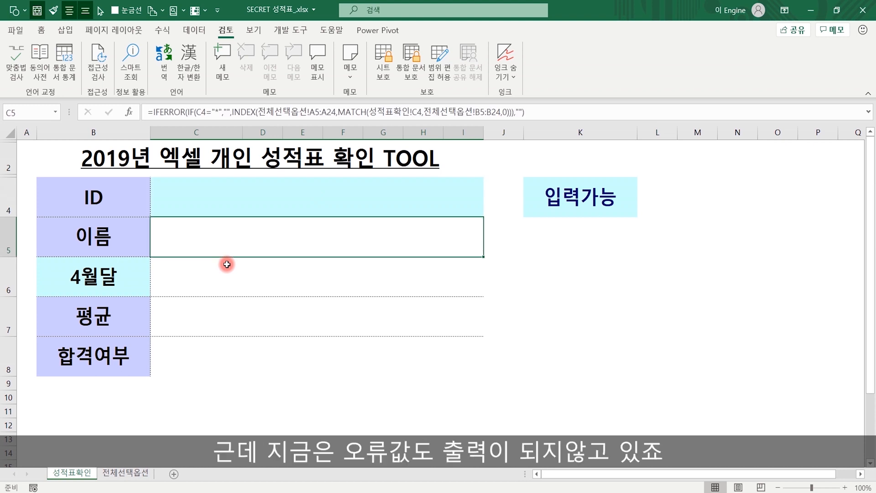
{"action": "key", "text": "Down"}
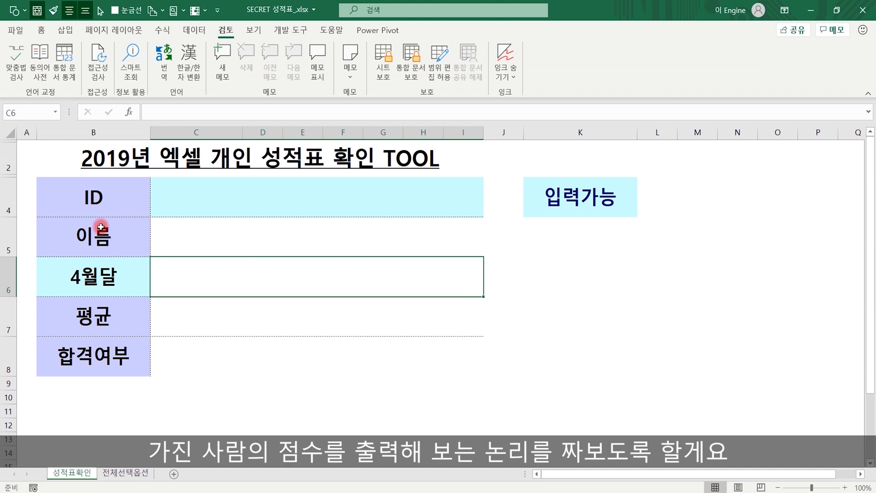
- Begin =index( in April-score cell C6, marking the row, with 전체선택옵션 as source
{"action": "type", "text": "=index("}
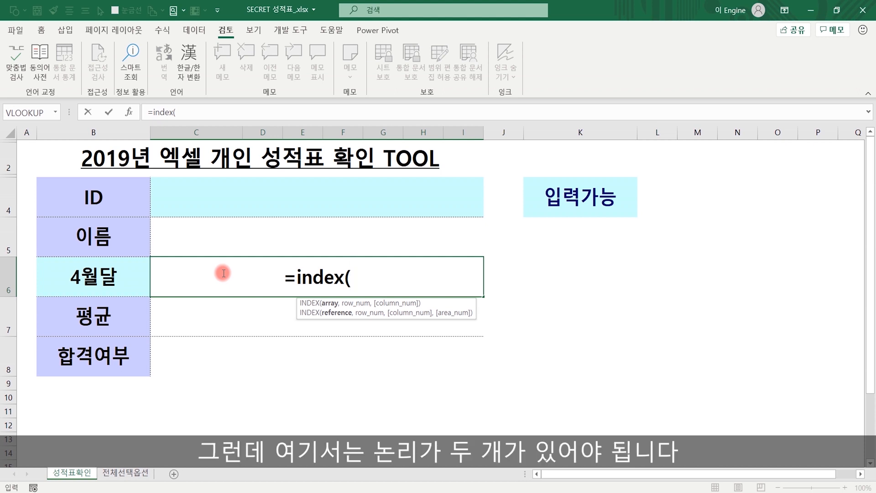
{"action": "mouse_move", "coordinate": [160, 203]}
{"action": "left_mouse_down"}
{"action": "mouse_move", "coordinate": [140, 204]}
{"action": "mouse_move", "coordinate": [163, 190]}
{"action": "mouse_move", "coordinate": [156, 206]}
{"action": "left_mouse_up"}
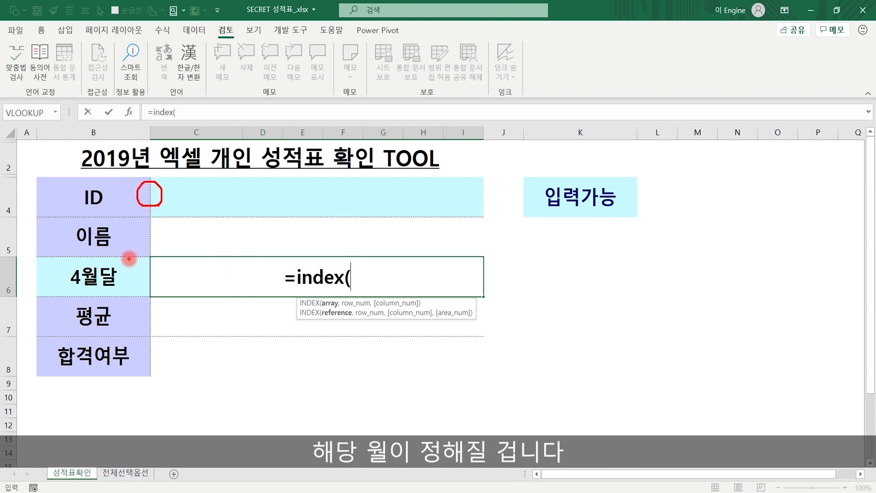
{"action": "left_click_drag", "start_coordinate": [124, 263], "coordinate": [143, 247]}
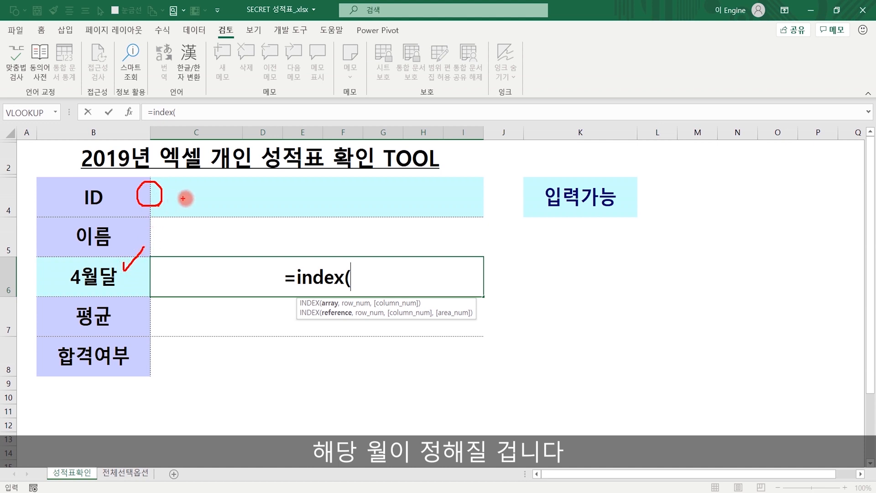
{"action": "mouse_move", "coordinate": [214, 287]}
{"action": "left_mouse_down"}
{"action": "mouse_move", "coordinate": [195, 270]}
{"action": "mouse_move", "coordinate": [211, 271]}
{"action": "mouse_move", "coordinate": [209, 287]}
{"action": "left_mouse_up"}
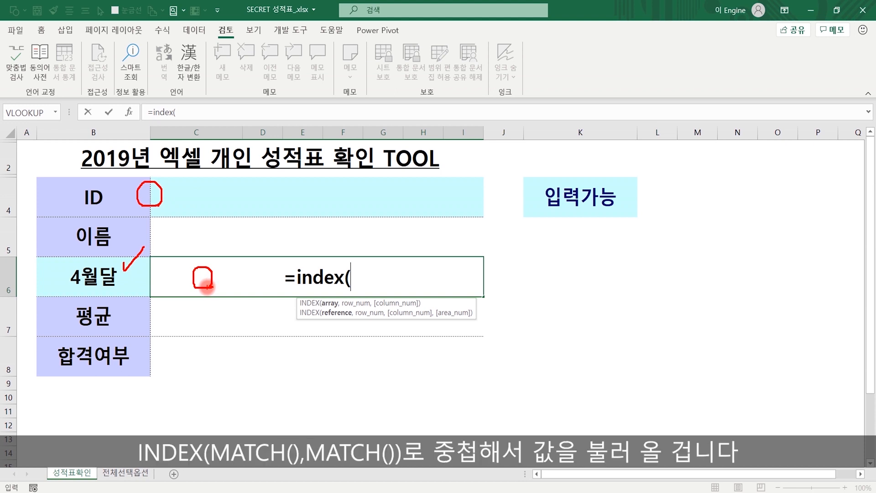
{"action": "left_click", "coordinate": [126, 472]}
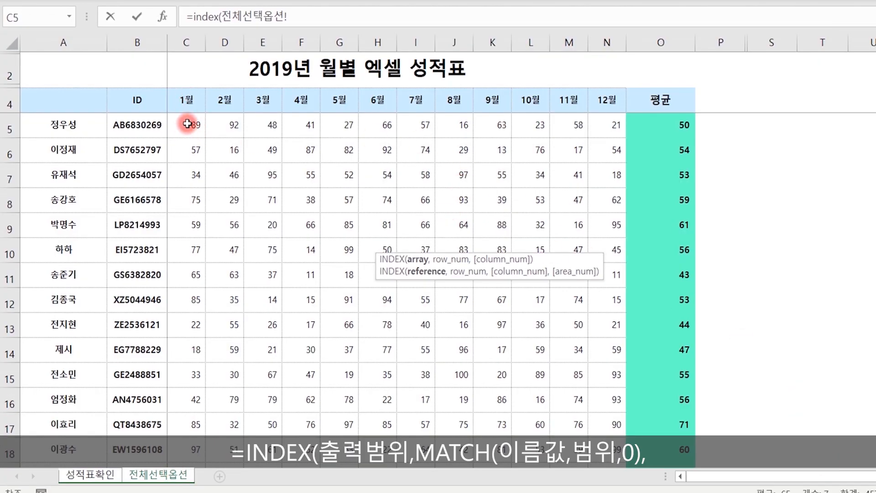
- Set the INDEX range to 전체선택옵션!C5:N24 and start MATCH with ID cell C4
{"action": "left_click_drag", "start_coordinate": [187, 124], "coordinate": [597, 426]}
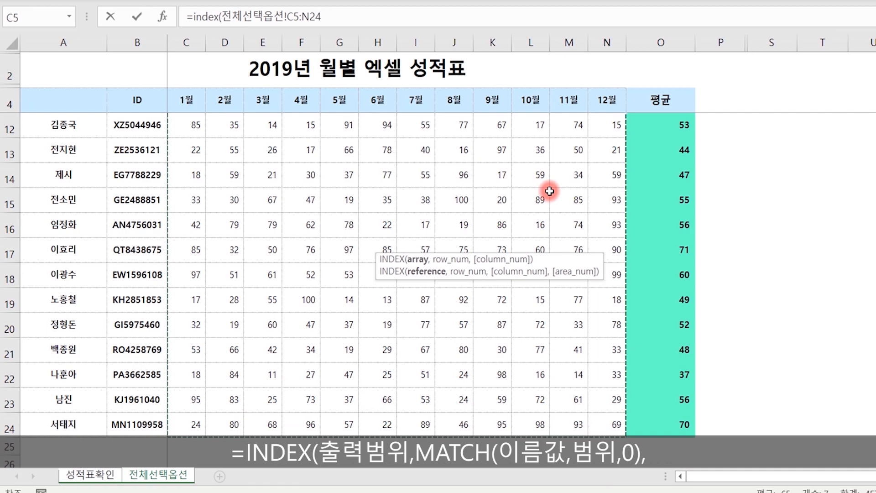
{"action": "left_click", "coordinate": [375, 9]}
{"action": "type", "text": ","}
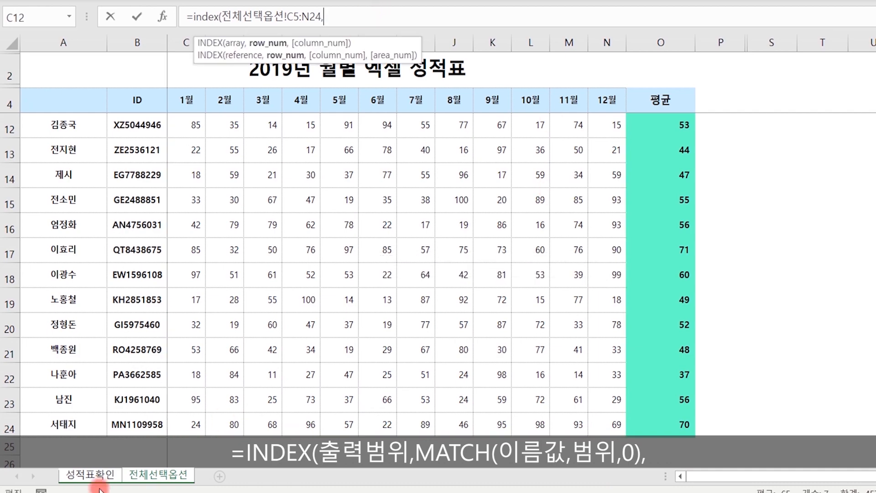
{"action": "left_click", "coordinate": [90, 475]}
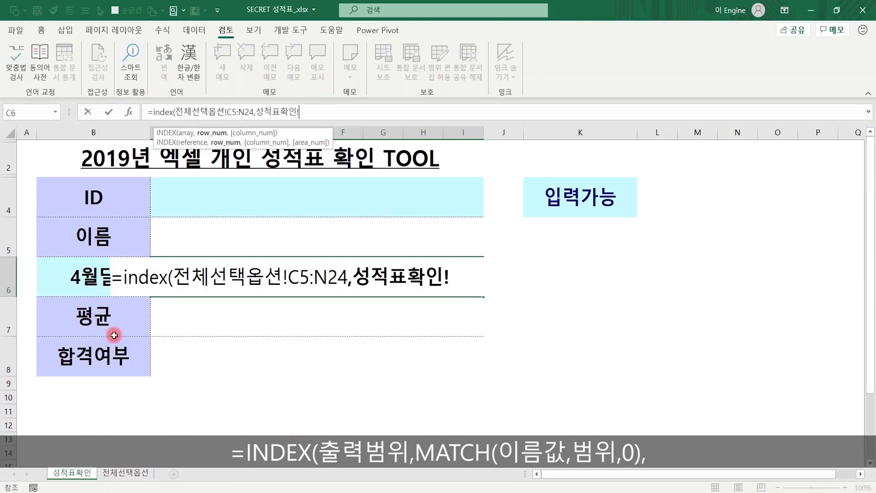
{"action": "key", "text": "BackSpace"}
{"action": "key", "text": "BackSpace"}
{"action": "key", "text": "BackSpace"}
{"action": "key", "text": "BackSpace"}
{"action": "key", "text": "BackSpace"}
{"action": "key", "text": "BackSpace"}
{"action": "type", "text": "match("}
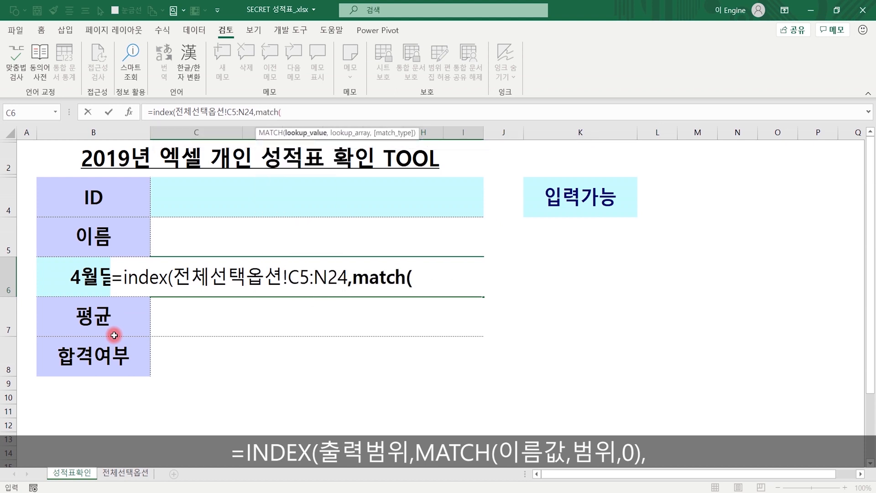
{"action": "left_click", "coordinate": [255, 195]}
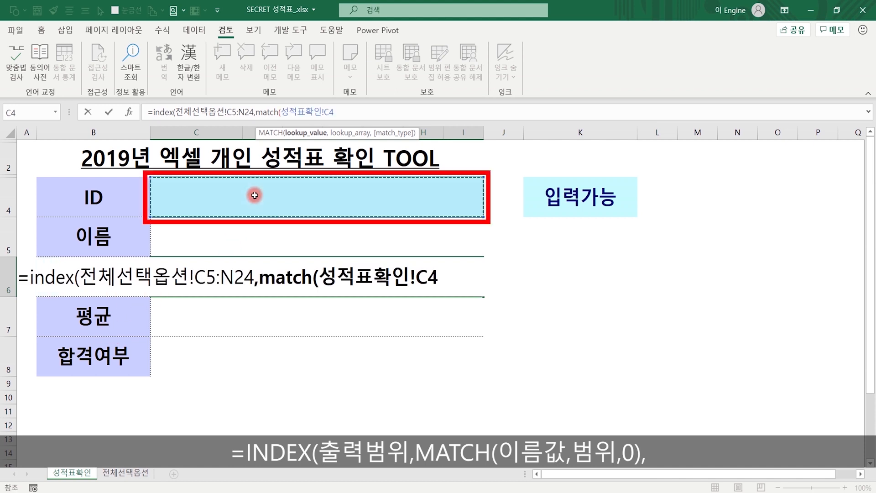
{"action": "left_click", "coordinate": [237, 234]}
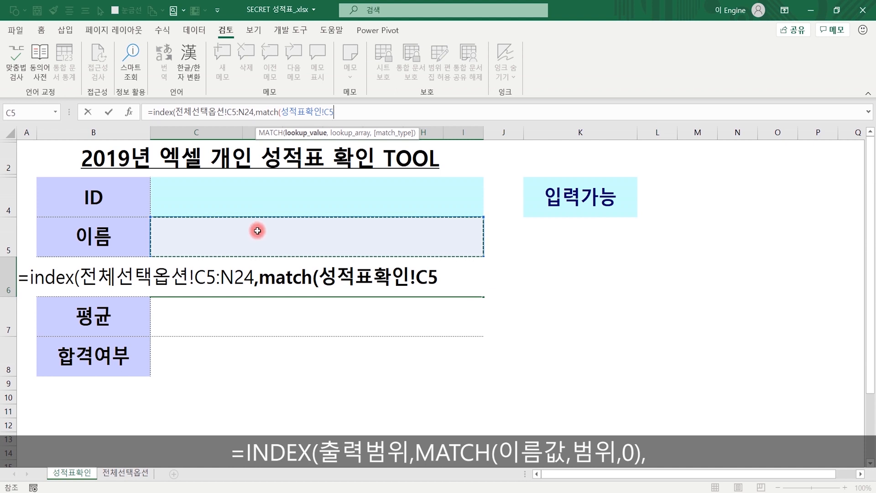
{"action": "left_click", "coordinate": [293, 197]}
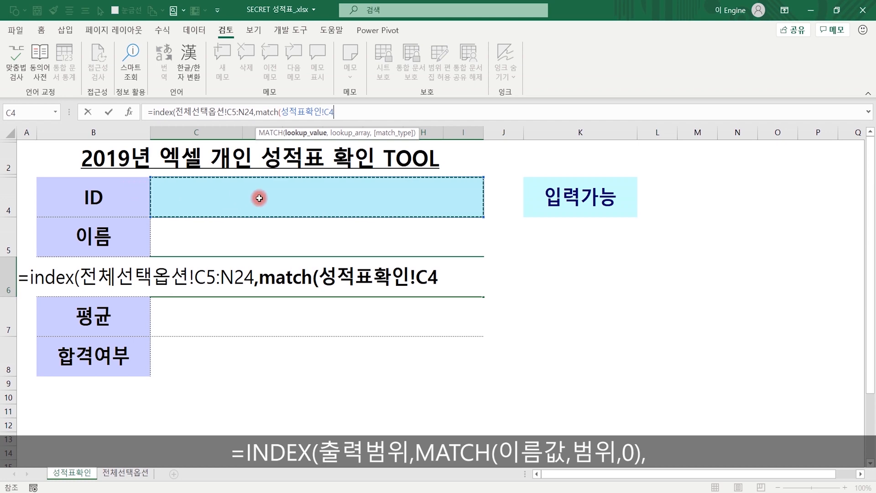
- Give the first MATCH lookup range 전체선택옵션!B5:B24 with exact match 0
{"action": "type", "text": ","}
{"action": "left_click", "coordinate": [124, 471]}
{"action": "scroll", "coordinate": [166, 127], "scroll_direction": "up", "scroll_amount": 3}
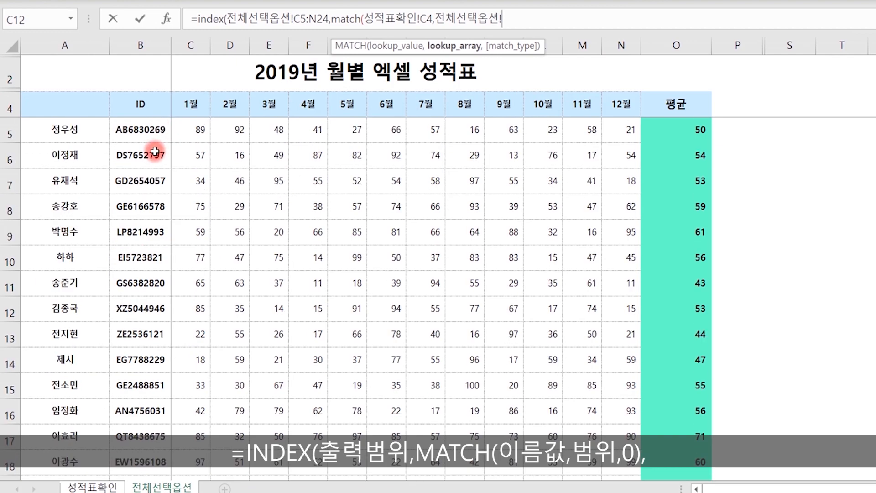
{"action": "left_click_drag", "start_coordinate": [137, 127], "coordinate": [150, 429]}
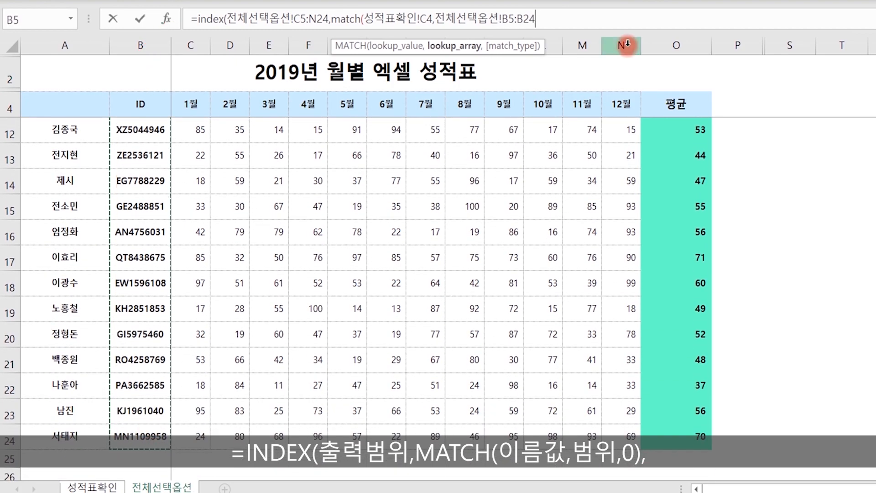
{"action": "type", "text": ",0"}
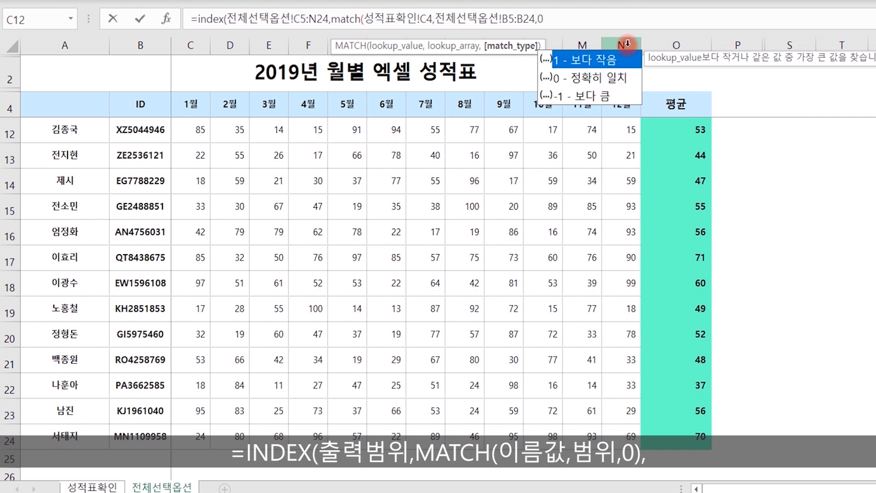
{"action": "type", "text": ")"}
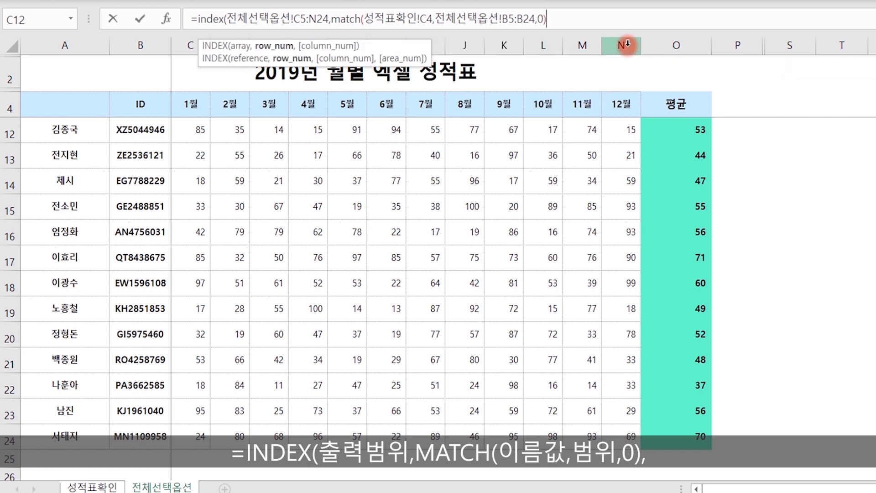
{"action": "type", "text": ","}
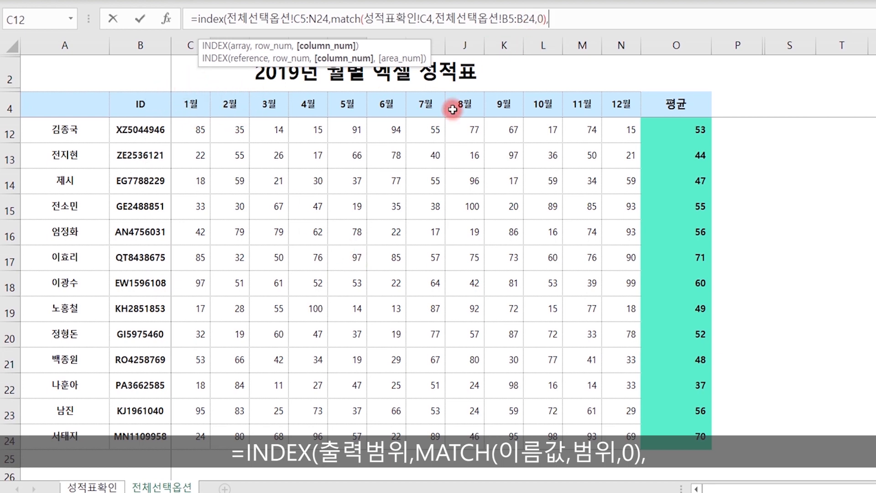
- Add MATCH(B6,전체선택옵션!C4:N4,0) as the column lookup and enter the April-score formula
{"action": "type", "text": "match("}
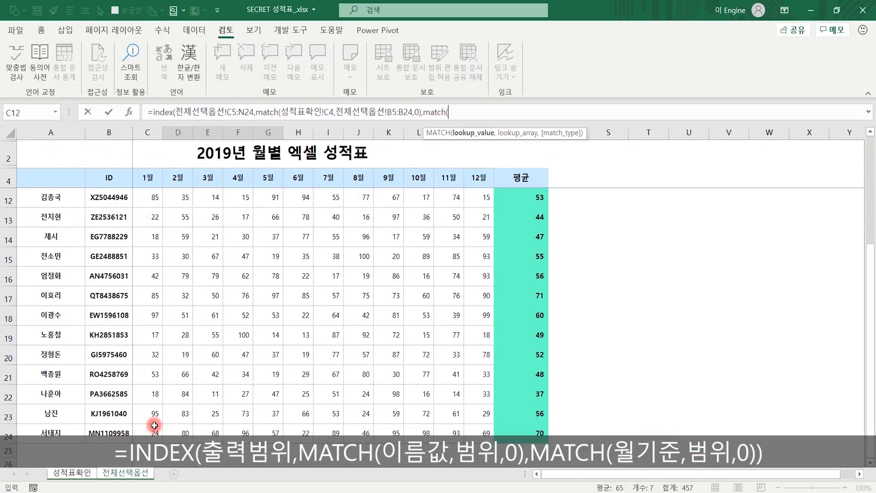
{"action": "left_click", "coordinate": [92, 487]}
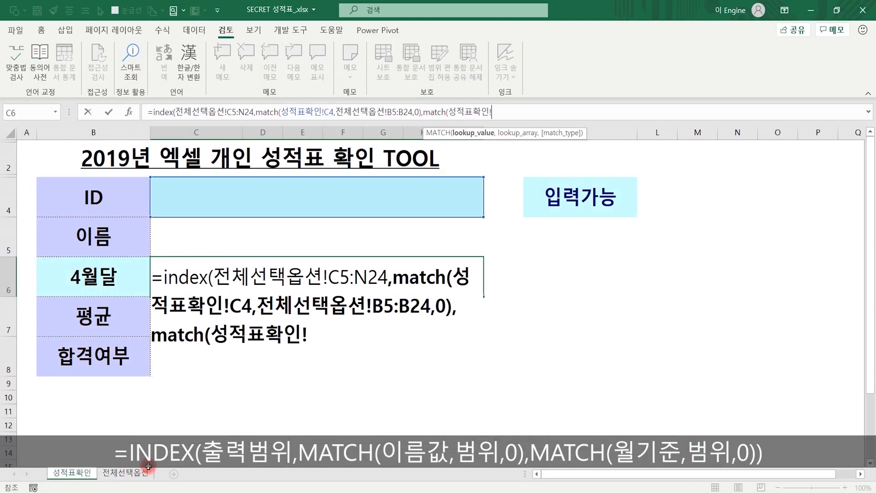
{"action": "left_click", "coordinate": [96, 271]}
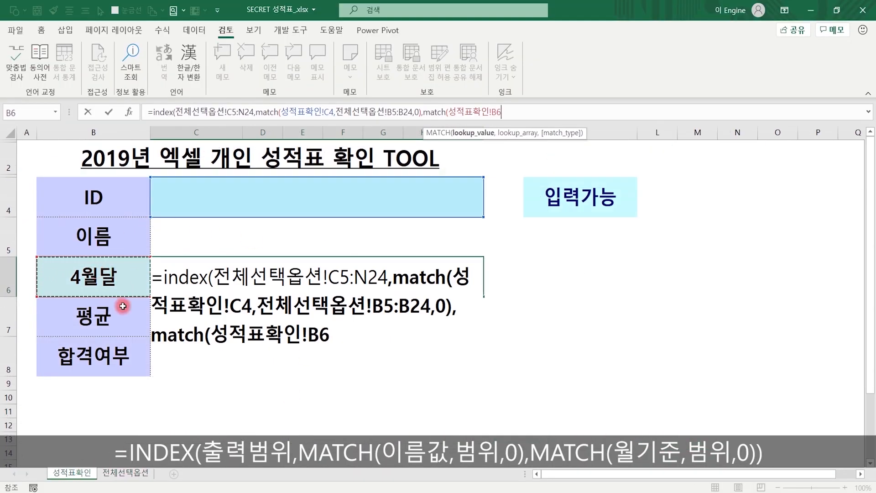
{"action": "type", "text": ","}
{"action": "left_click", "coordinate": [125, 472]}
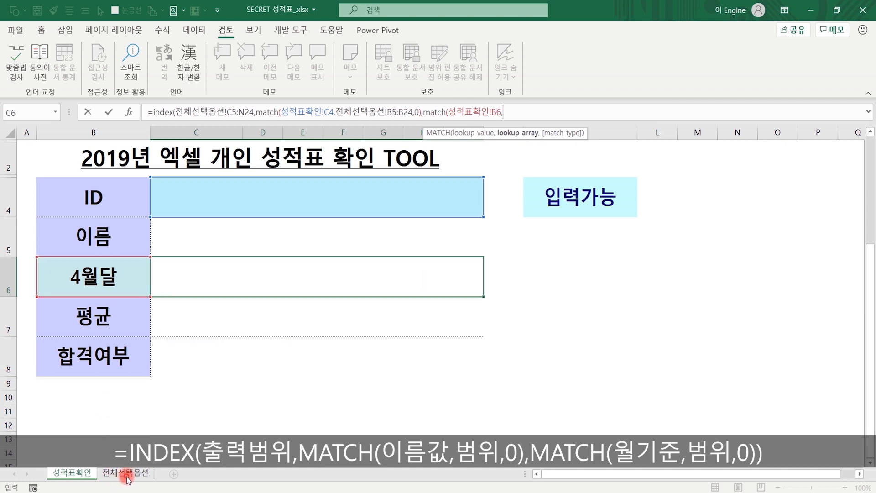
{"action": "left_click_drag", "start_coordinate": [147, 176], "coordinate": [225, 184]}
{"action": "mouse_move", "coordinate": [291, 113]}
{"action": "left_mouse_down"}
{"action": "mouse_move", "coordinate": [460, 117]}
{"action": "mouse_move", "coordinate": [616, 103]}
{"action": "left_mouse_up"}
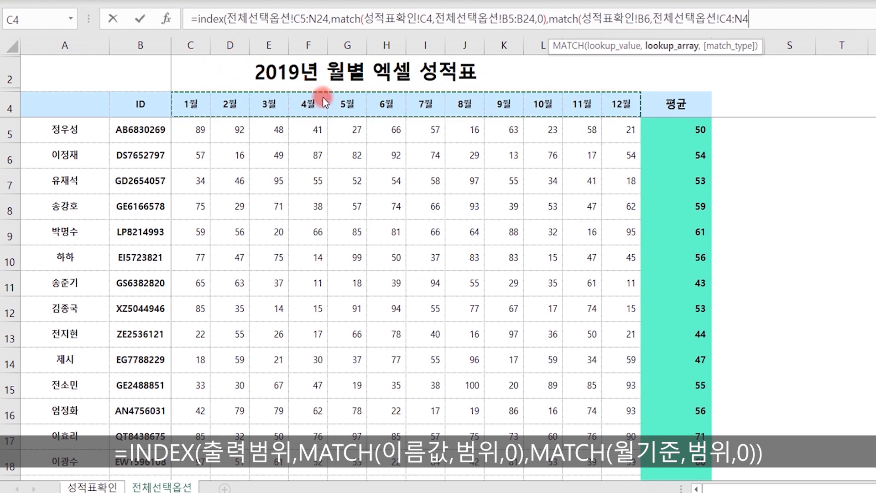
{"action": "type", "text": ","}
{"action": "scroll", "coordinate": [593, 103], "scroll_direction": "down", "scroll_amount": 2}
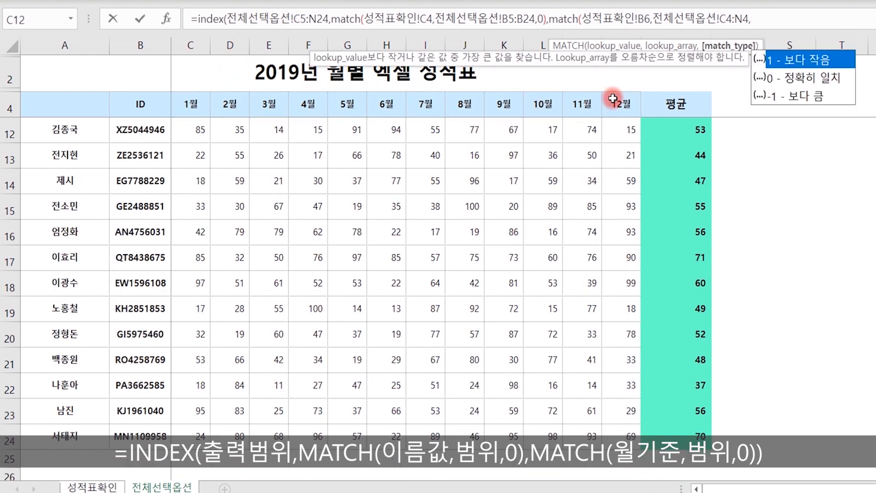
{"action": "type", "text": "0))"}
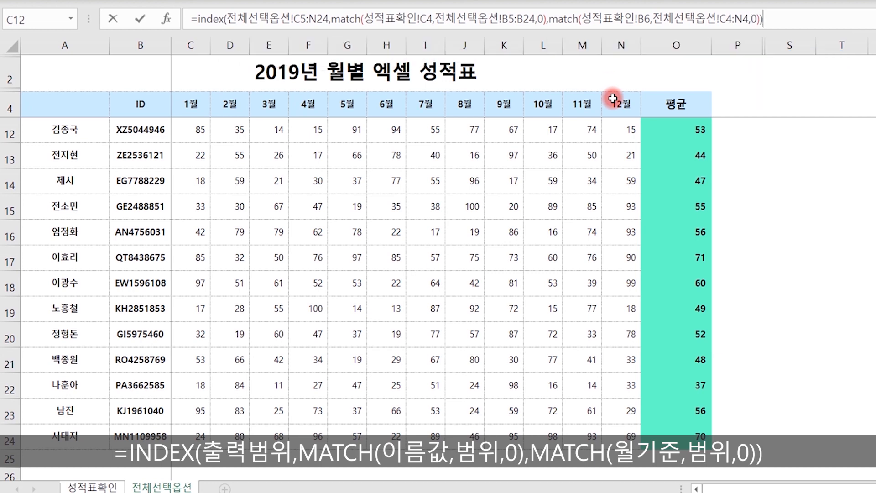
{"action": "key", "text": "Return"}
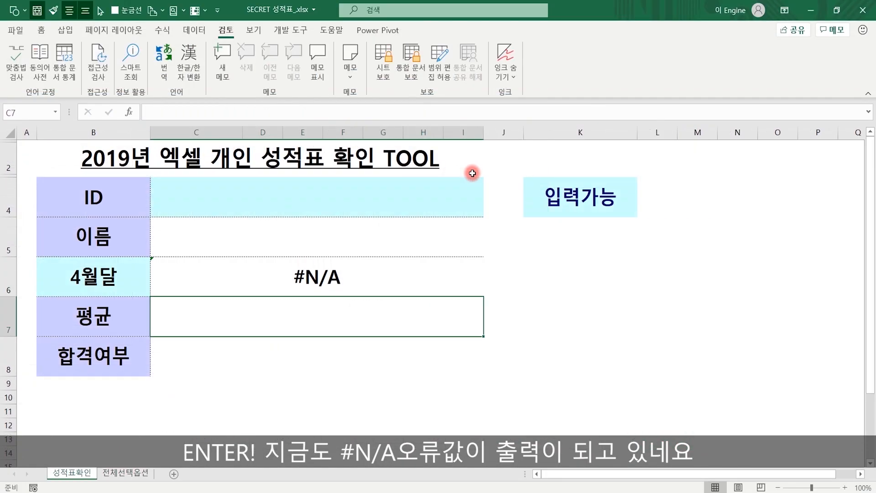
{"action": "key", "text": "Up"}
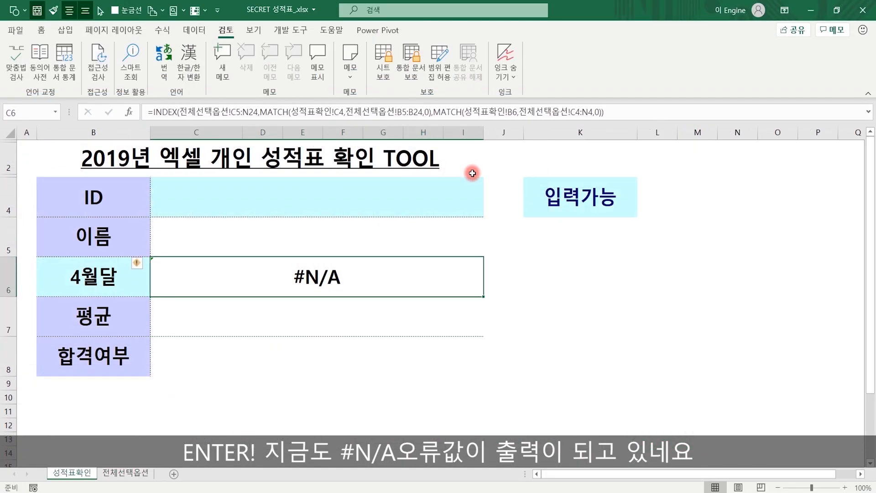
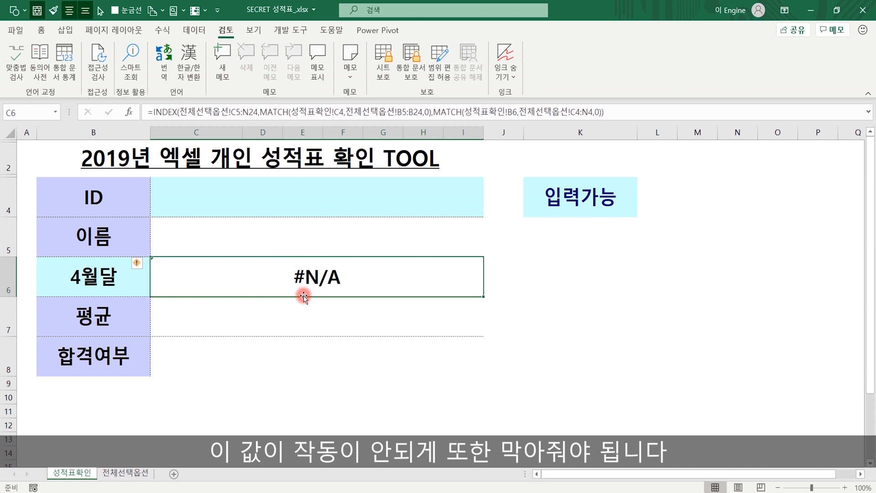
- Wrap the C6 4월달 lookup formula in IF(C4="*","",…) so an asterisk ID returns blank
{"action": "left_click", "coordinate": [153, 112]}
{"action": "type", "text": "I"}
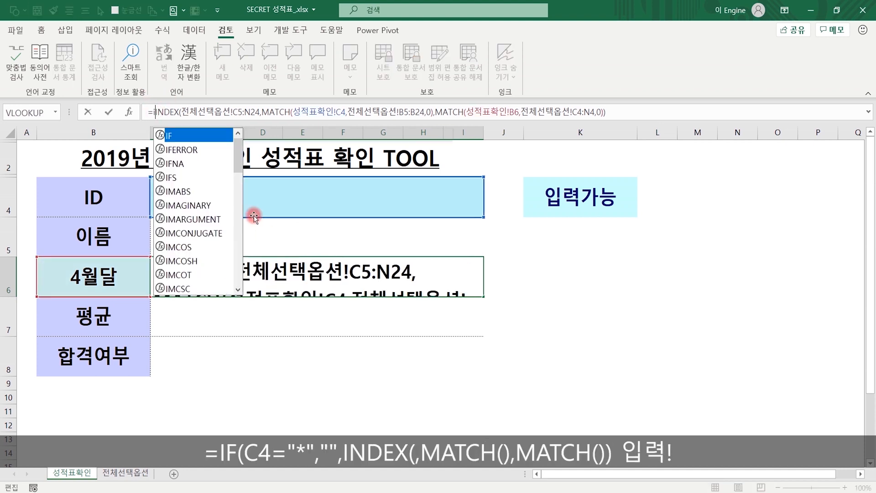
{"action": "type", "text": "f("}
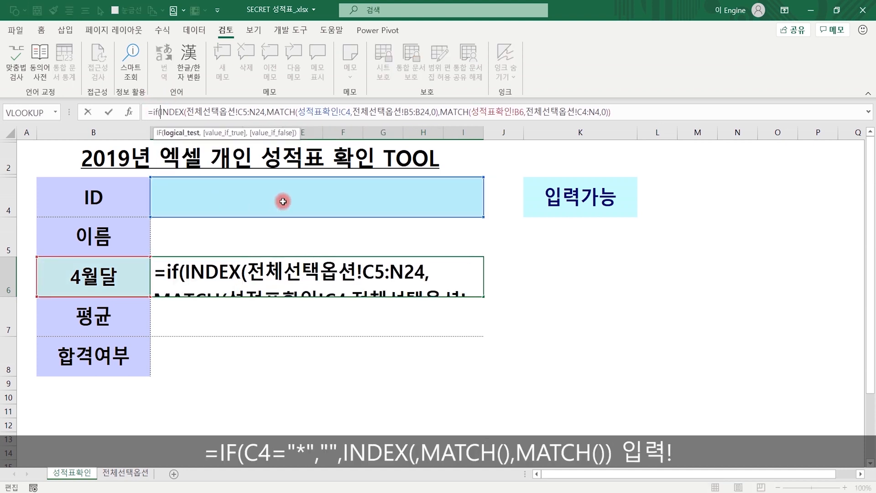
{"action": "left_click", "coordinate": [282, 201]}
{"action": "type", "text": "="}
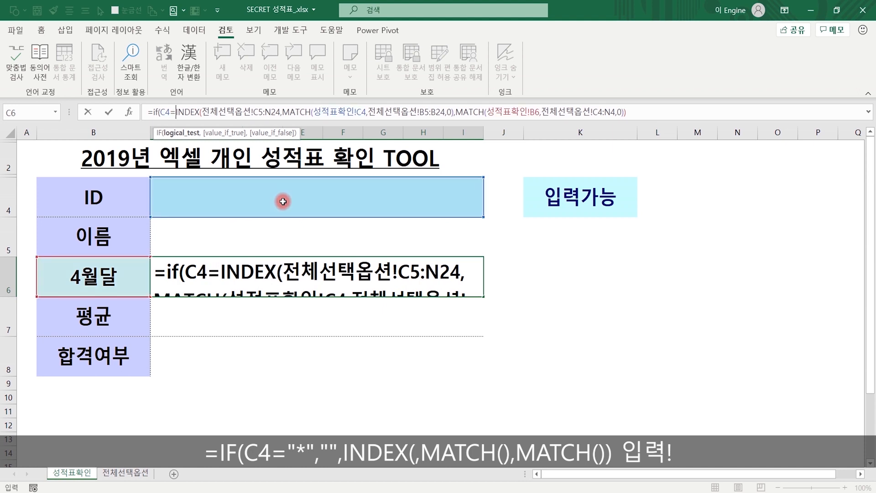
{"action": "type", "text": "\"*"}
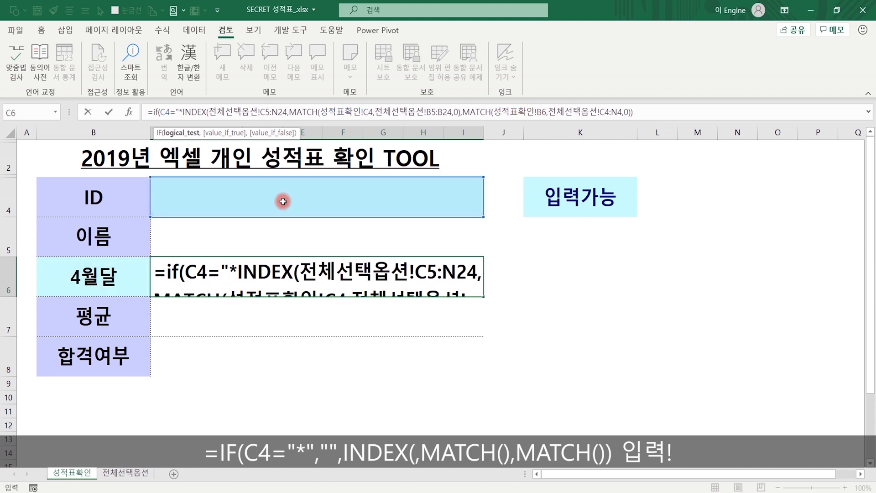
{"action": "type", "text": "\""}
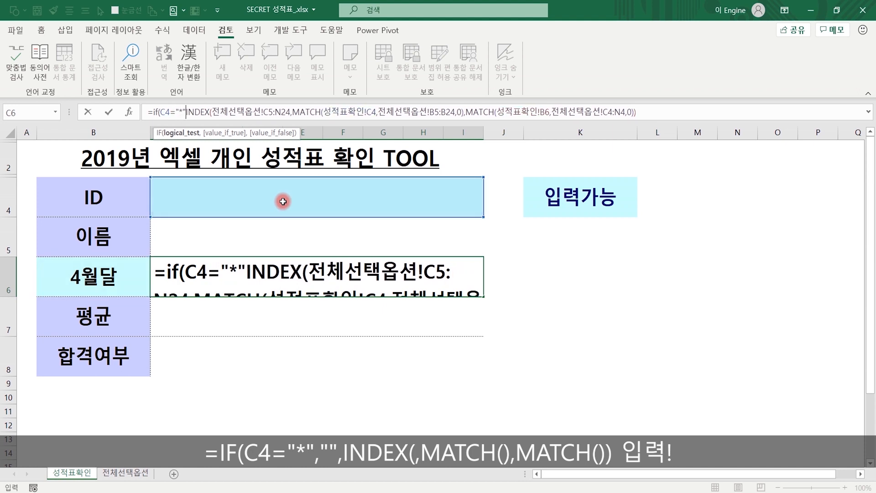
{"action": "type", "text": ",\"\""}
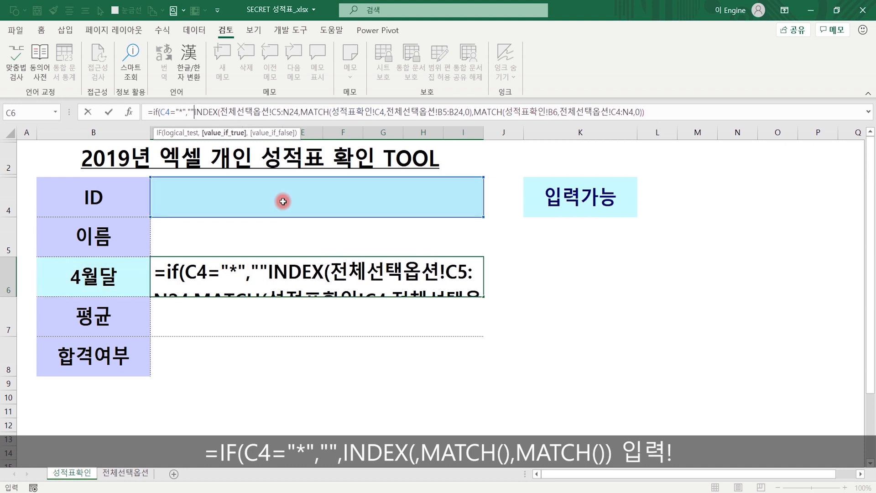
{"action": "type", "text": ","}
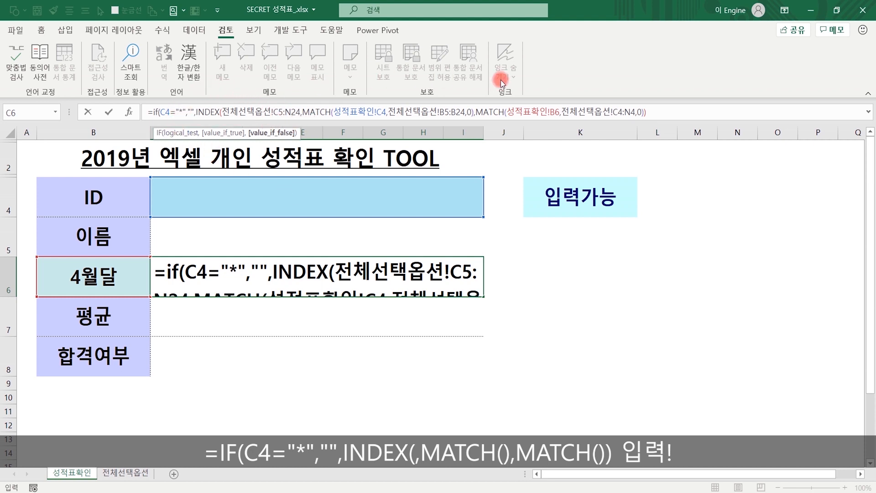
{"action": "left_click", "coordinate": [700, 111]}
{"action": "type", "text": ")"}
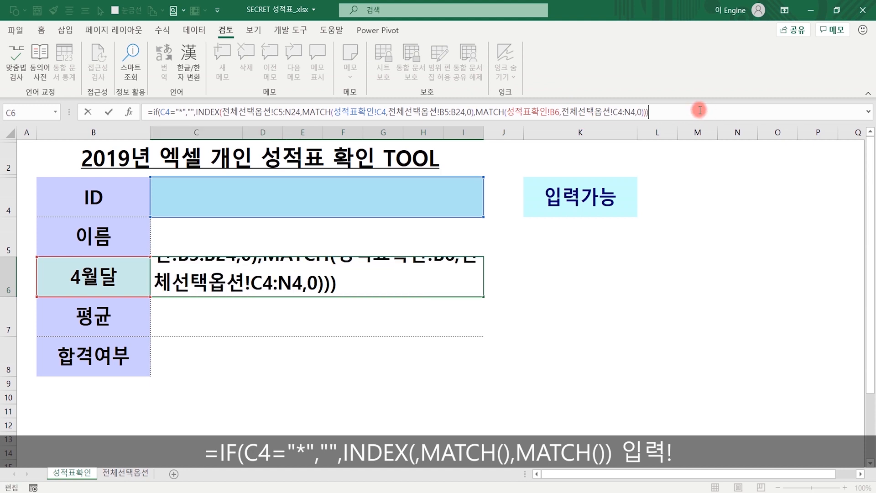
- Wrap the C6 formula in IFERROR(…,"") and commit it
{"action": "left_click", "coordinate": [153, 112]}
{"action": "type", "text": "IFERROR("}
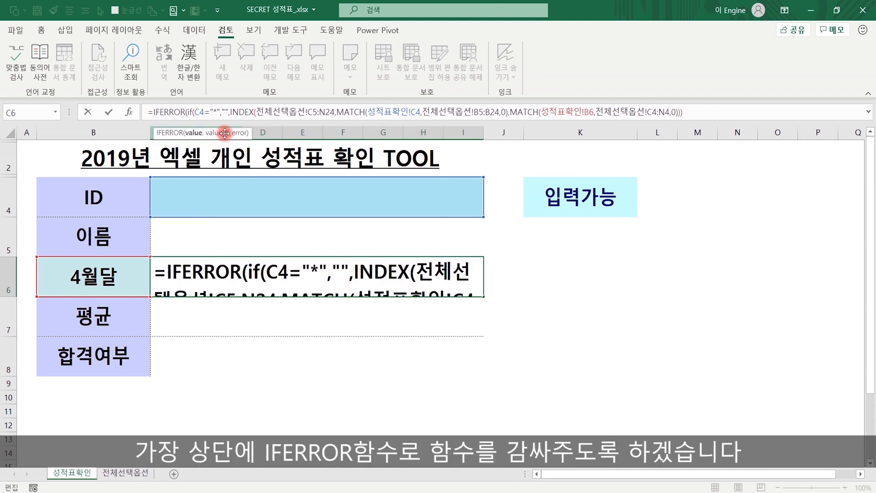
{"action": "key", "text": "End"}
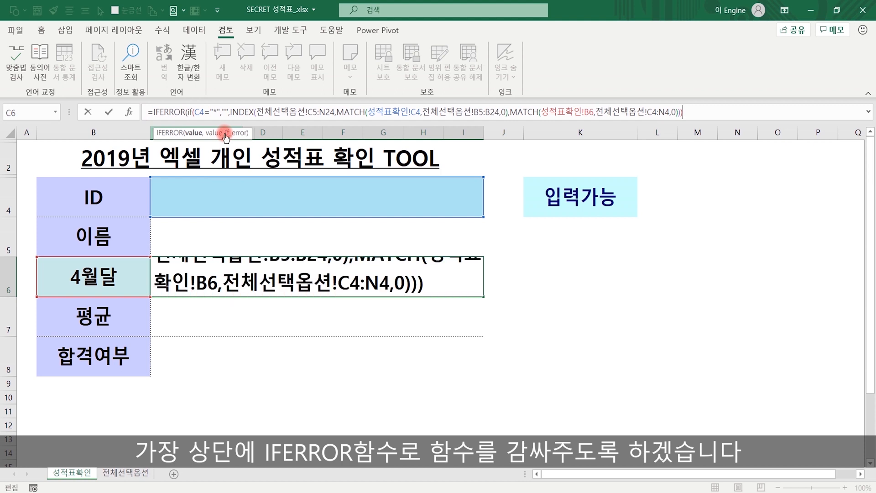
{"action": "type", "text": ",\"\""}
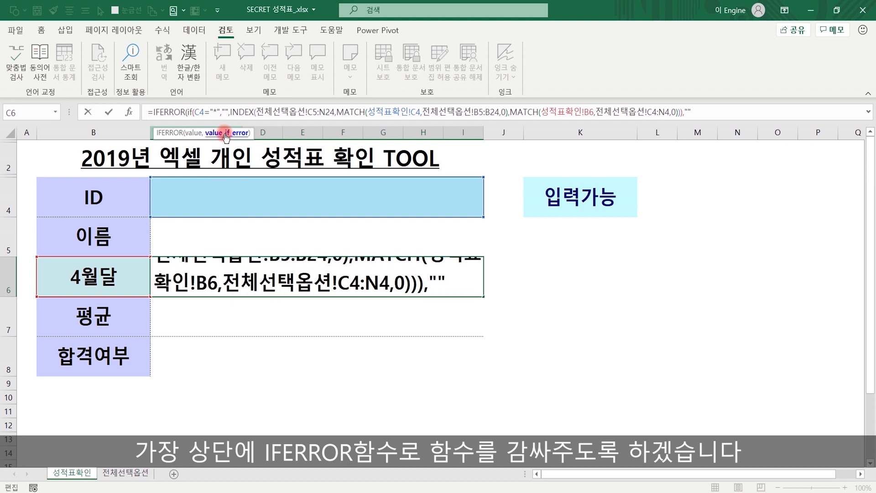
{"action": "type", "text": ")"}
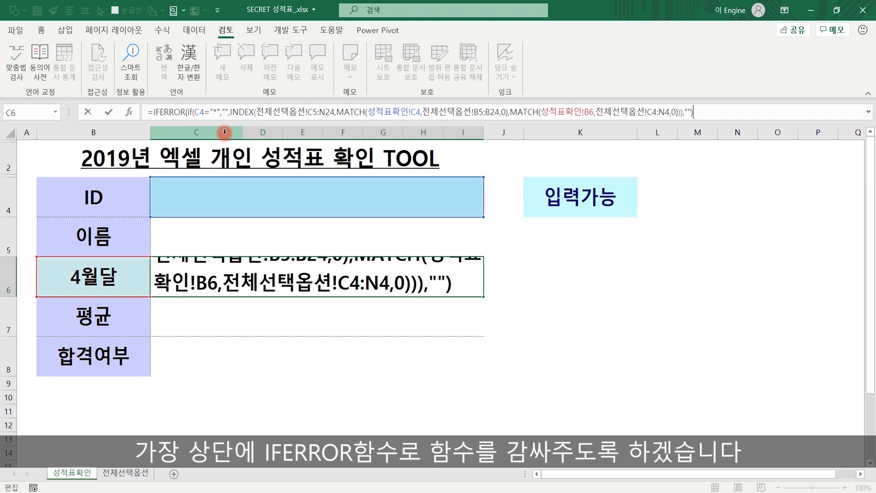
{"action": "key", "text": "Return"}
- Test with * as the ID in C4, then clear C4 and move to the 평균 cell C7
{"action": "key", "text": "Up"}
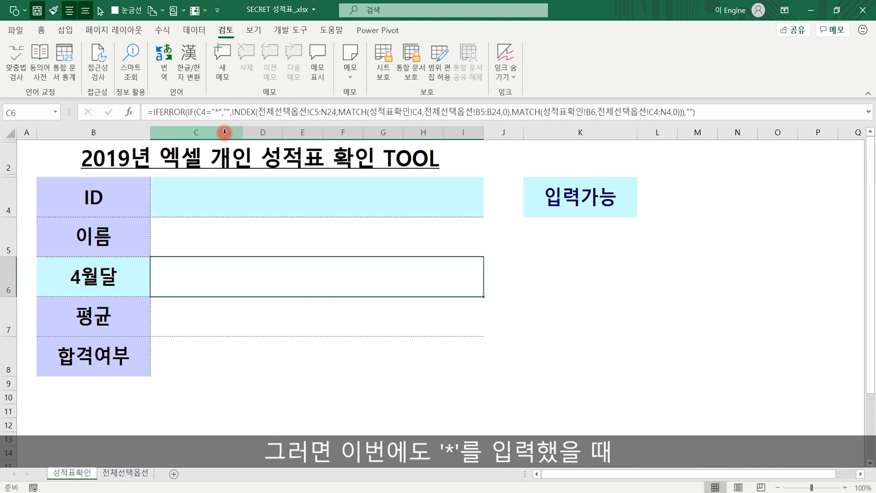
{"action": "key", "text": "Up"}
{"action": "key", "text": "Up"}
{"action": "type", "text": "*"}
{"action": "key", "text": "Return"}
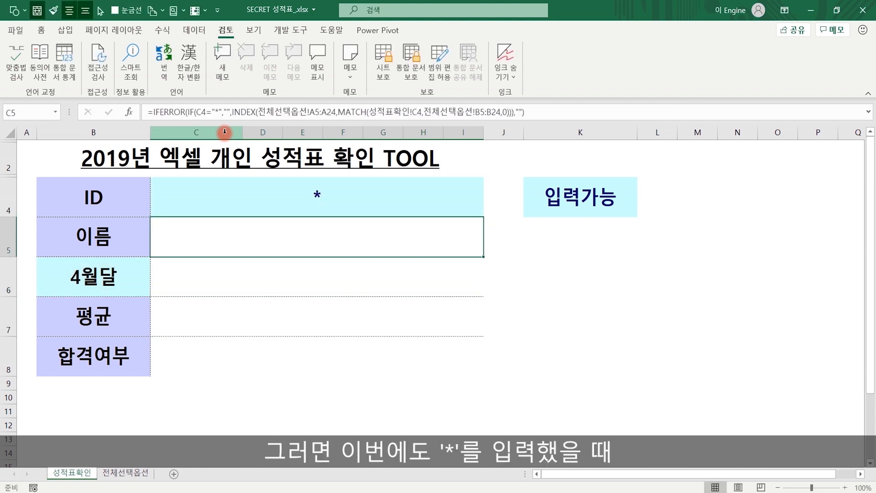
{"action": "key", "text": "Down"}
{"action": "key", "text": "Up"}
{"action": "key", "text": "Up"}
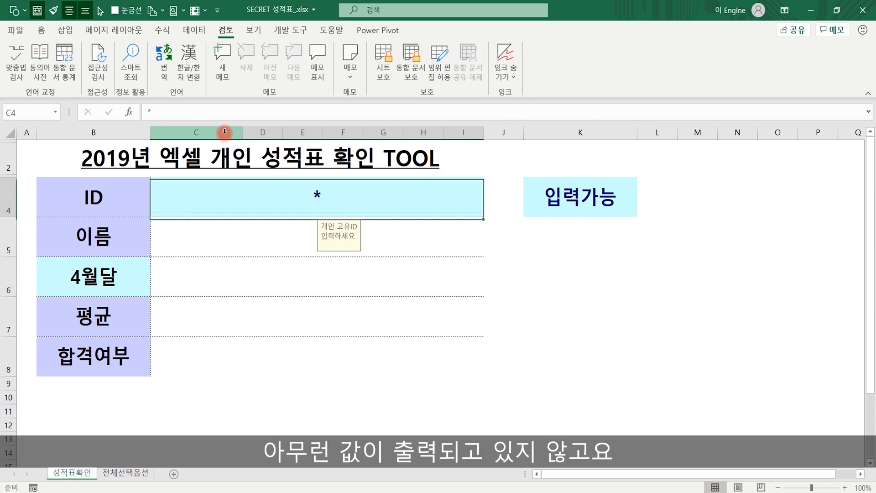
{"action": "key", "text": "Delete"}
{"action": "key", "text": "Down"}
{"action": "key", "text": "Down"}
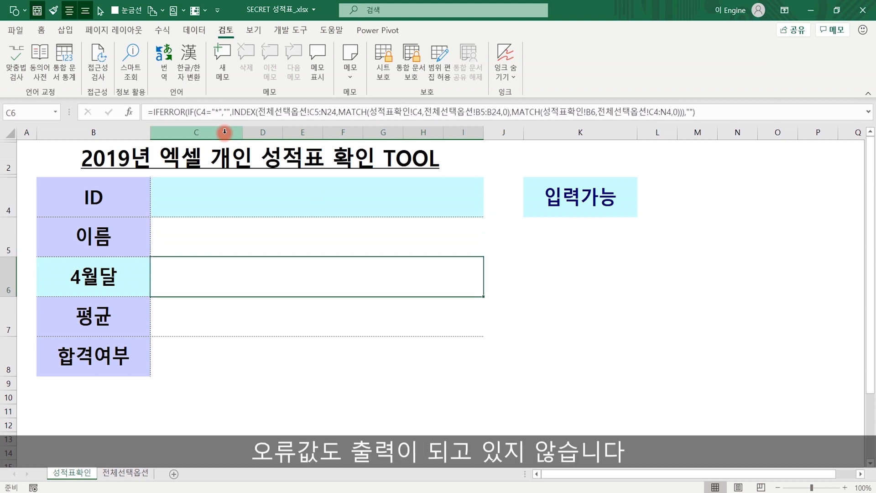
{"action": "key", "text": "Down"}
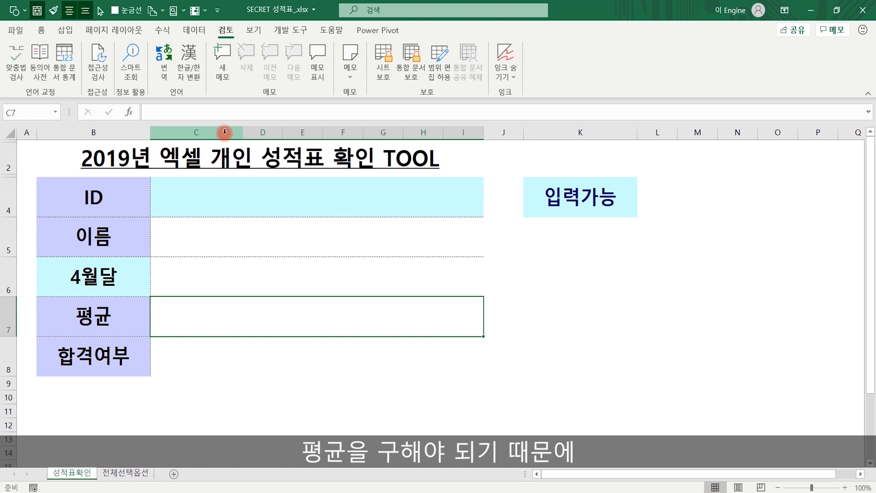
- Start C7 with =AVERAGE(OFFSET( and take its reference from the 전체선택옵션 sheet
{"action": "type", "text": "=aver"}
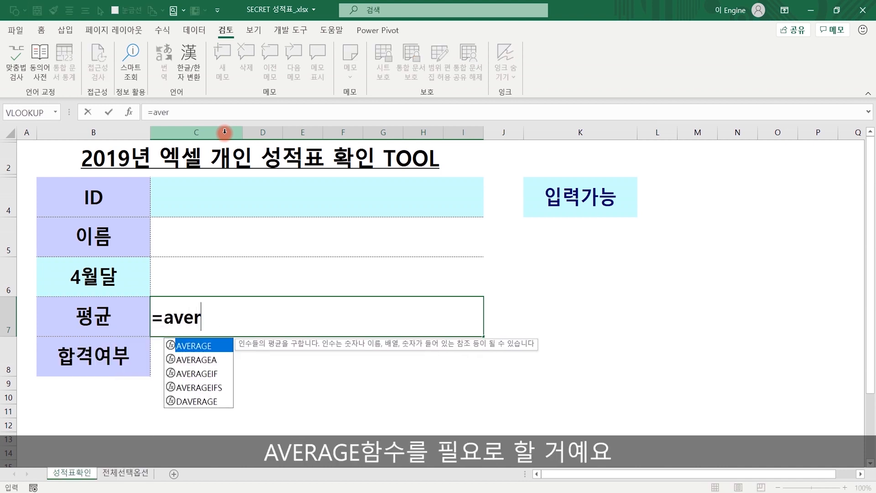
{"action": "key", "text": "Tab"}
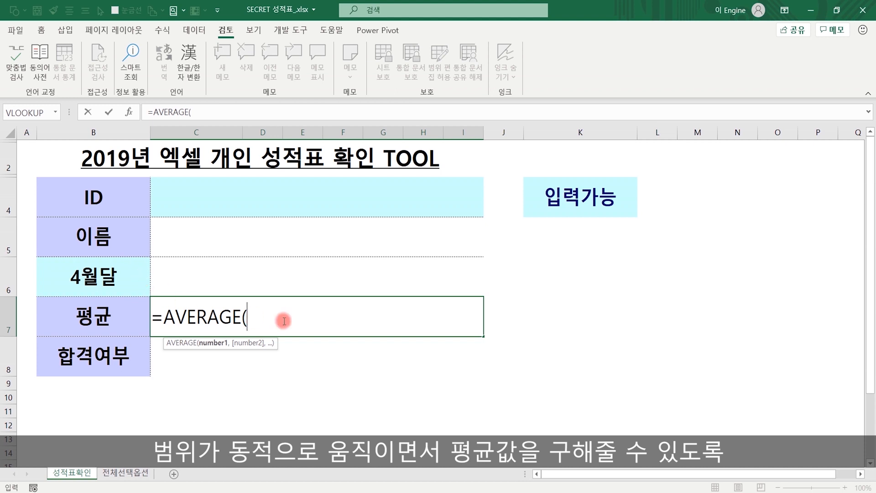
{"action": "left_click", "coordinate": [265, 319]}
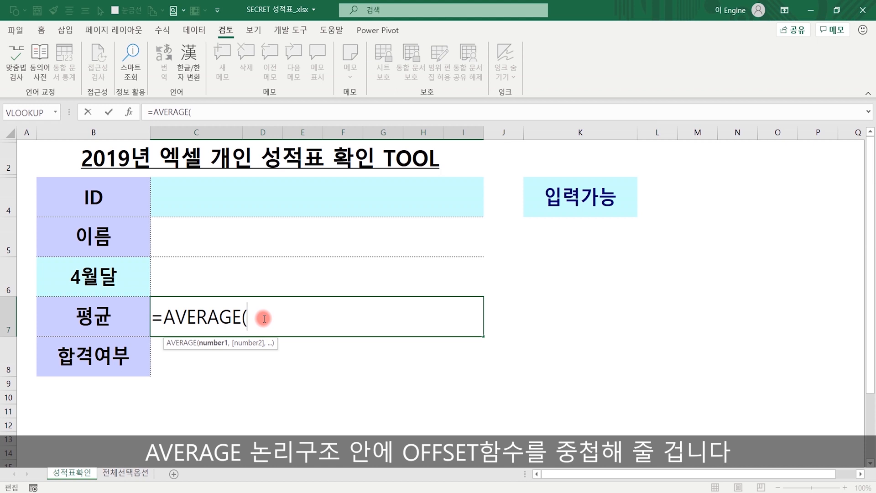
{"action": "type", "text": "off"}
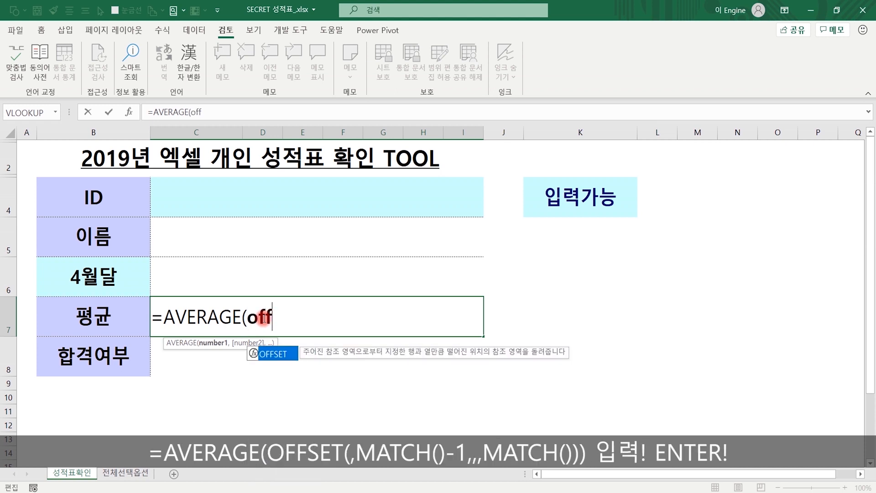
{"action": "type", "text": "s"}
{"action": "key", "text": "Tab"}
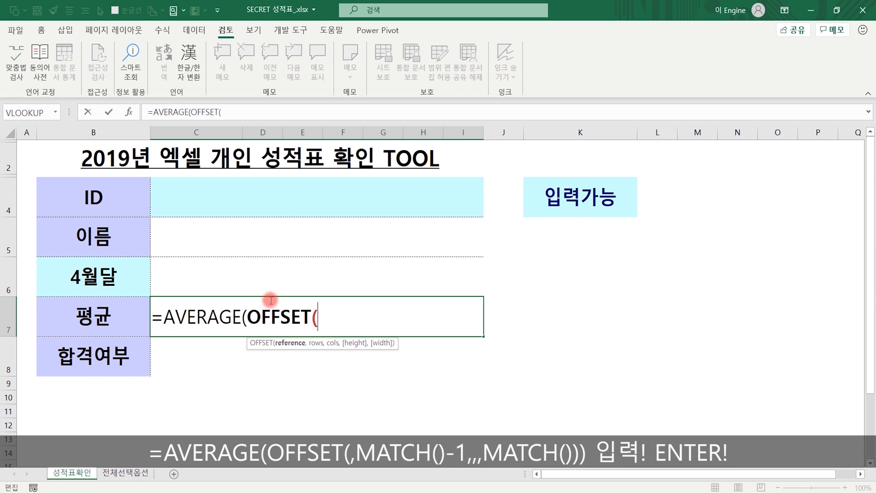
{"action": "left_click", "coordinate": [130, 472]}
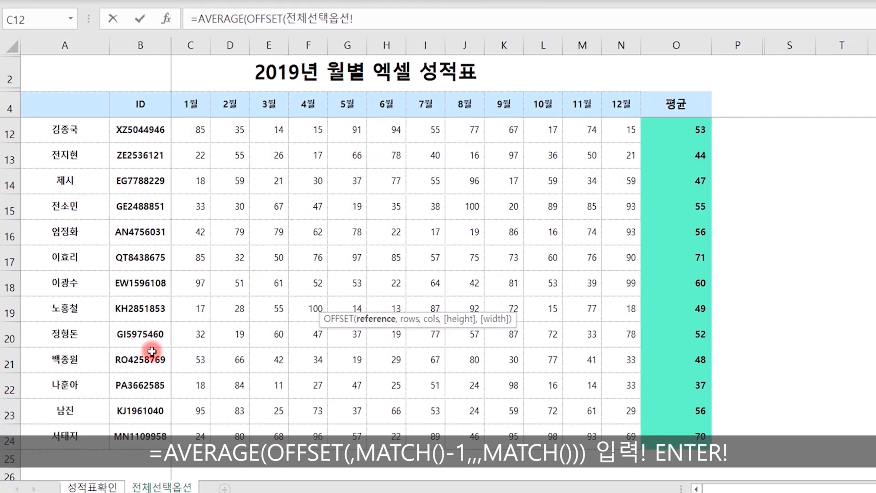
- Add the comma after the OFFSET reference 전체선택옵션!$C$5, annotating the student rows on screen
{"action": "scroll", "coordinate": [229, 140], "scroll_direction": "up", "scroll_amount": 2}
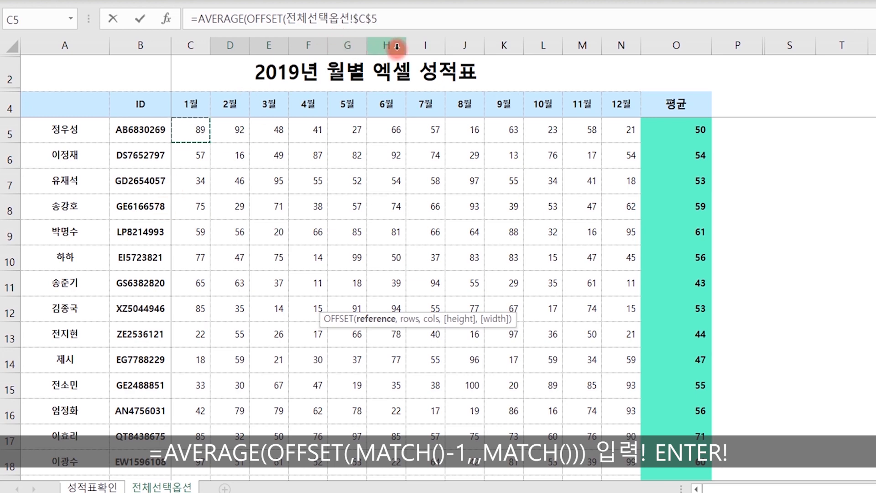
{"action": "left_click", "coordinate": [391, 18]}
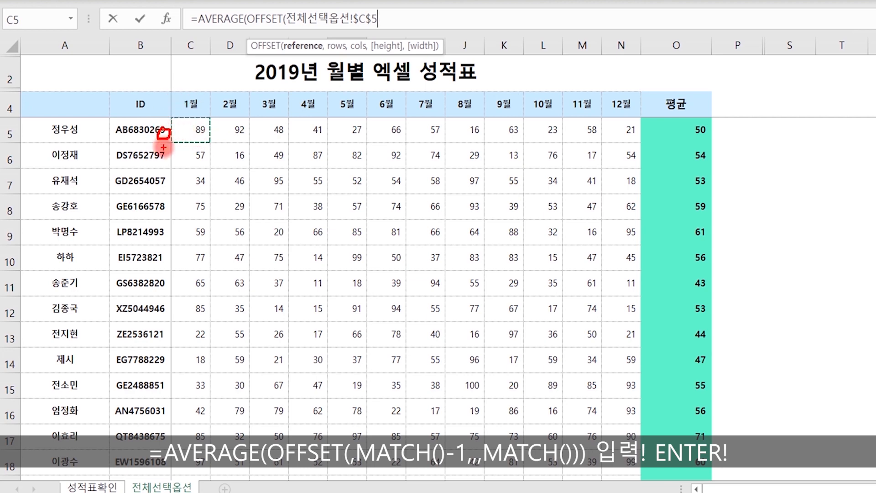
{"action": "mouse_move", "coordinate": [155, 180]}
{"action": "left_mouse_down"}
{"action": "mouse_move", "coordinate": [164, 181]}
{"action": "mouse_move", "coordinate": [157, 189]}
{"action": "left_mouse_up"}
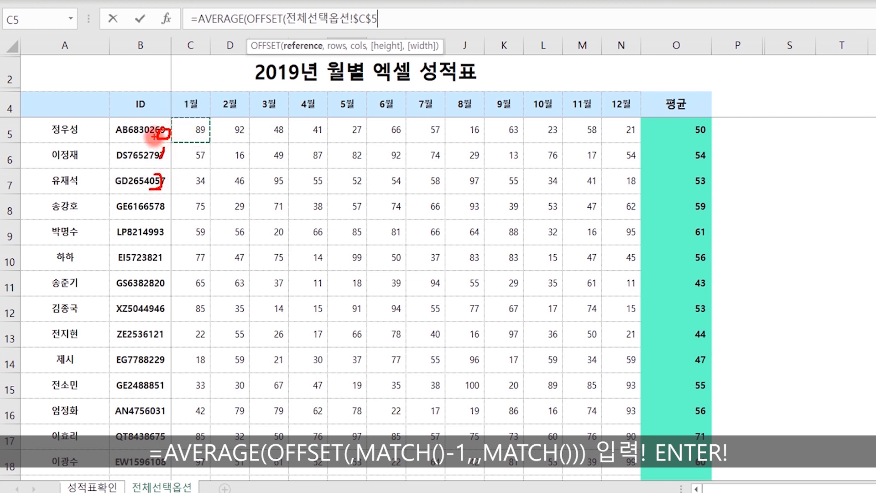
{"action": "key", "text": "Escape"}
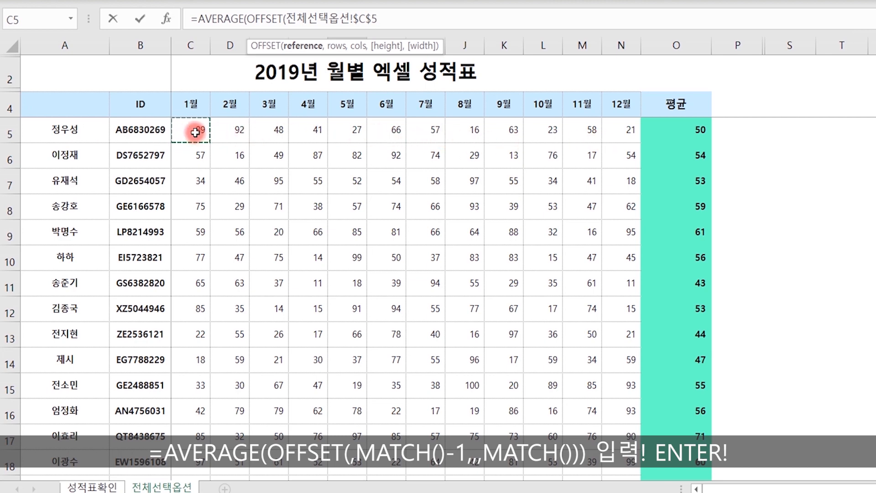
{"action": "type", "text": ","}
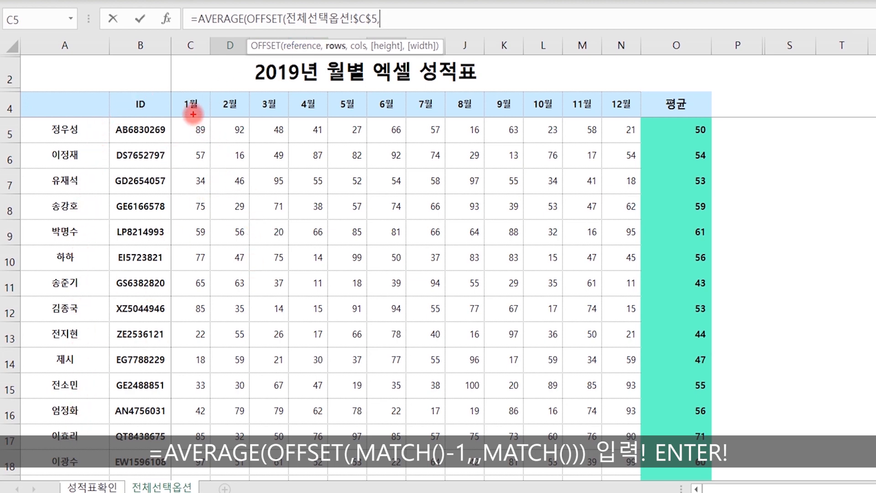
{"action": "left_click_drag", "start_coordinate": [172, 114], "coordinate": [330, 149]}
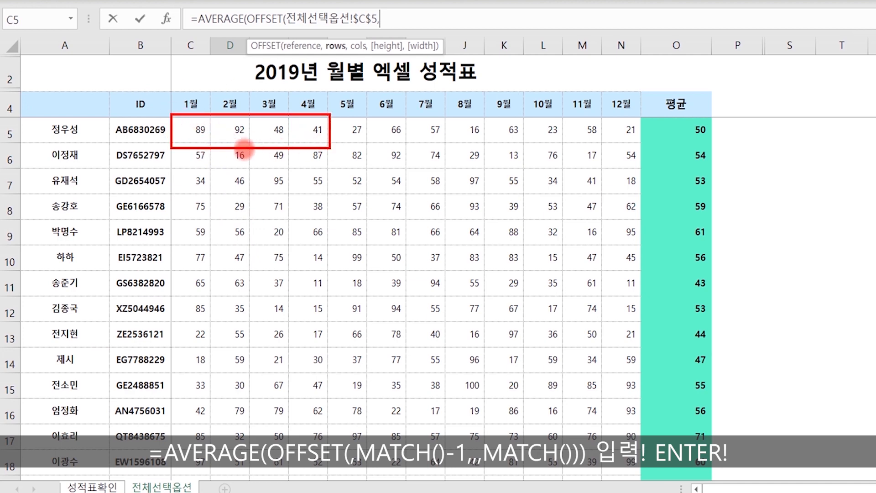
{"action": "mouse_move", "coordinate": [87, 131]}
{"action": "left_mouse_down"}
{"action": "mouse_move", "coordinate": [71, 166]}
{"action": "mouse_move", "coordinate": [51, 297]}
{"action": "mouse_move", "coordinate": [80, 458]}
{"action": "left_mouse_up"}
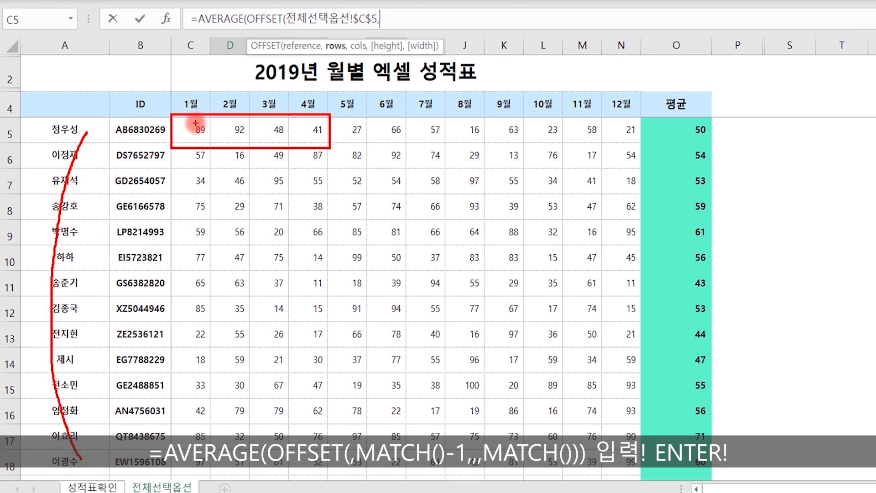
{"action": "mouse_move", "coordinate": [201, 142]}
{"action": "left_mouse_down"}
{"action": "mouse_move", "coordinate": [190, 137]}
{"action": "mouse_move", "coordinate": [200, 117]}
{"action": "mouse_move", "coordinate": [201, 141]}
{"action": "left_mouse_up"}
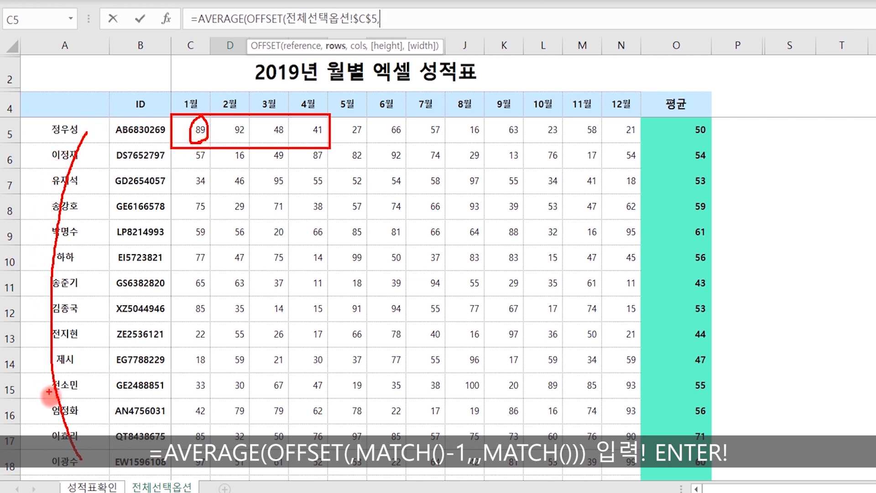
{"action": "key", "text": "Escape"}
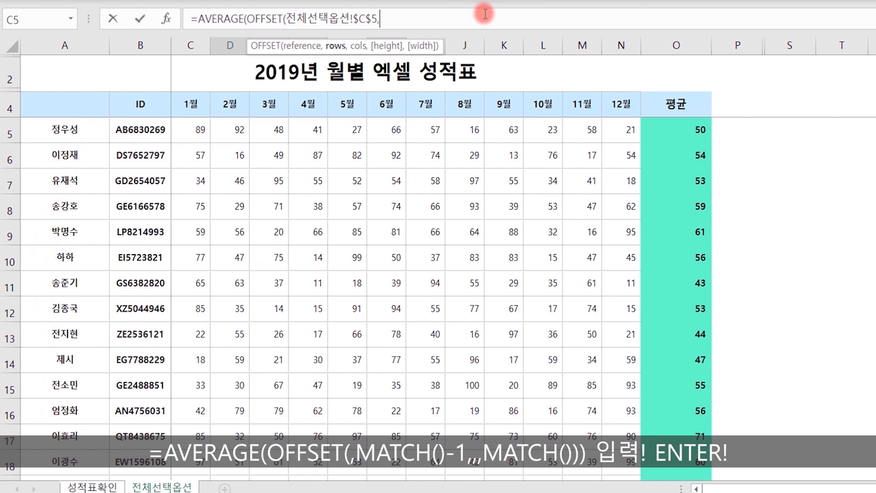
- Set the row offset to MATCH(성적표확인!C4,전체선택옵션!B5:B24,0)-1
{"action": "type", "text": "match("}
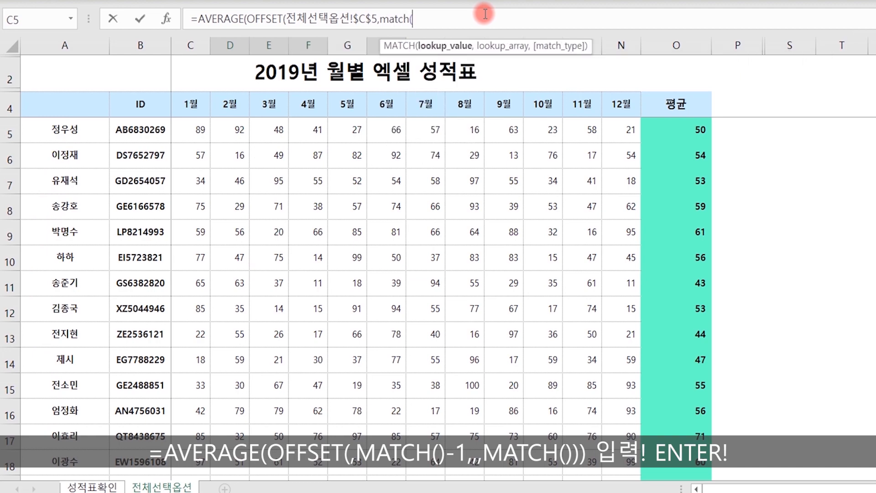
{"action": "left_click", "coordinate": [105, 485]}
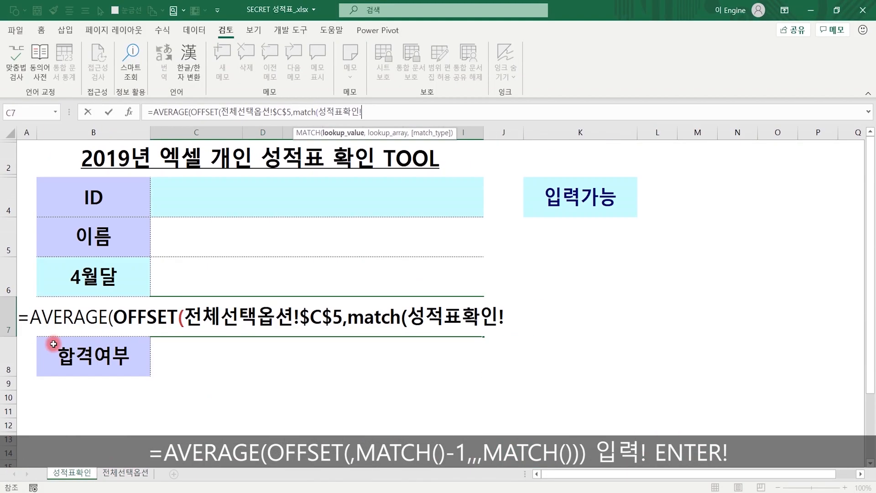
{"action": "left_click", "coordinate": [256, 199]}
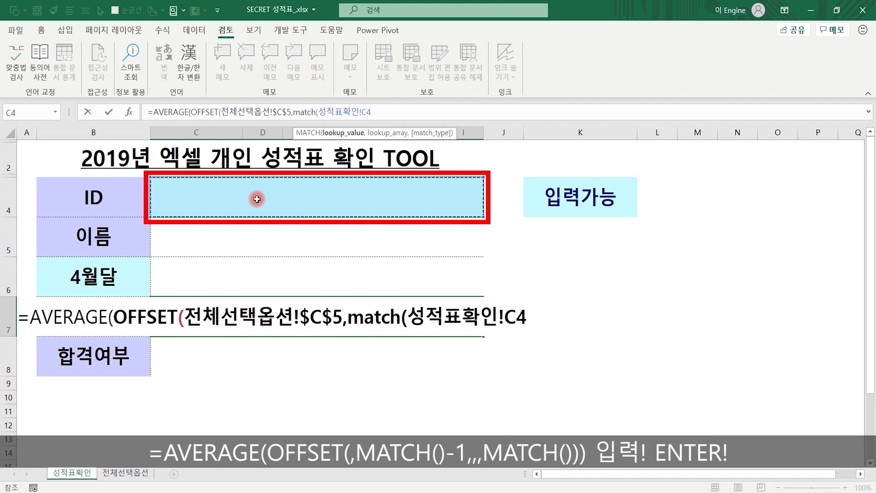
{"action": "type", "text": ","}
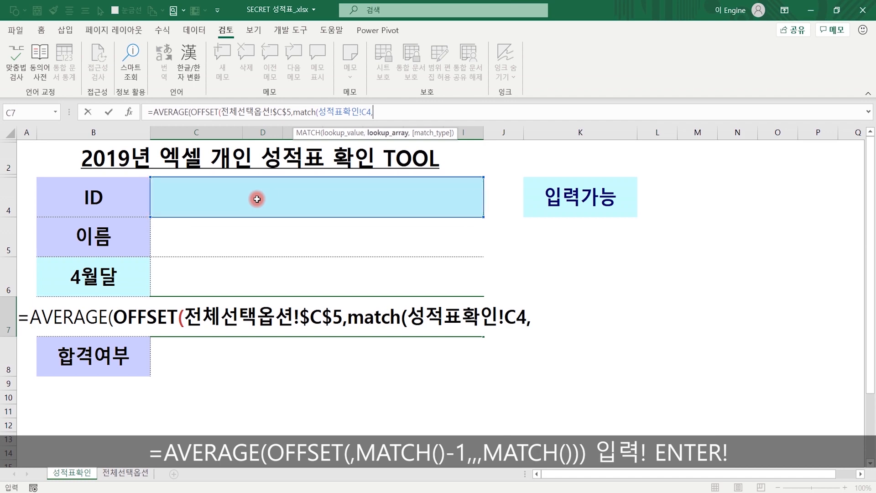
{"action": "left_click", "coordinate": [128, 474]}
{"action": "left_click_drag", "start_coordinate": [114, 197], "coordinate": [125, 456]}
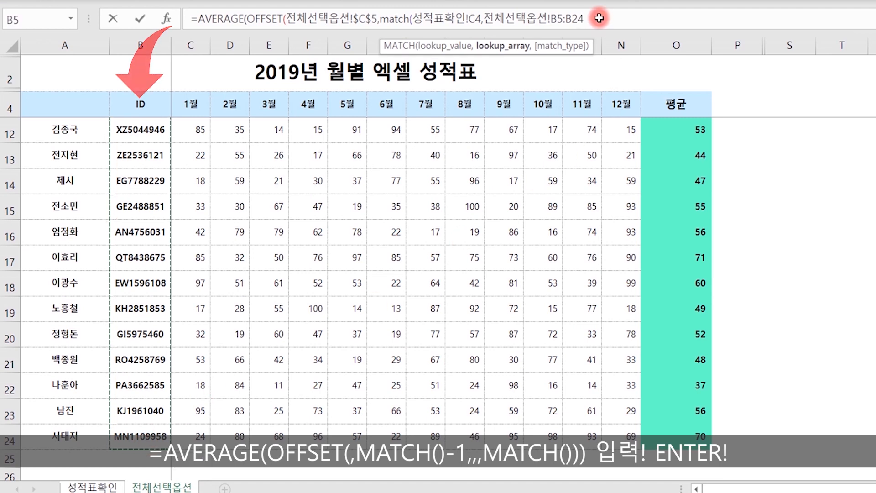
{"action": "type", "text": ","}
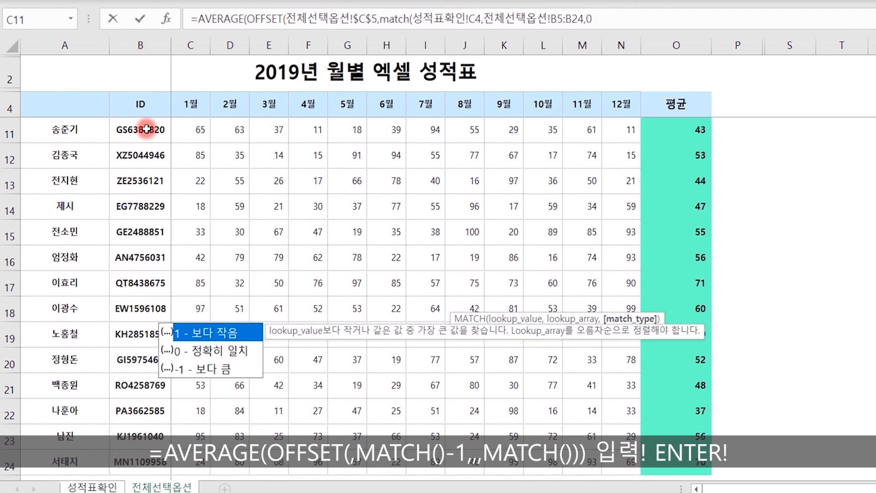
{"action": "type", "text": "0),"}
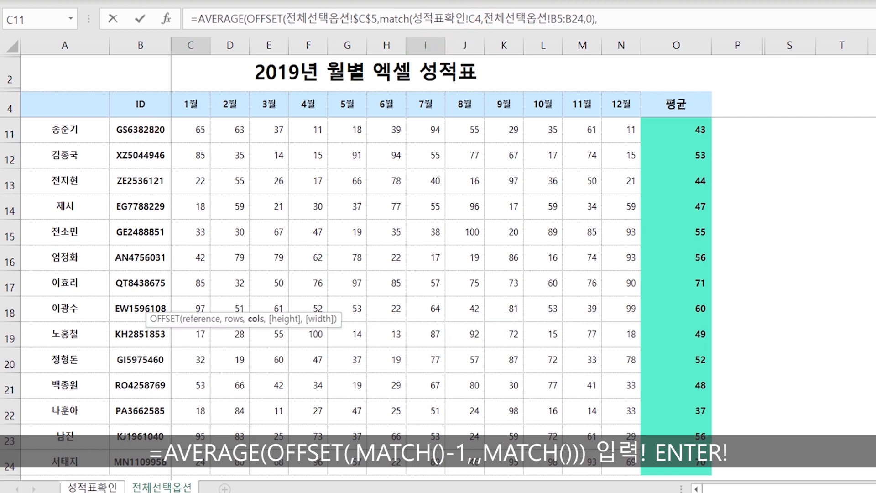
{"action": "key", "text": "BackSpace"}
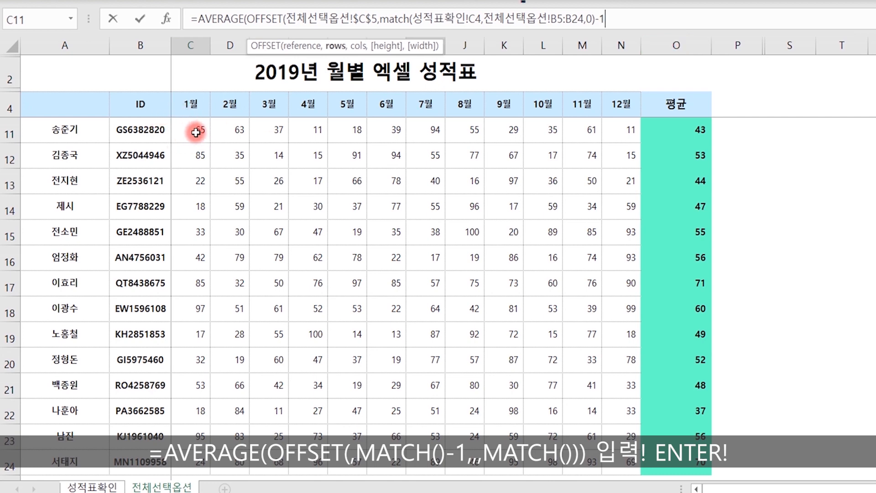
- Leave the OFFSET cols argument empty after -1, annotating the explanation on screen
{"action": "scroll", "coordinate": [141, 182], "scroll_direction": "up", "scroll_amount": 2}
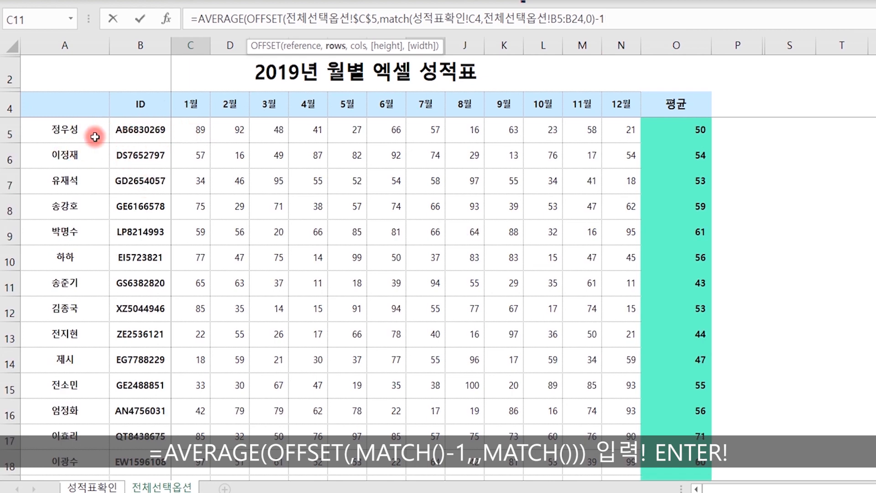
{"action": "left_click_drag", "start_coordinate": [98, 121], "coordinate": [90, 143]}
{"action": "mouse_move", "coordinate": [182, 124]}
{"action": "left_mouse_down"}
{"action": "mouse_move", "coordinate": [171, 137]}
{"action": "mouse_move", "coordinate": [177, 123]}
{"action": "left_mouse_up"}
{"action": "left_click_drag", "start_coordinate": [104, 129], "coordinate": [118, 132]}
{"action": "left_click_drag", "start_coordinate": [123, 120], "coordinate": [119, 141]}
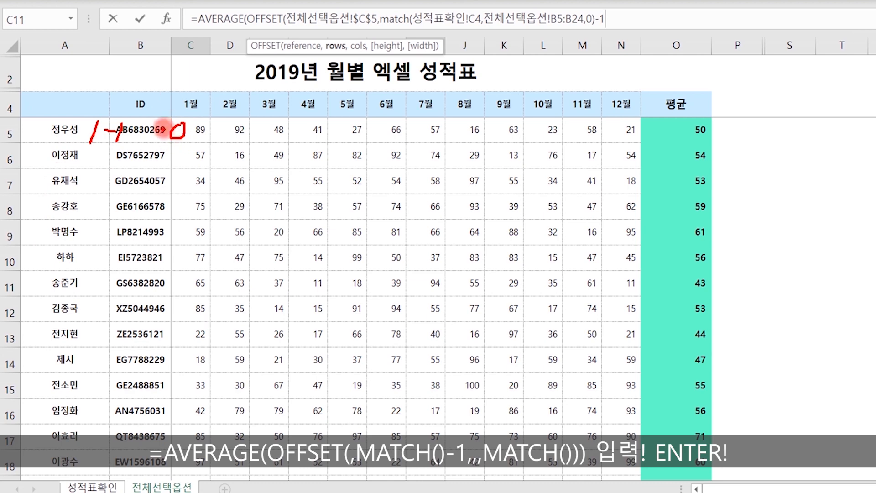
{"action": "left_click_drag", "start_coordinate": [142, 130], "coordinate": [151, 141]}
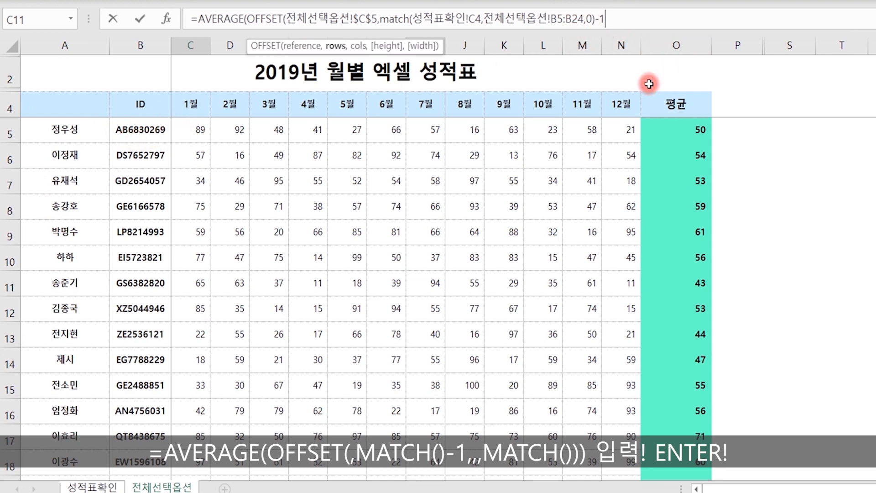
{"action": "type", "text": ","}
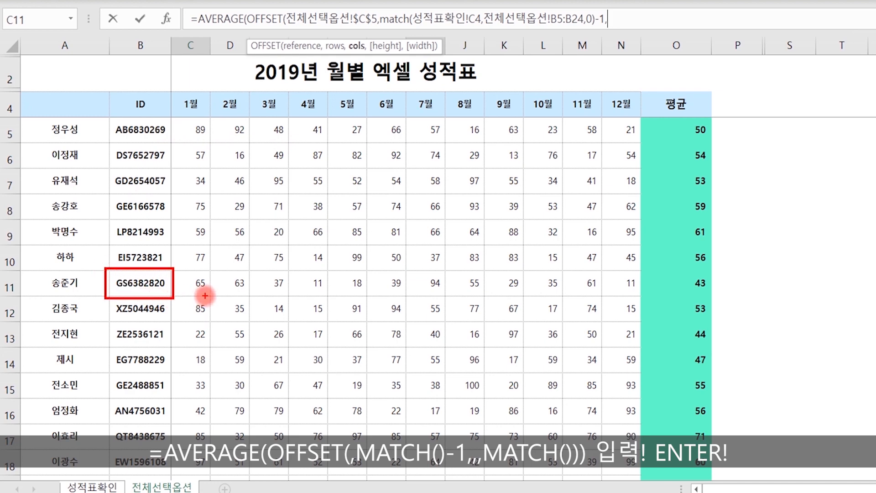
{"action": "mouse_move", "coordinate": [184, 277]}
{"action": "left_mouse_down"}
{"action": "mouse_move", "coordinate": [212, 287]}
{"action": "mouse_move", "coordinate": [204, 295]}
{"action": "left_mouse_up"}
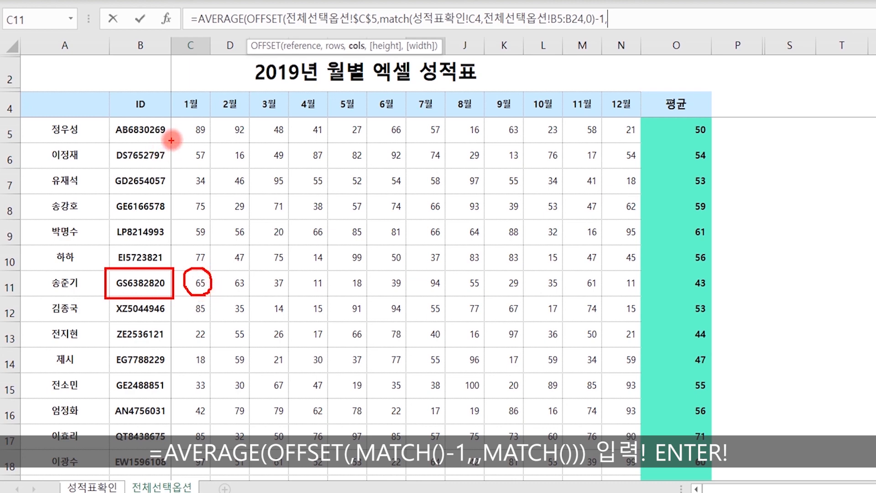
{"action": "mouse_move", "coordinate": [183, 131]}
{"action": "left_mouse_down"}
{"action": "mouse_move", "coordinate": [157, 228]}
{"action": "mouse_move", "coordinate": [174, 281]}
{"action": "mouse_move", "coordinate": [162, 281]}
{"action": "mouse_move", "coordinate": [174, 264]}
{"action": "left_mouse_up"}
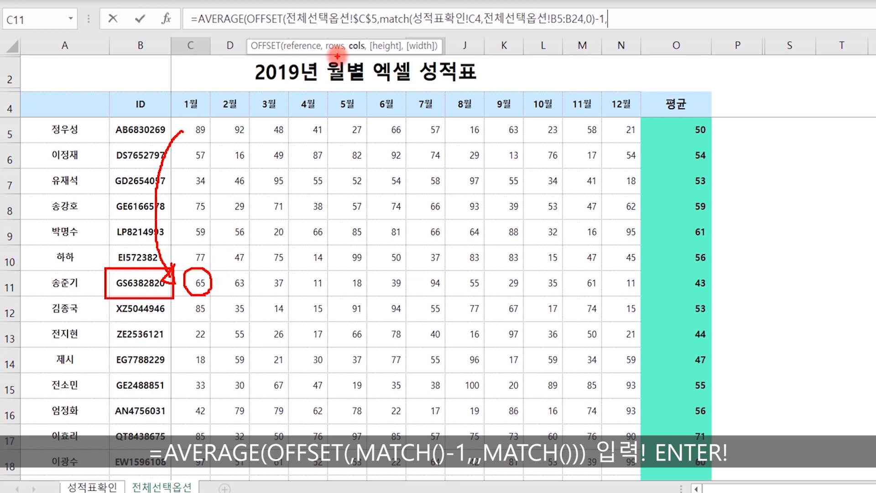
{"action": "left_click_drag", "start_coordinate": [337, 57], "coordinate": [369, 54]}
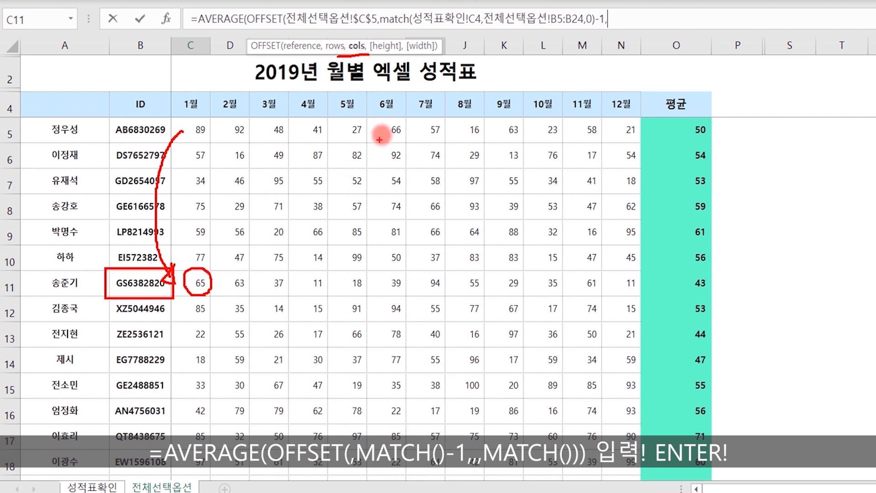
{"action": "mouse_move", "coordinate": [440, 59]}
{"action": "left_mouse_down"}
{"action": "mouse_move", "coordinate": [419, 57]}
{"action": "mouse_move", "coordinate": [400, 37]}
{"action": "mouse_move", "coordinate": [435, 34]}
{"action": "mouse_move", "coordinate": [439, 59]}
{"action": "left_mouse_up"}
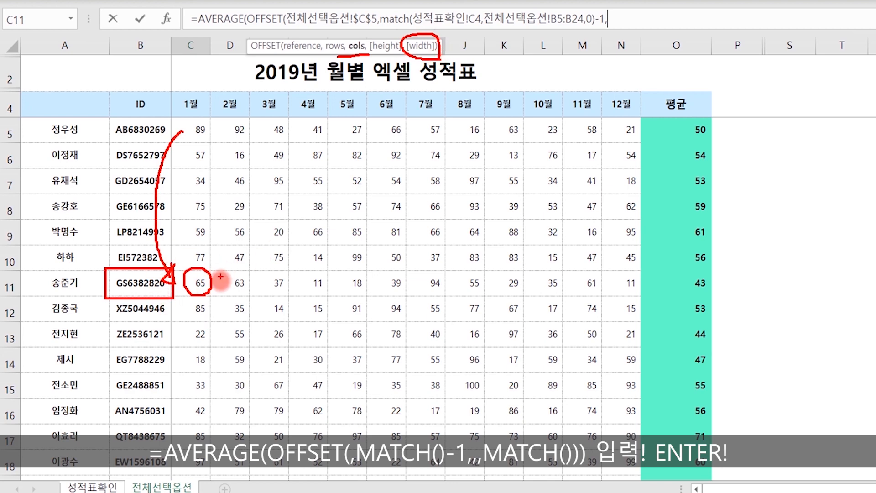
{"action": "mouse_move", "coordinate": [394, 109]}
{"action": "left_mouse_down"}
{"action": "mouse_move", "coordinate": [377, 110]}
{"action": "mouse_move", "coordinate": [395, 97]}
{"action": "mouse_move", "coordinate": [392, 110]}
{"action": "left_mouse_up"}
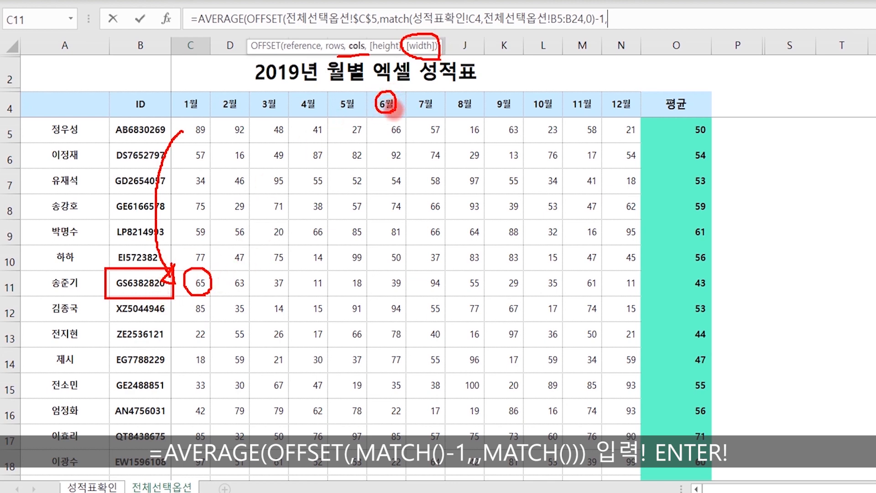
{"action": "mouse_move", "coordinate": [178, 271]}
{"action": "left_mouse_down"}
{"action": "mouse_move", "coordinate": [371, 283]}
{"action": "mouse_move", "coordinate": [408, 299]}
{"action": "left_mouse_up"}
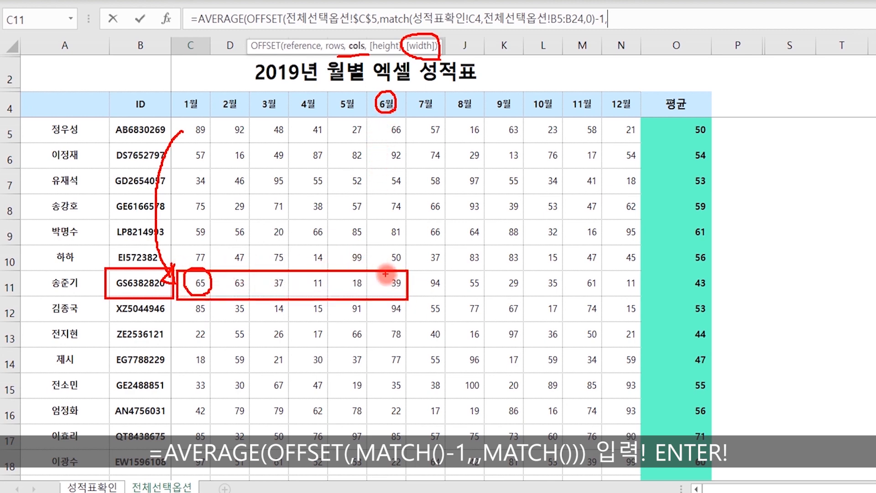
{"action": "key", "text": "Escape"}
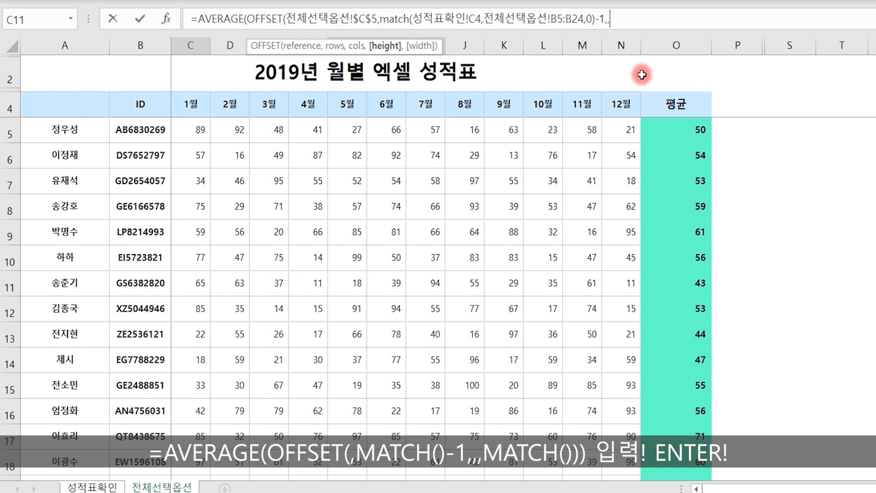
- Add MATCH(성적표확인!B6,전체선택옵션!C4:N4,0) as OFFSET's width and enter the 평균 formula
{"action": "type", "text": ","}
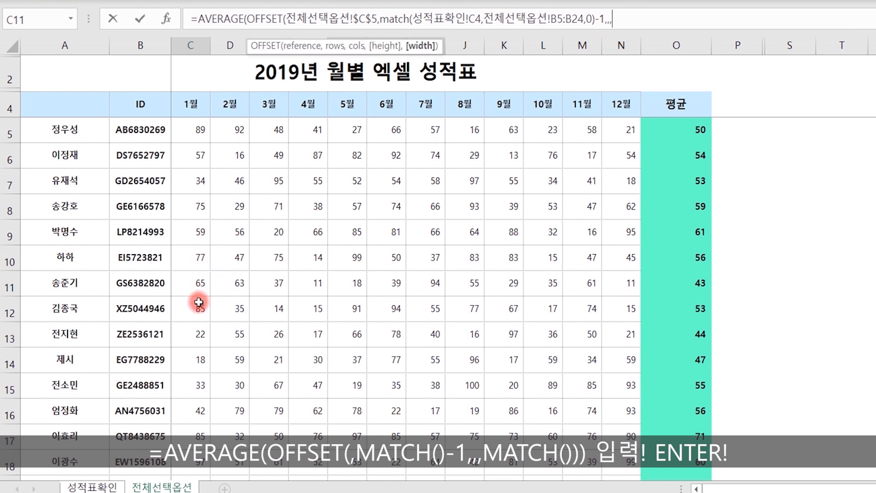
{"action": "type", "text": "match("}
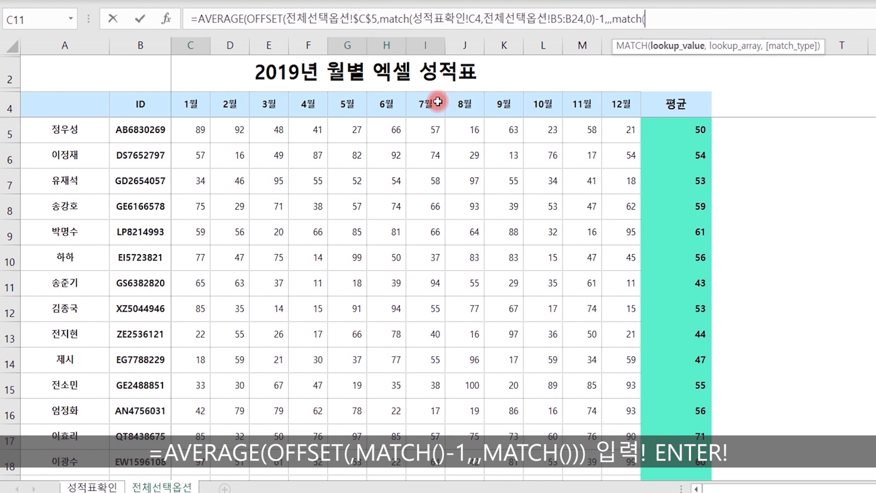
{"action": "left_click", "coordinate": [93, 488]}
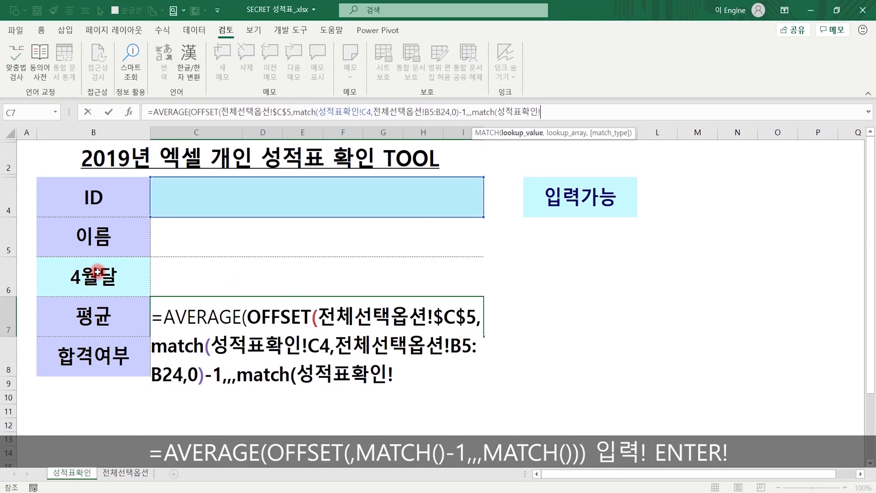
{"action": "left_click", "coordinate": [97, 273]}
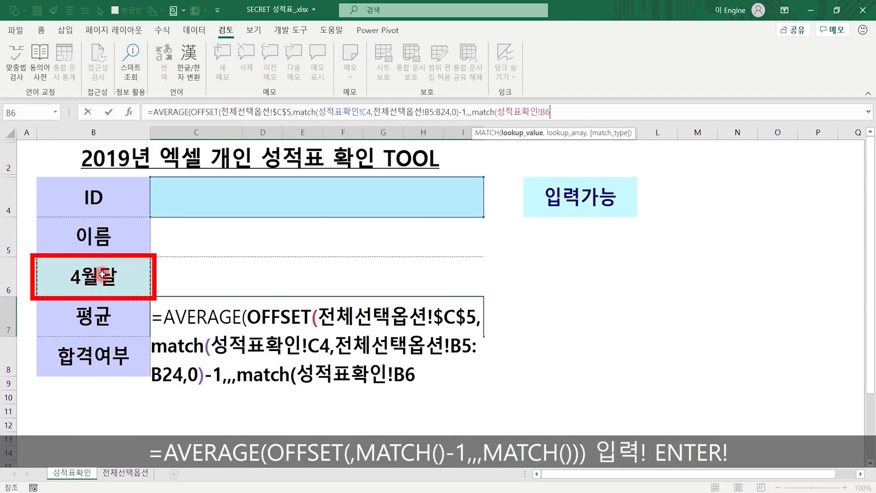
{"action": "type", "text": ","}
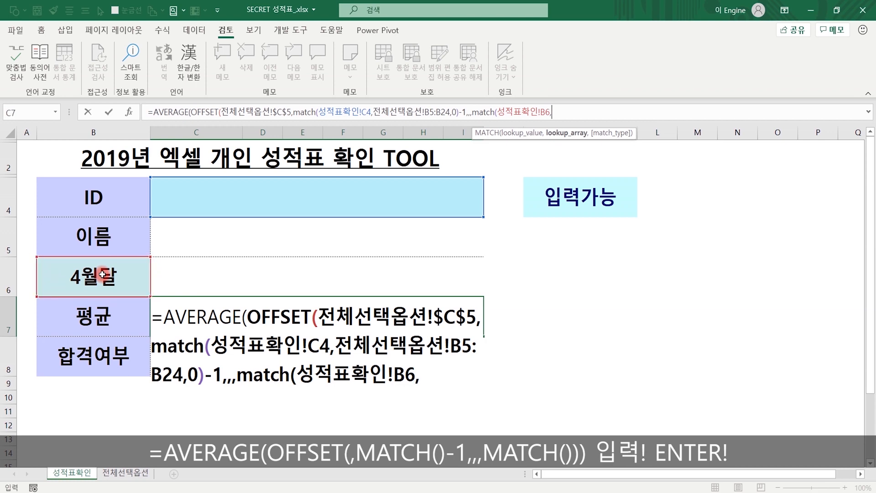
{"action": "left_click", "coordinate": [124, 472]}
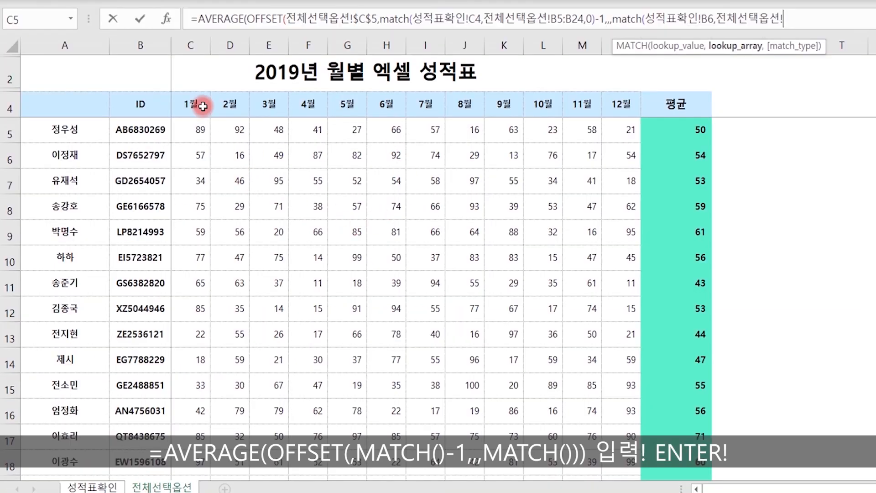
{"action": "left_click_drag", "start_coordinate": [203, 106], "coordinate": [618, 105]}
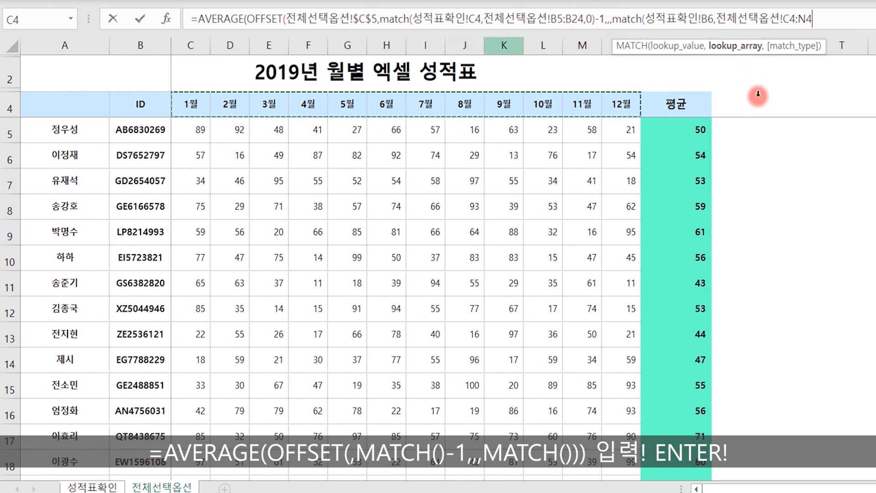
{"action": "key", "text": "Return"}
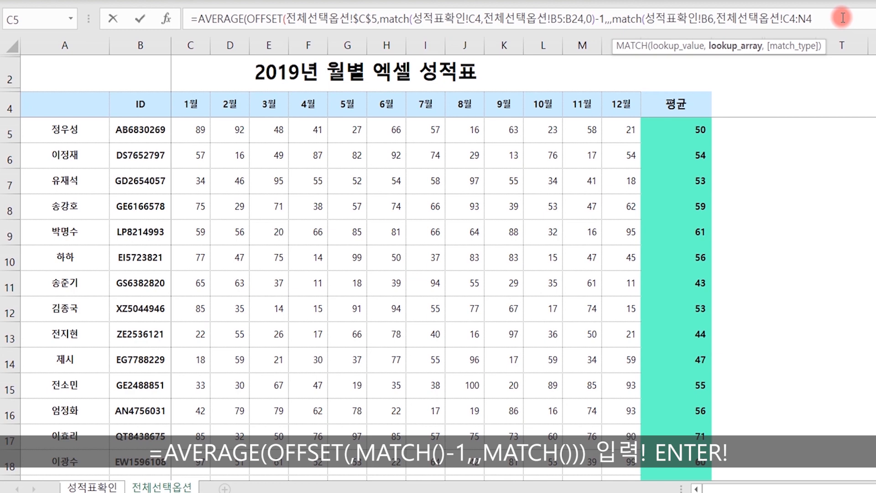
{"action": "type", "text": ",0"}
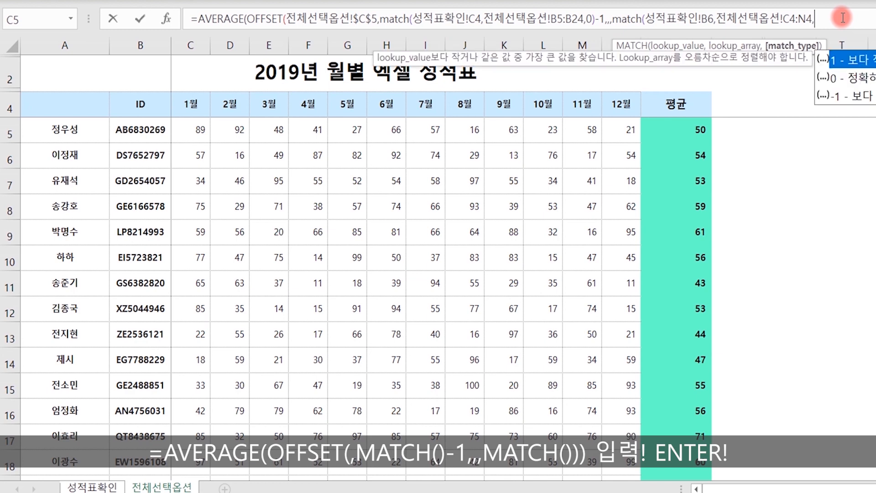
{"action": "type", "text": ")"}
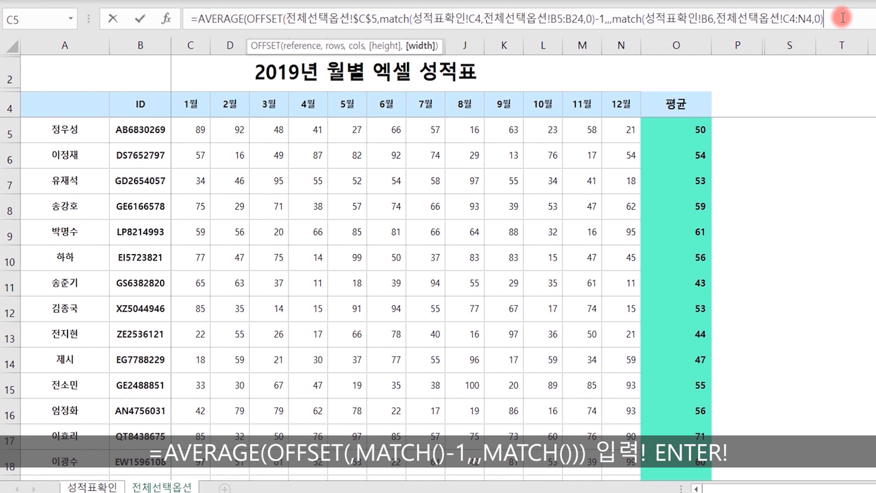
{"action": "type", "text": "))"}
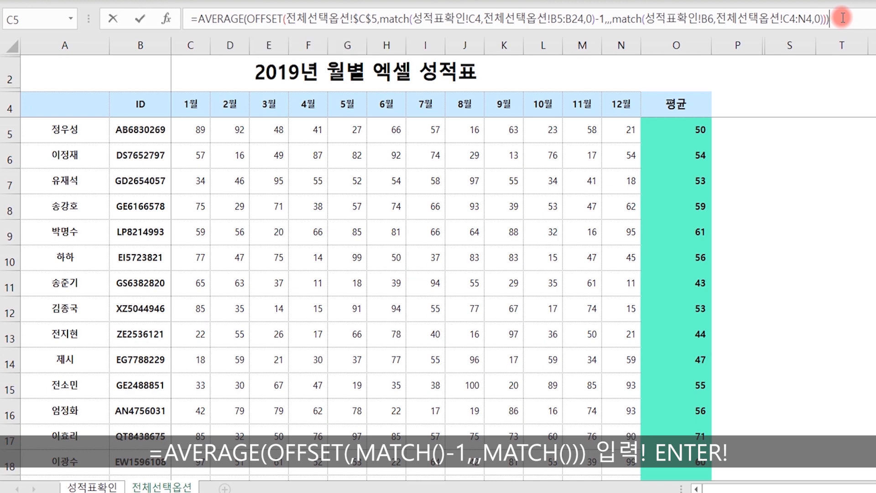
{"action": "key", "text": "Return"}
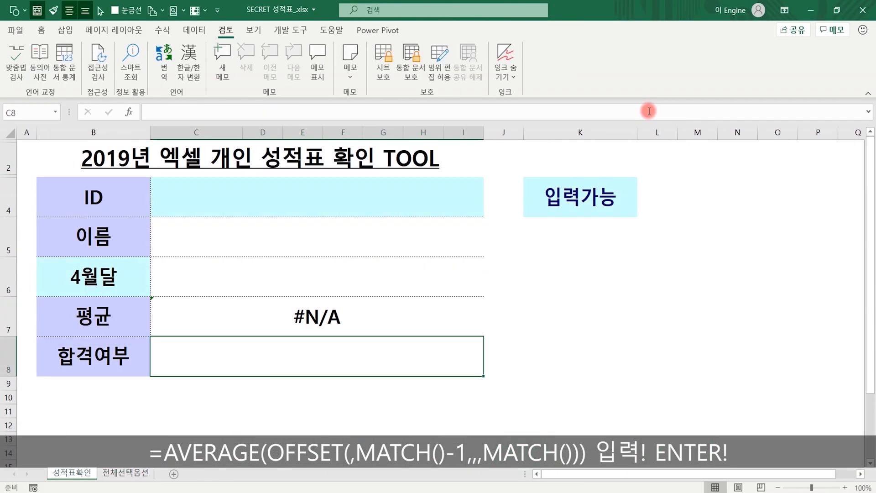
{"action": "key", "text": "Up"}
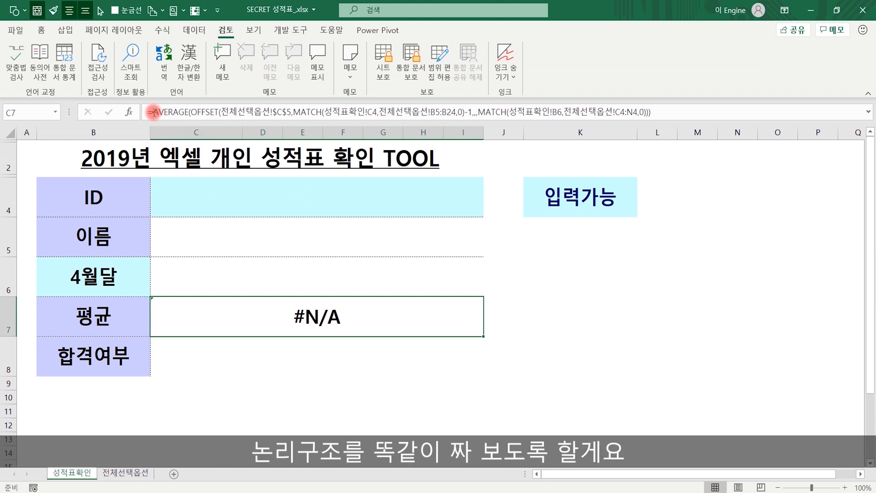
- Wrap the C7 AVERAGE(OFFSET(…)) formula in IF(C4="*","",…)
{"action": "left_click", "coordinate": [153, 112]}
{"action": "type", "text": "if"}
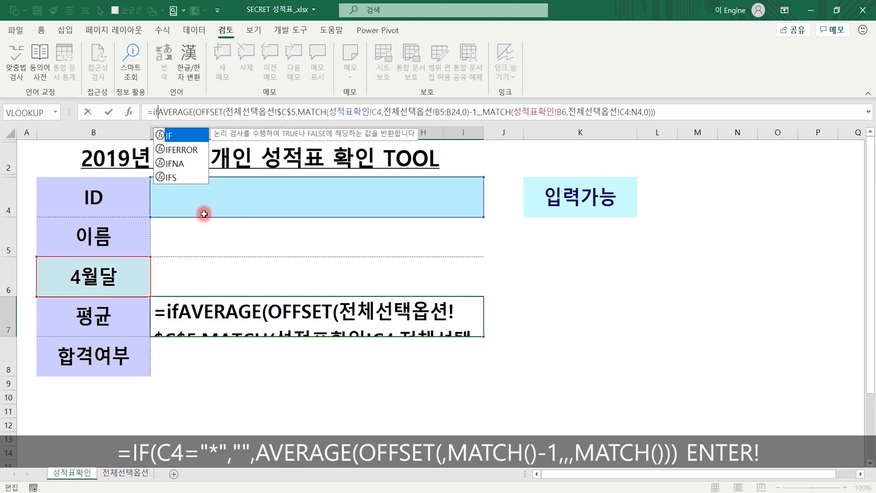
{"action": "type", "text": "("}
{"action": "left_click", "coordinate": [269, 197]}
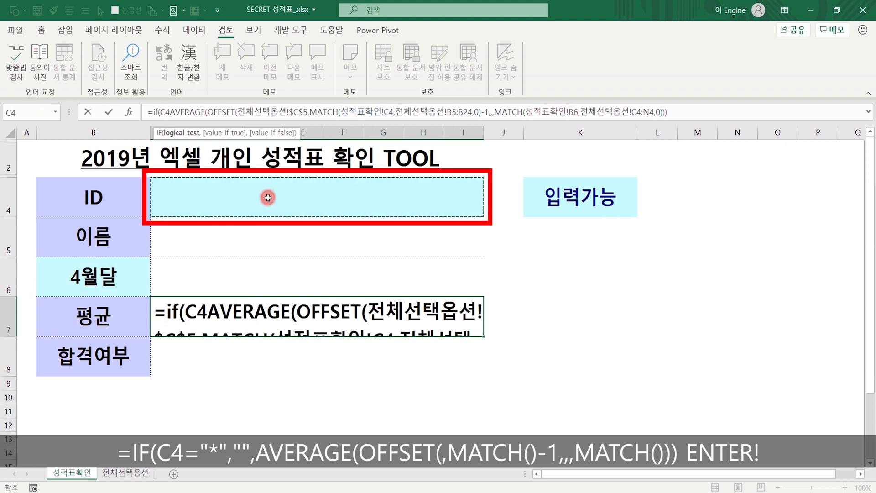
{"action": "type", "text": "="}
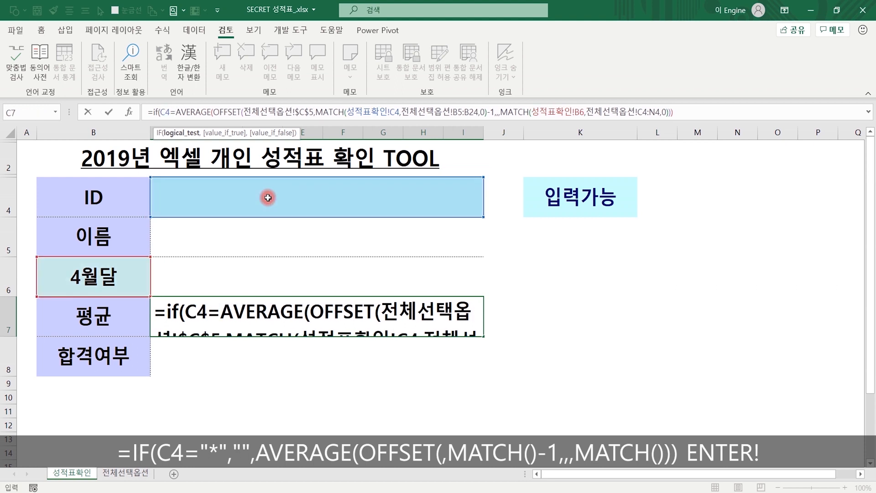
{"action": "type", "text": "\"*\""}
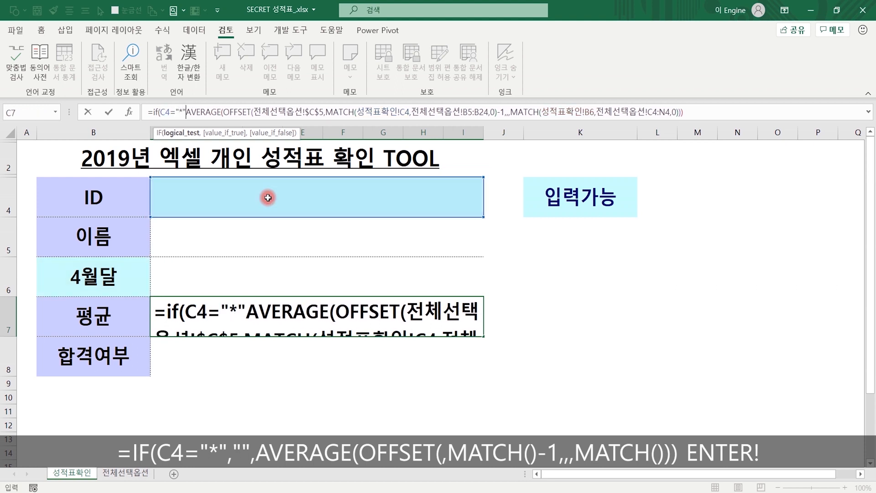
{"action": "type", "text": ",\"\""}
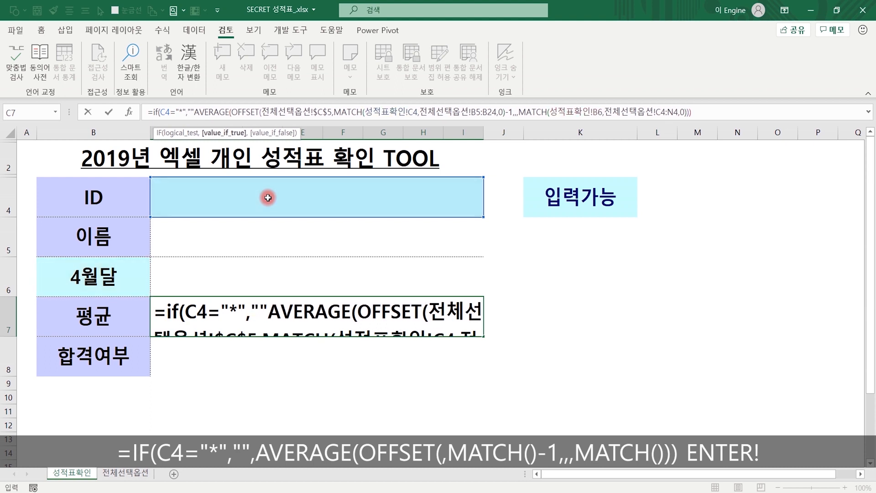
{"action": "type", "text": ","}
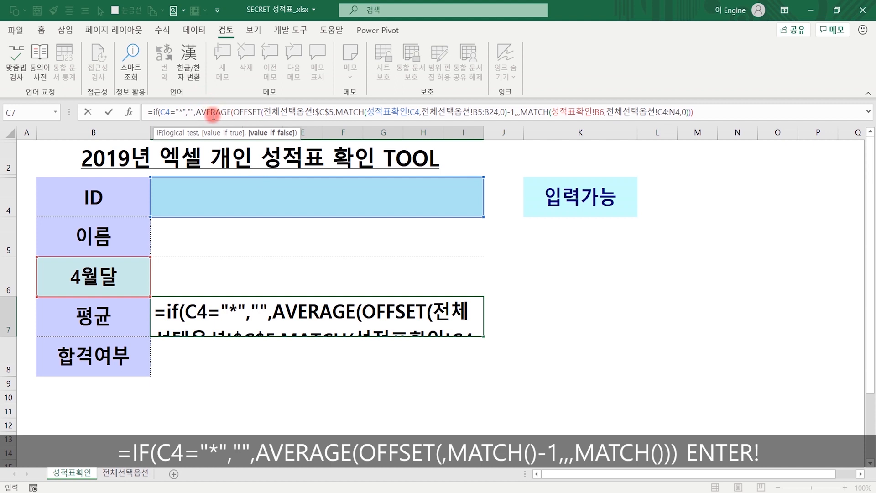
{"action": "left_click", "coordinate": [725, 114]}
{"action": "type", "text": ")"}
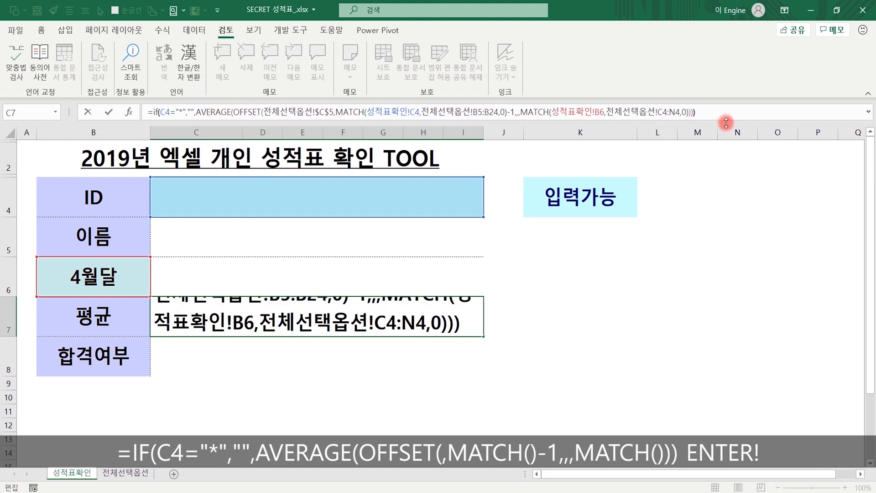
- Wrap the C7 formula in IFERROR(…,"") and commit it
{"action": "left_click", "coordinate": [153, 112]}
{"action": "type", "text": "IFERROR("}
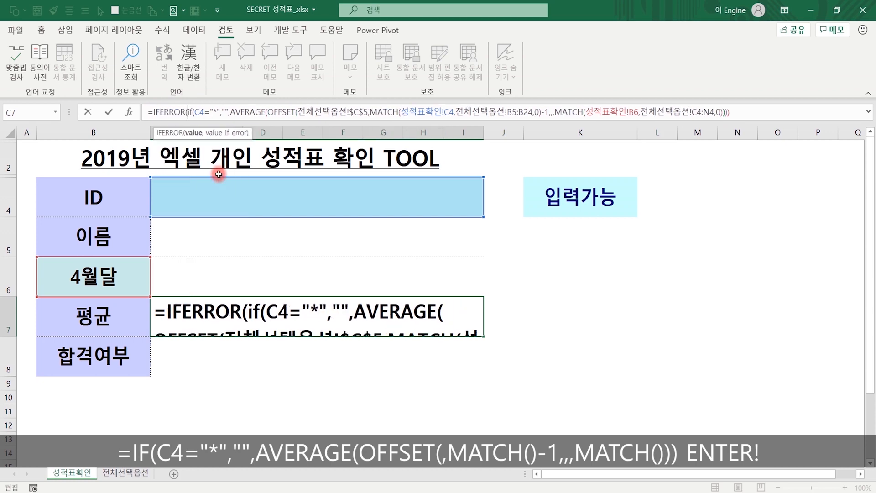
{"action": "key", "text": "End"}
{"action": "type", "text": ",\"\")"}
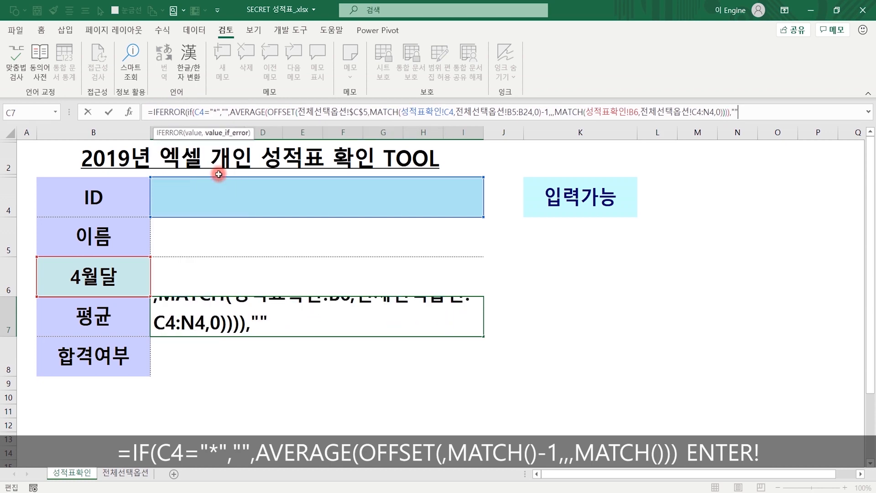
{"action": "key", "text": "Return"}
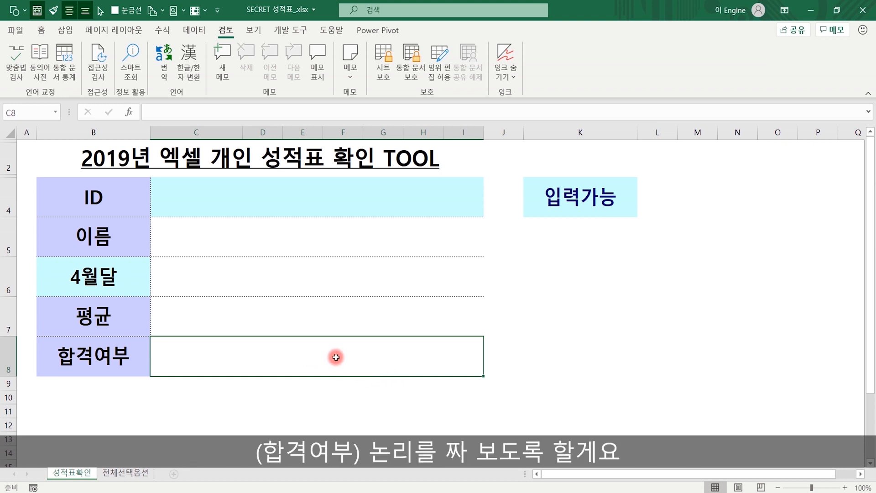
- Start C8 with =IF(OR(C4="",C4="*"),"", so an empty or * ID gives blank
{"action": "type", "text": "=if("}
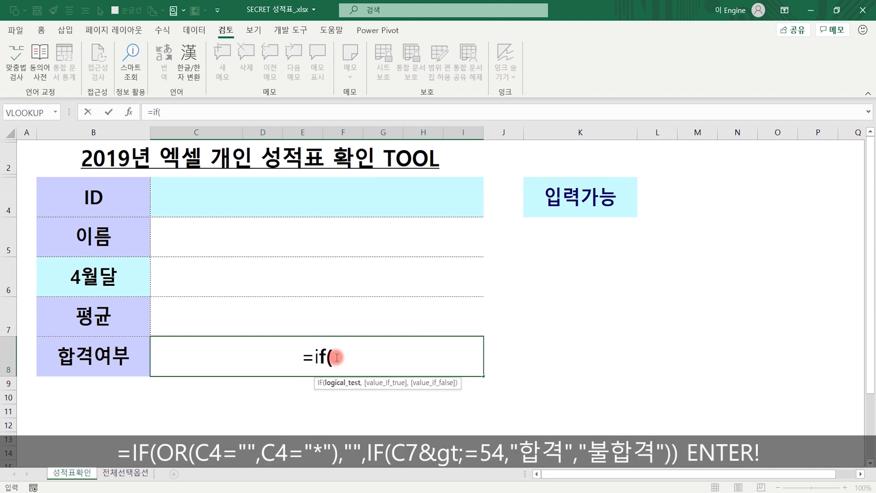
{"action": "left_click", "coordinate": [309, 203]}
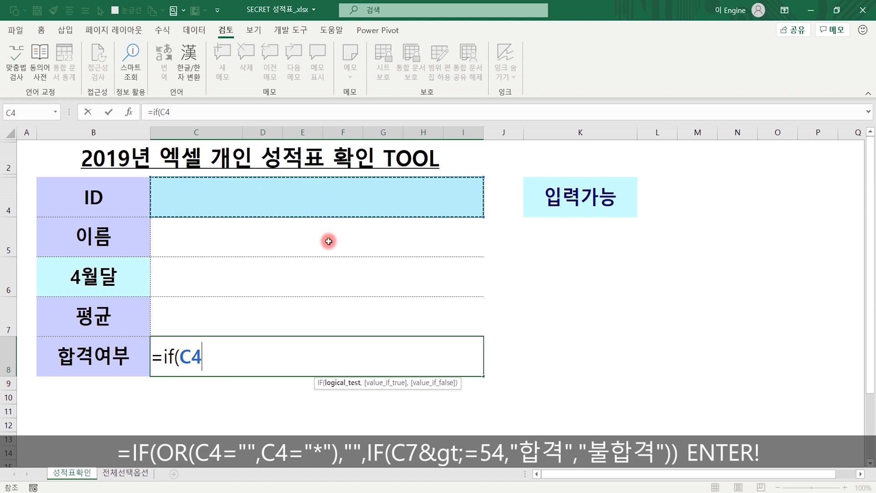
{"action": "left_click", "coordinate": [180, 355]}
{"action": "type", "text": "or"}
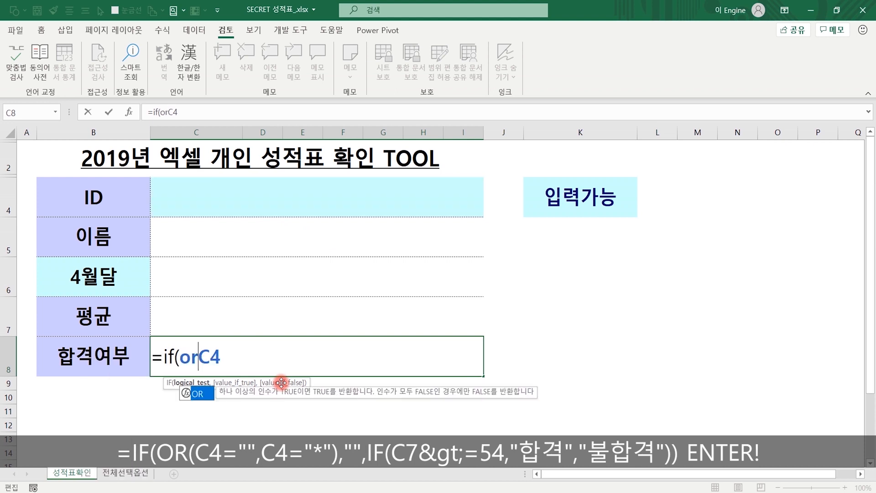
{"action": "type", "text": "(C4"}
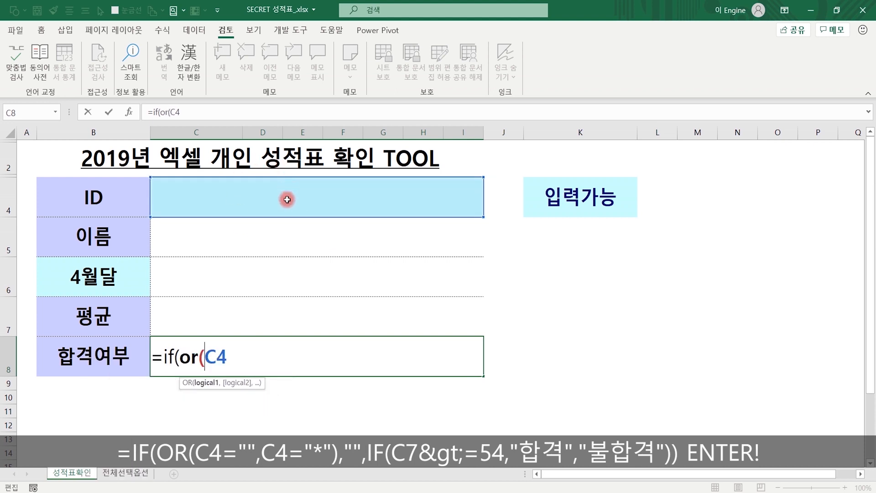
{"action": "type", "text": "="}
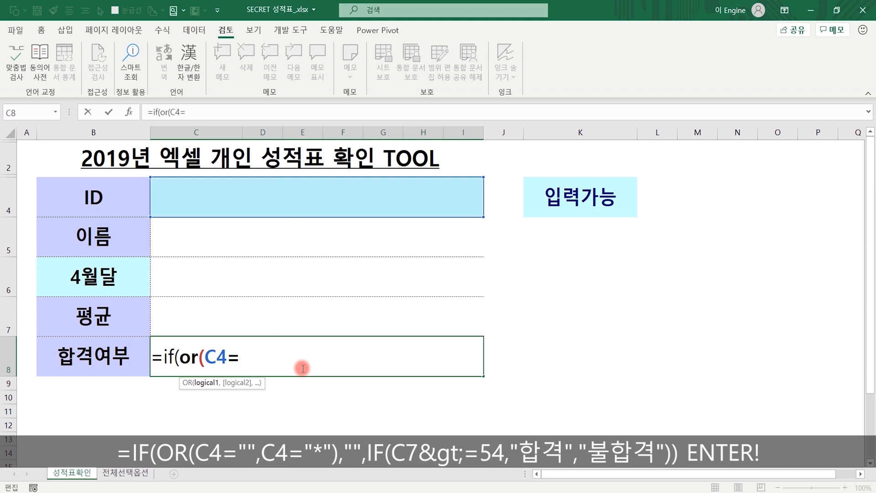
{"action": "type", "text": "\"\""}
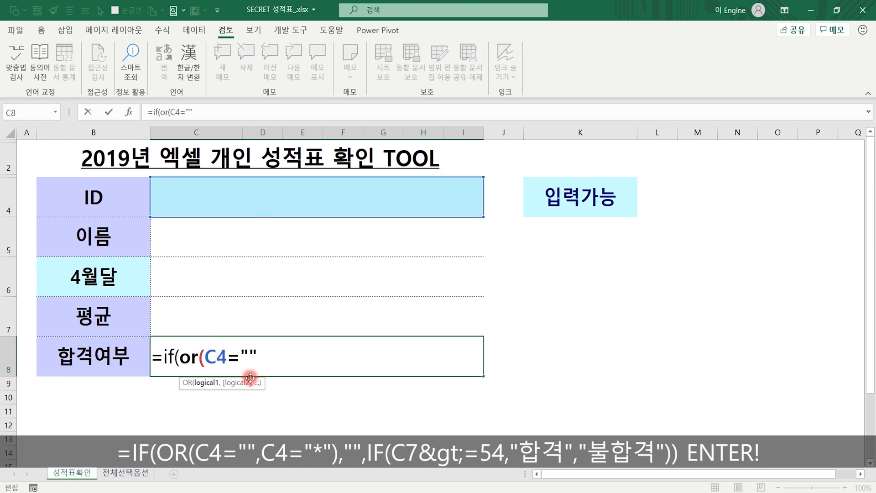
{"action": "type", "text": ","}
{"action": "left_click", "coordinate": [277, 199]}
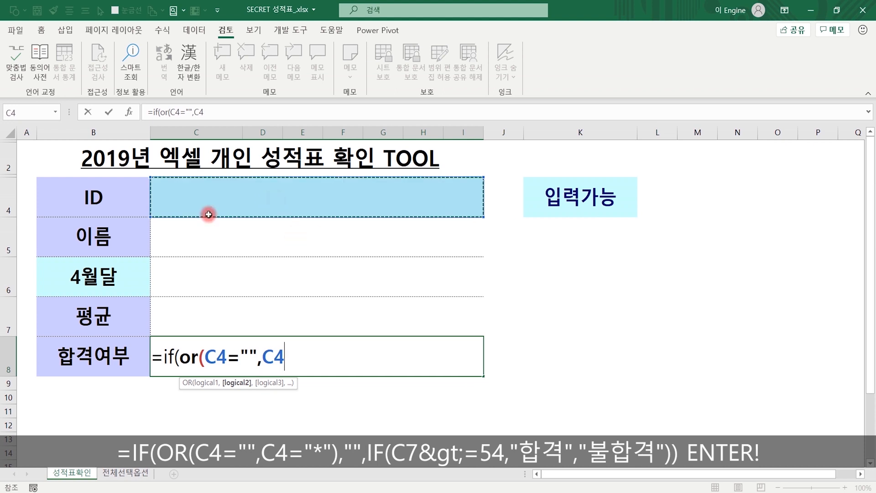
{"action": "type", "text": "=\"*\""}
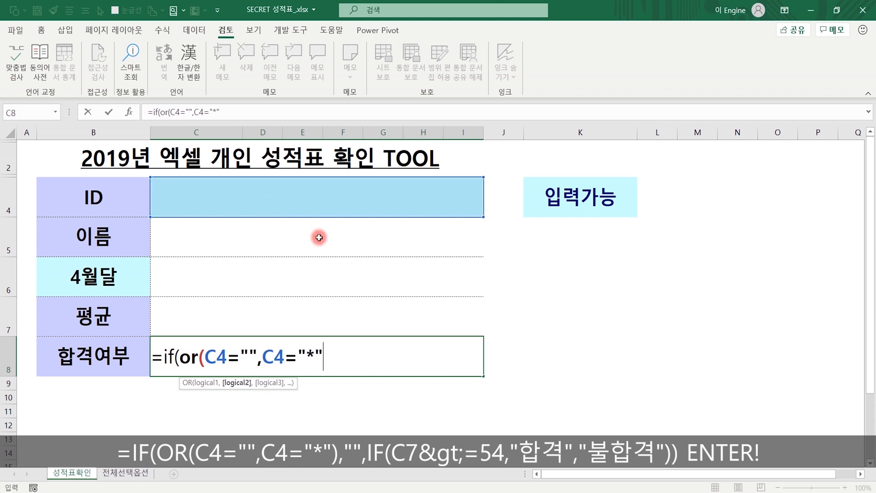
{"action": "type", "text": ")"}
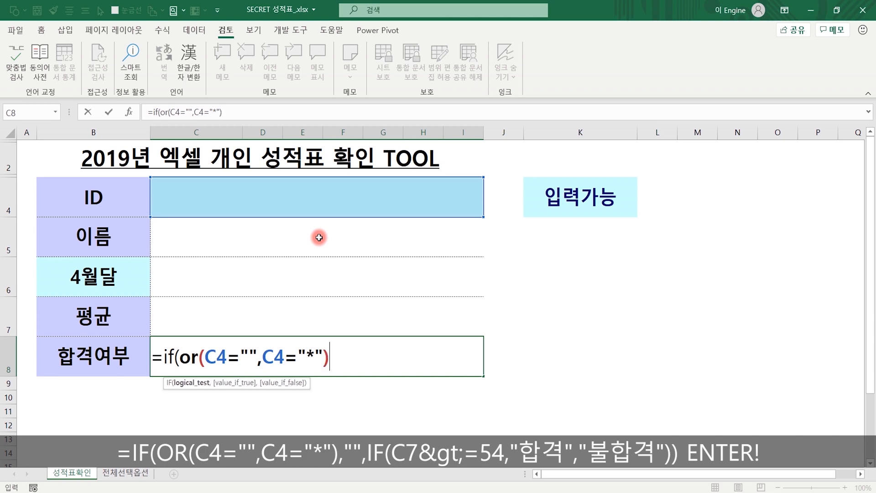
{"action": "type", "text": ","}
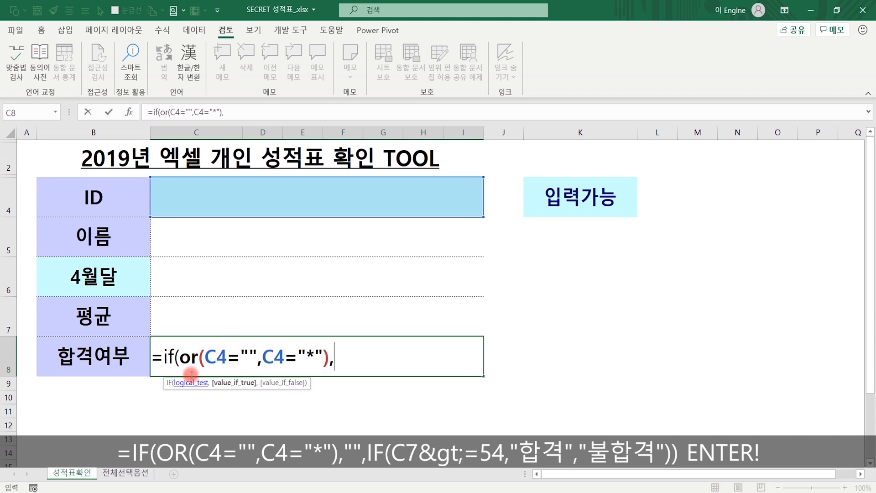
{"action": "type", "text": "\"\""}
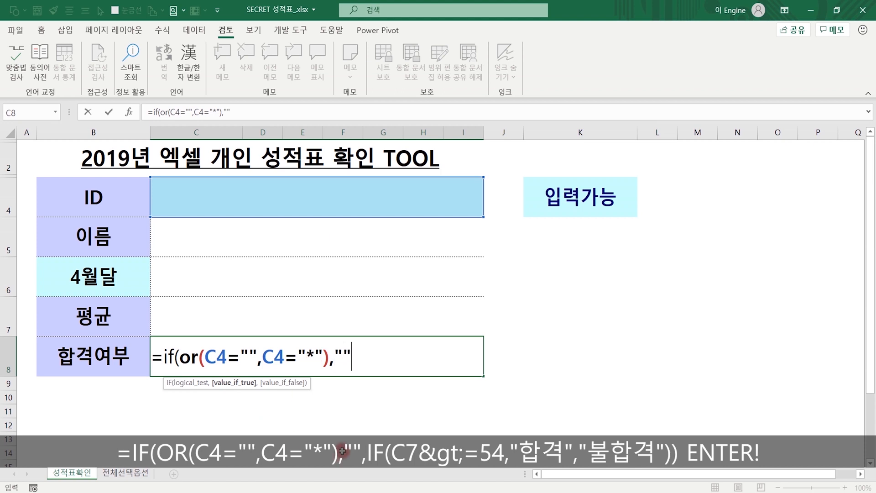
{"action": "type", "text": ","}
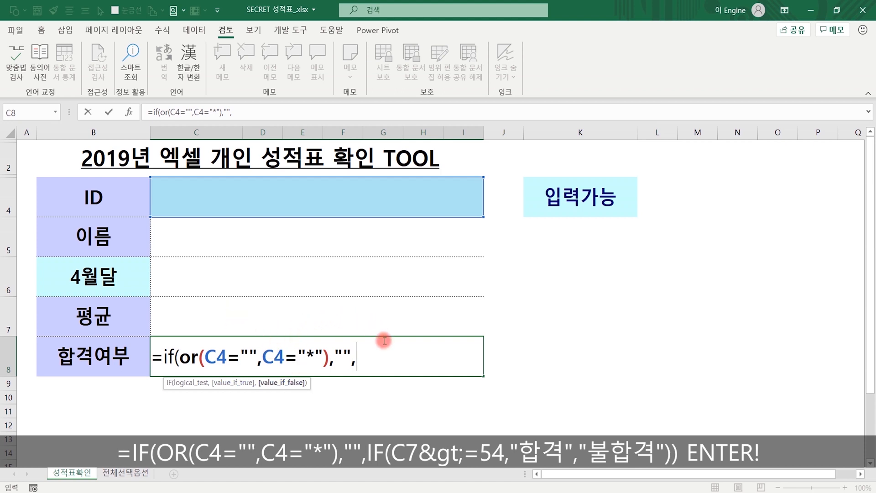
{"action": "type", "text": "if("}
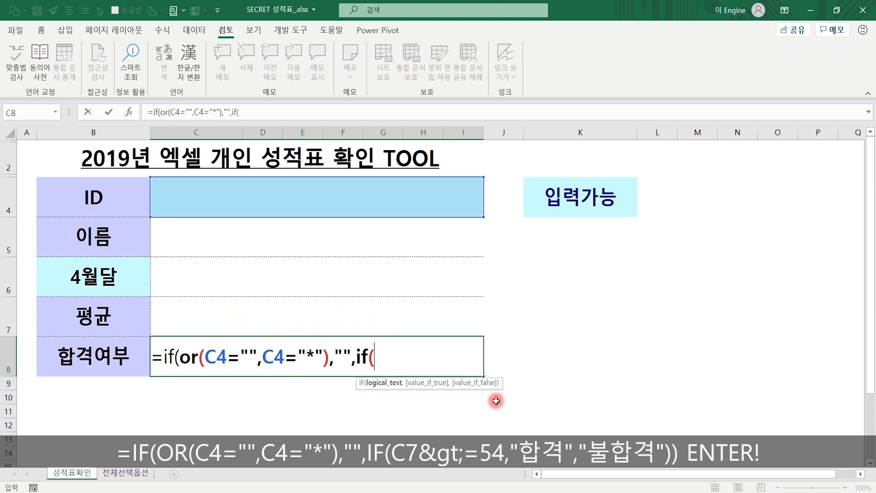
- Finish C8 with IF(C7>=54,"합격","불합격") and enter the formula
{"action": "left_click", "coordinate": [302, 312]}
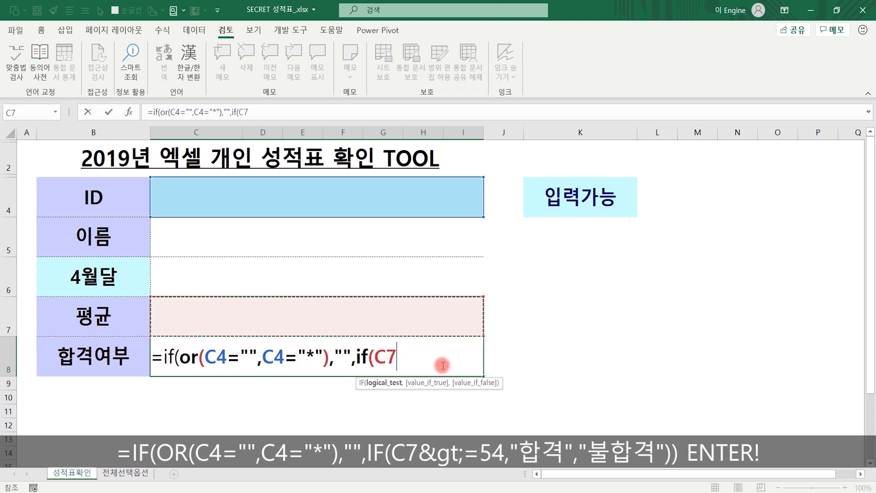
{"action": "type", "text": ">"}
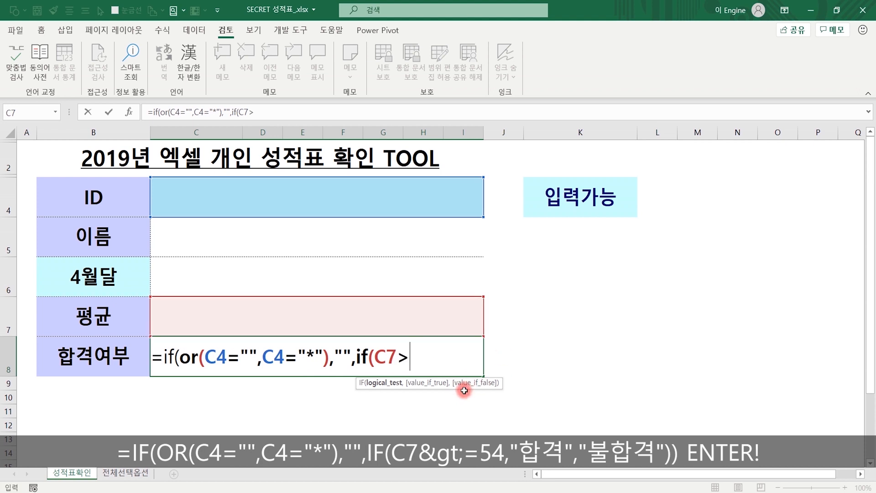
{"action": "type", "text": "=54"}
{"action": "type", "text": ","}
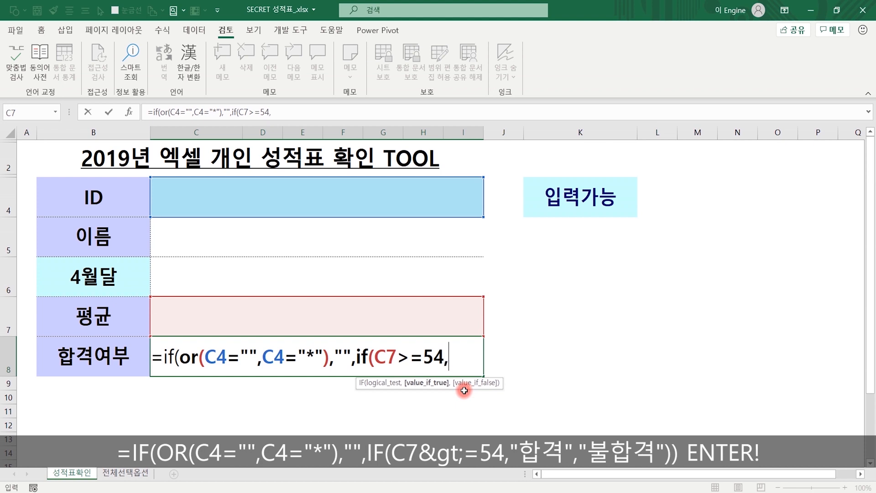
{"action": "type", "text": "\"합격"}
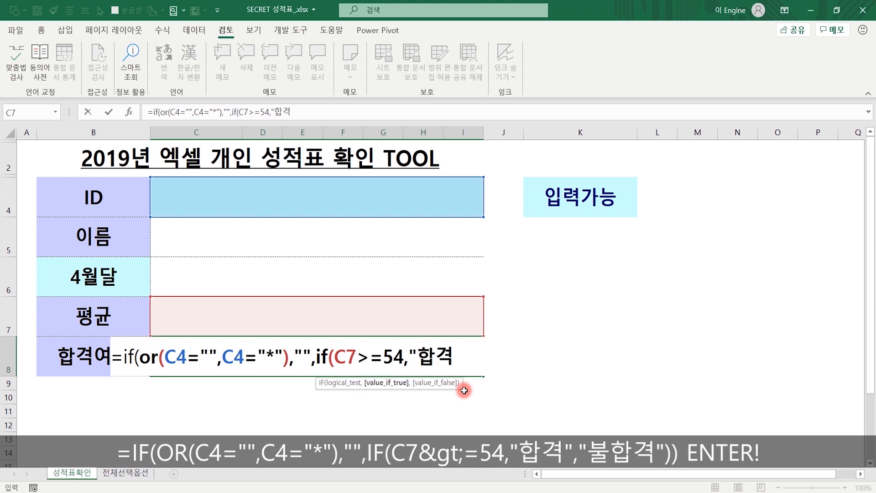
{"action": "type", "text": "\",\""}
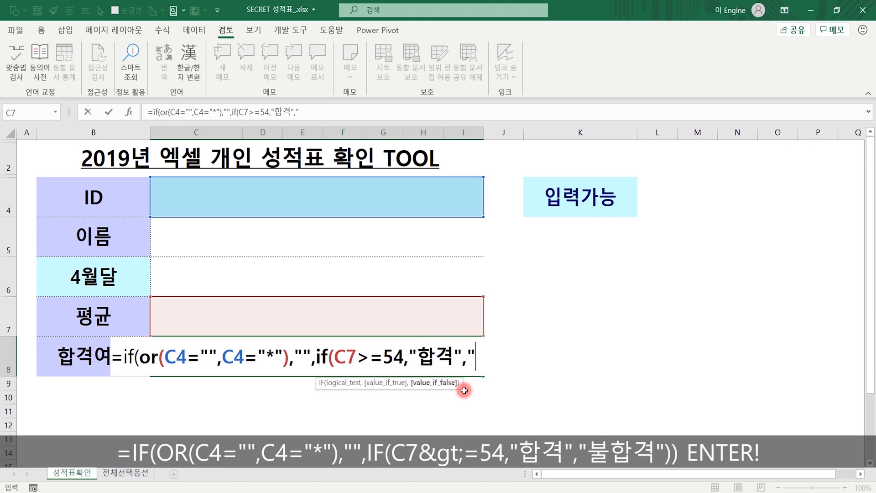
{"action": "type", "text": "불합격"}
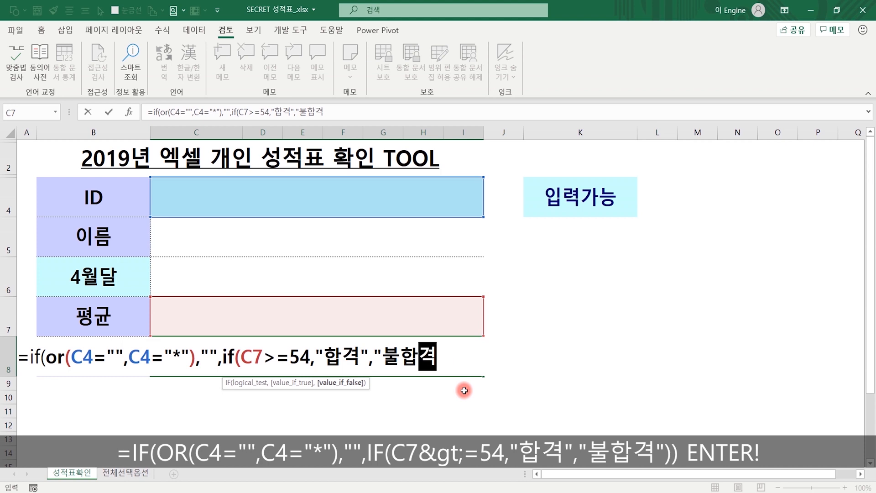
{"action": "type", "text": "\")"}
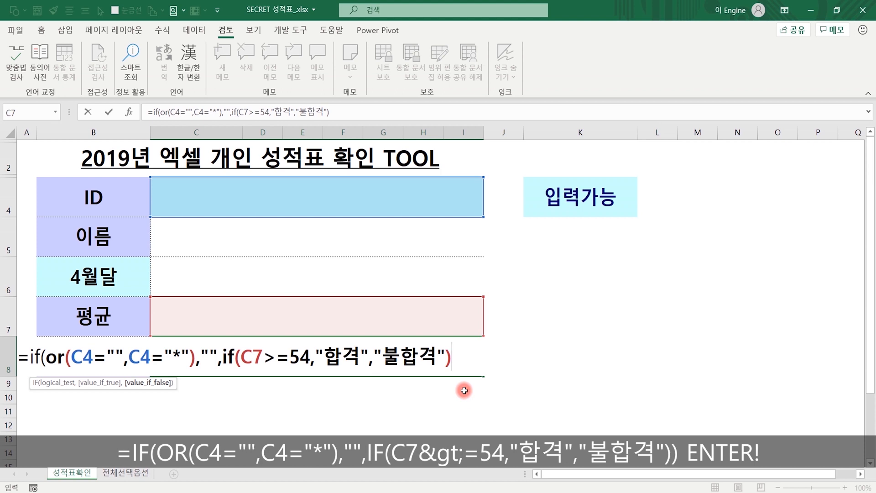
{"action": "type", "text": ")"}
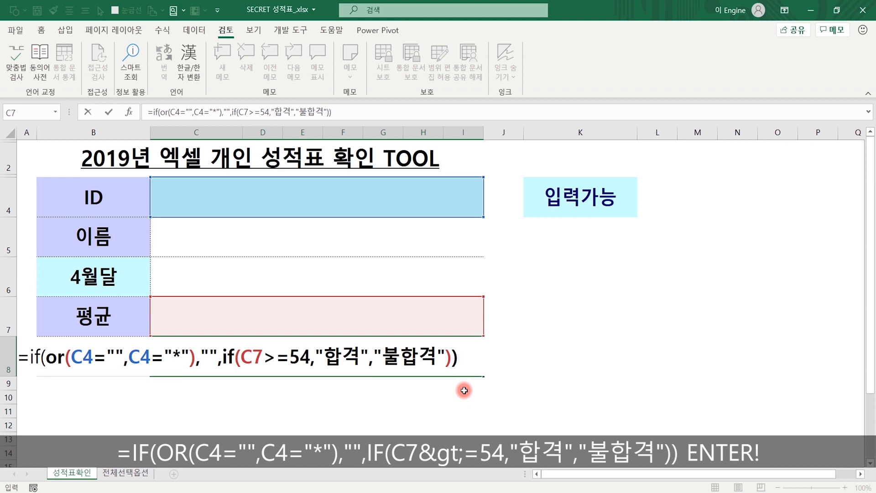
{"action": "key", "text": "Return"}
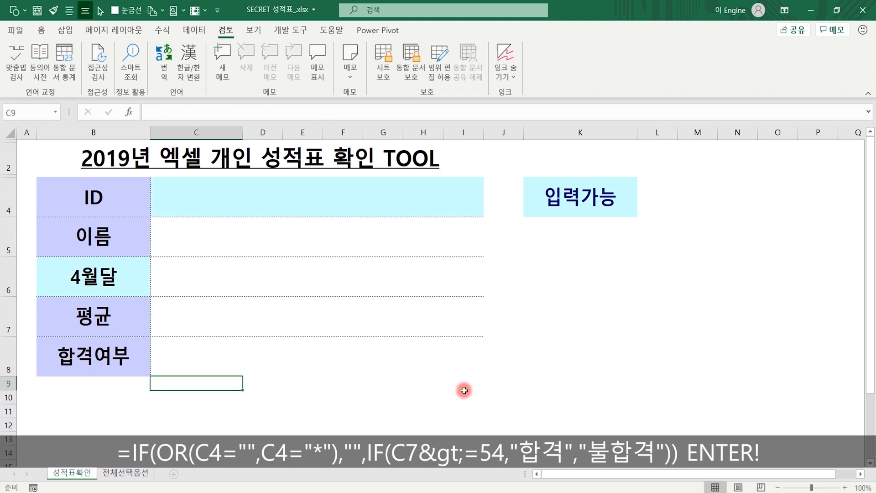
{"action": "key", "text": "Up"}
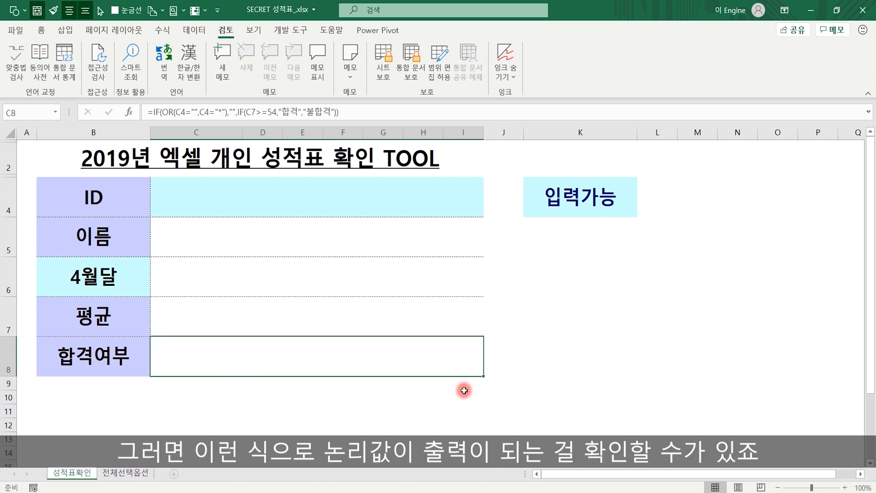
- Copy the student ID from 전체선택옵션!B12 into C4 on 성적표확인 to fill the results
{"action": "left_click", "coordinate": [311, 196]}
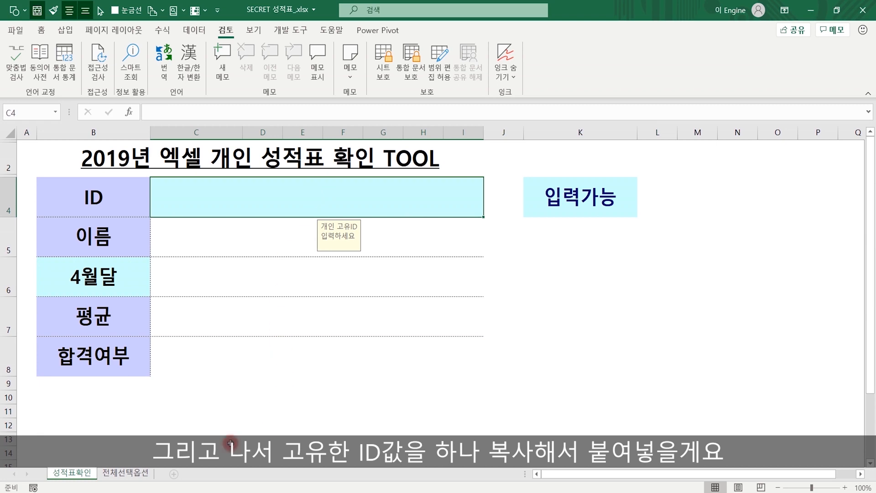
{"action": "left_click", "coordinate": [114, 474]}
{"action": "left_click", "coordinate": [114, 334]}
{"action": "double_click", "coordinate": [115, 334]}
{"action": "double_click", "coordinate": [161, 308]}
{"action": "key", "text": "ctrl+c"}
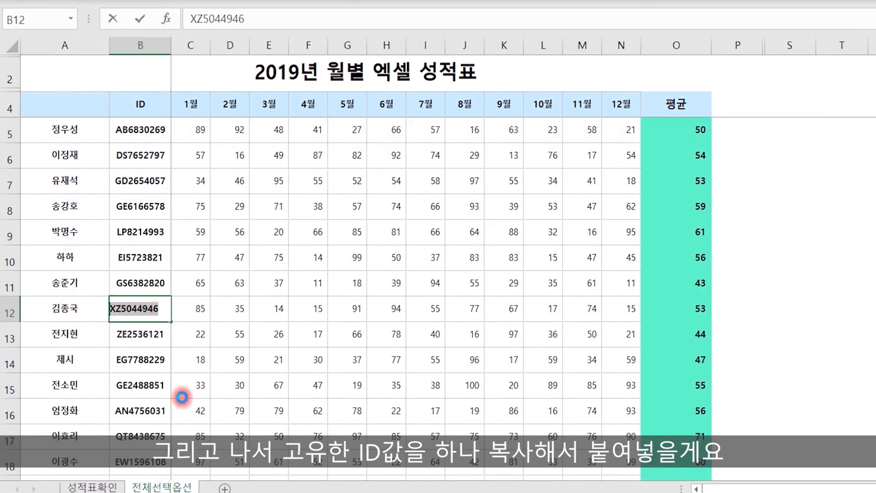
{"action": "left_click", "coordinate": [94, 487]}
{"action": "double_click", "coordinate": [307, 193]}
{"action": "key", "text": "ctrl+v"}
{"action": "key", "text": "Return"}
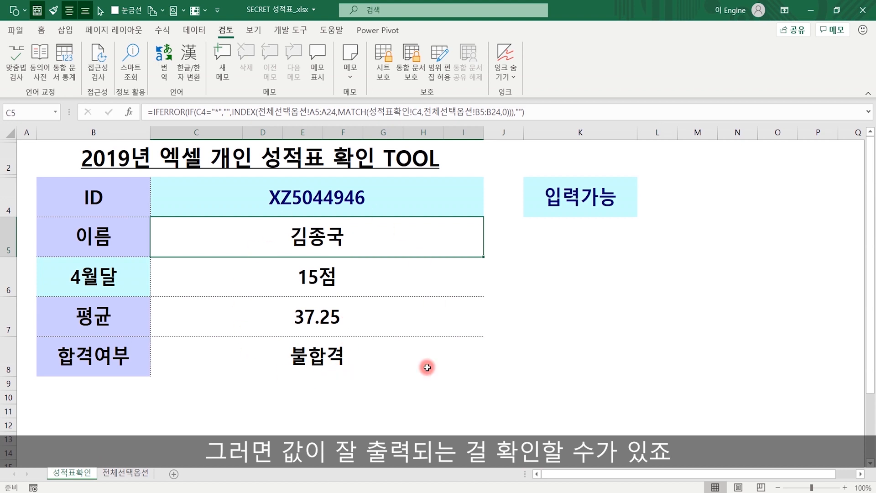
- Enter * as the ID in C4 so name, 4월달, 평균 and 합격여부 go blank
{"action": "left_click", "coordinate": [327, 205]}
{"action": "type", "text": "*"}
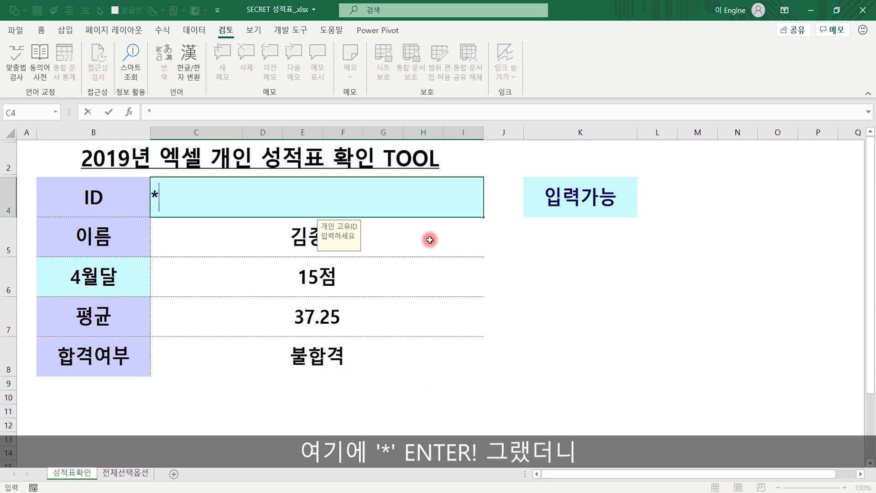
{"action": "key", "text": "Return"}
{"action": "key", "text": "Up"}
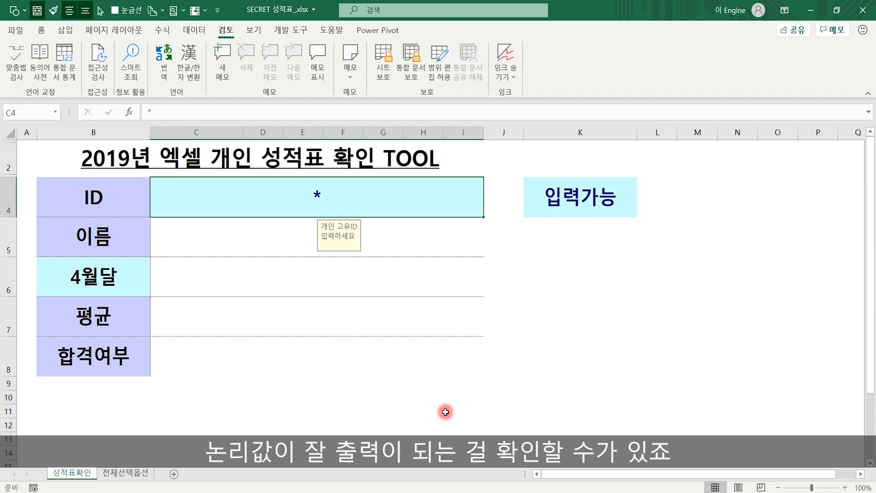
{"action": "left_click", "coordinate": [637, 329]}
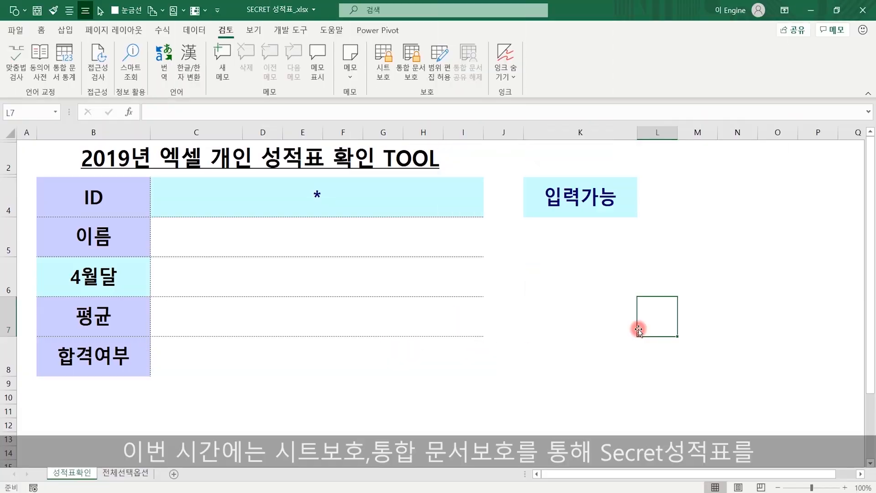